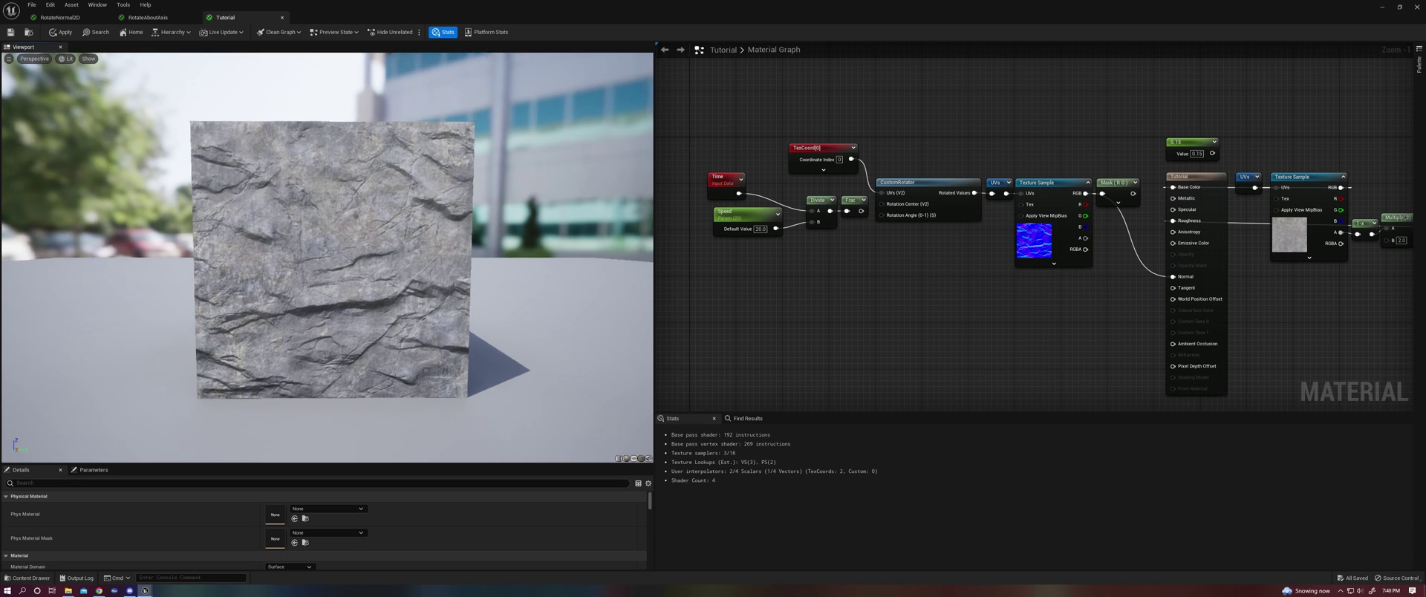
Examine the rock normal map on the preview cube from different angles and light directions.
drag(408, 273, 408, 311)
mouse_move(409, 312)
right_down()
mouse_move(408, 267)
mouse_move(409, 319)
right_up()
mouse_move(408, 320)
mouse_down()
mouse_move(349, 274)
mouse_move(438, 275)
mouse_move(454, 300)
mouse_up()
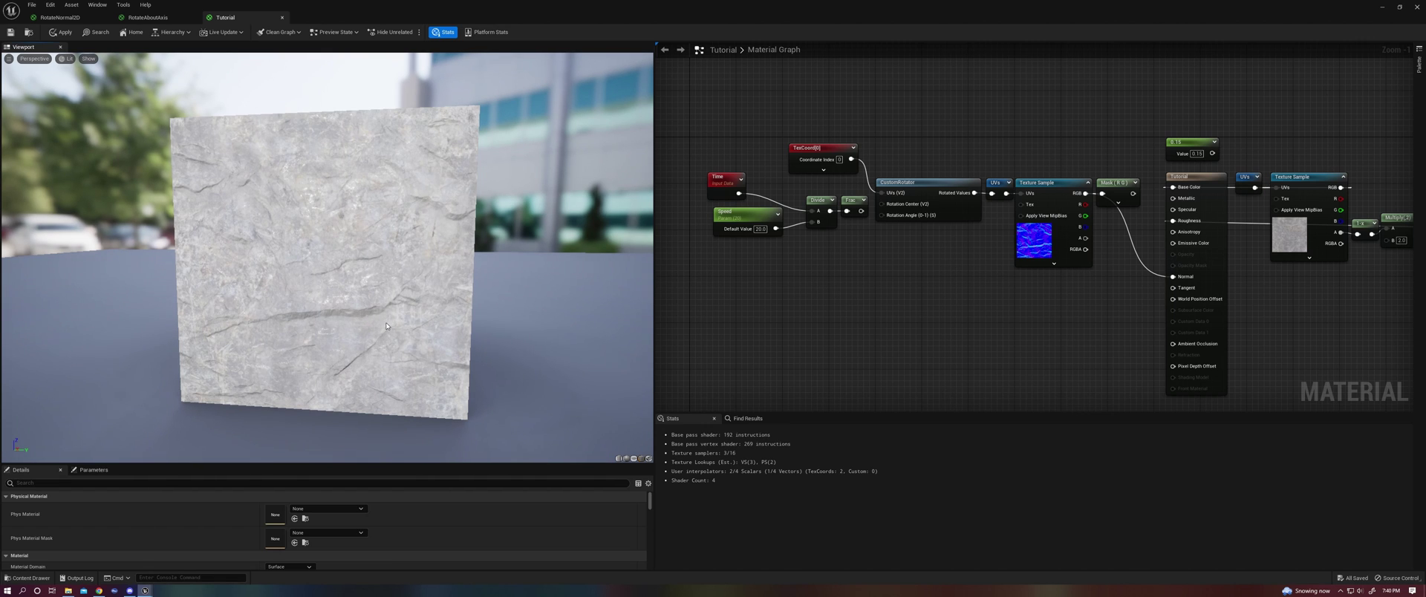
drag(386, 326, 342, 326)
scroll(438, 204, up, 3)
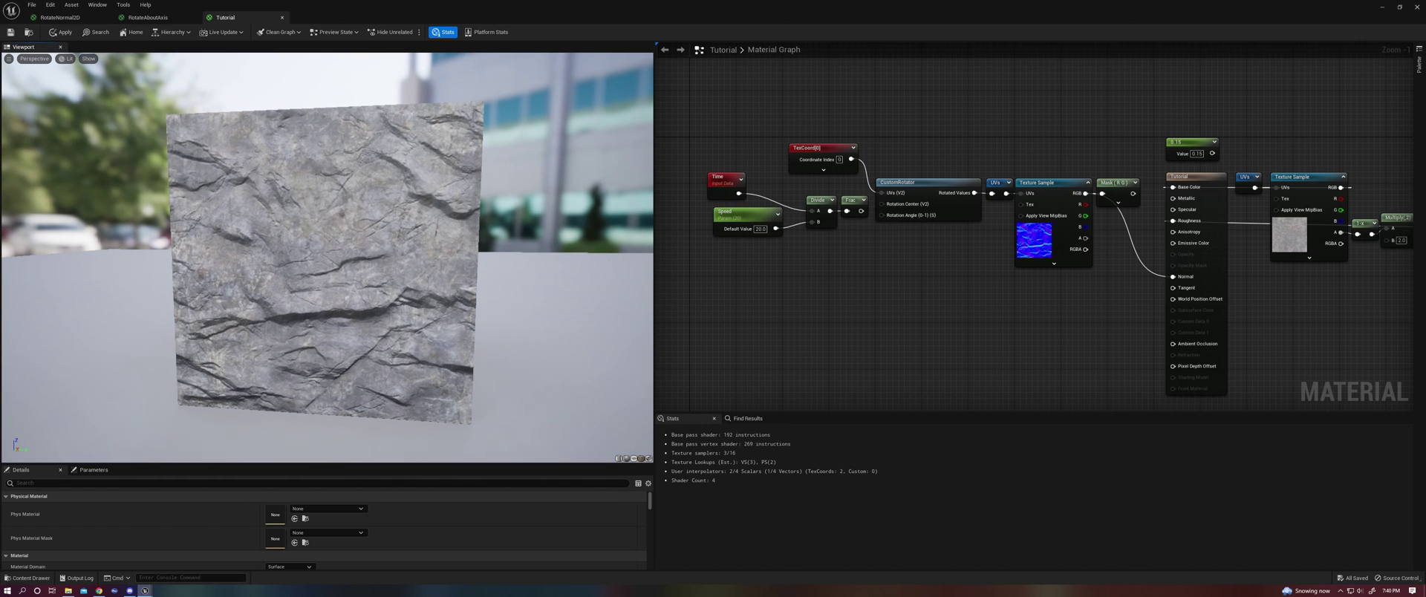
drag(438, 205, 469, 205)
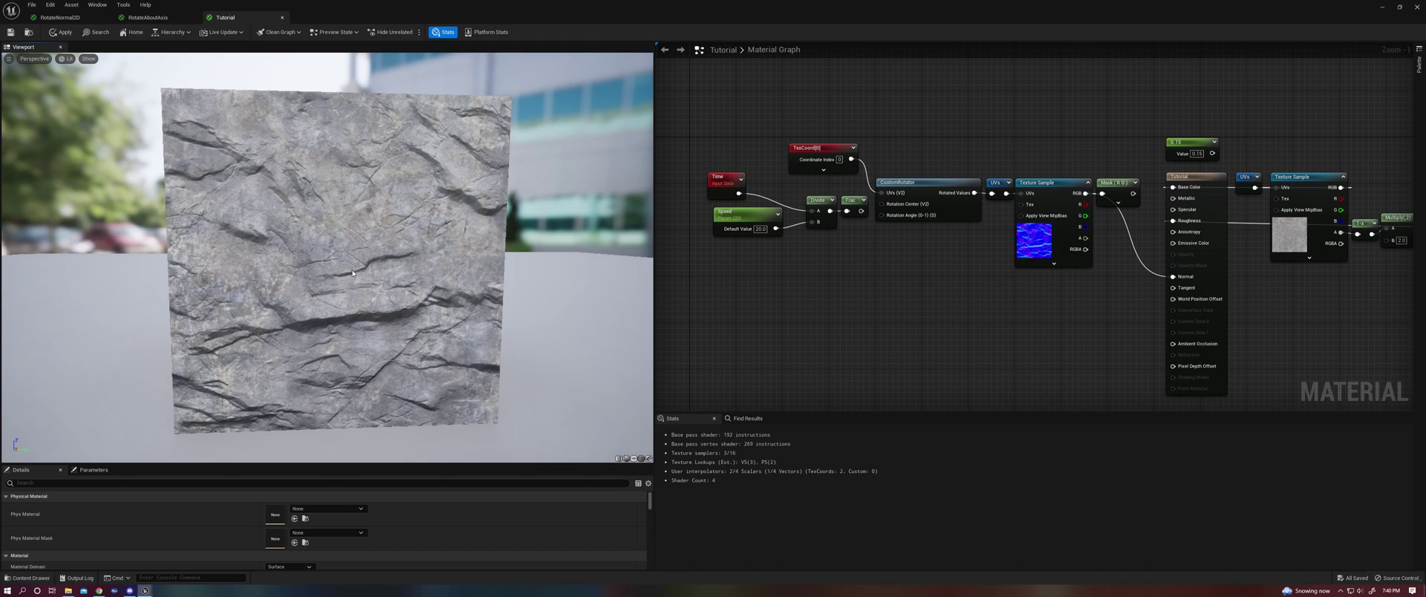
Connect the Frac output to the CustomRotator's Rotation Angle and inspect the shading of the rotating rock texture.
drag(861, 211, 884, 217)
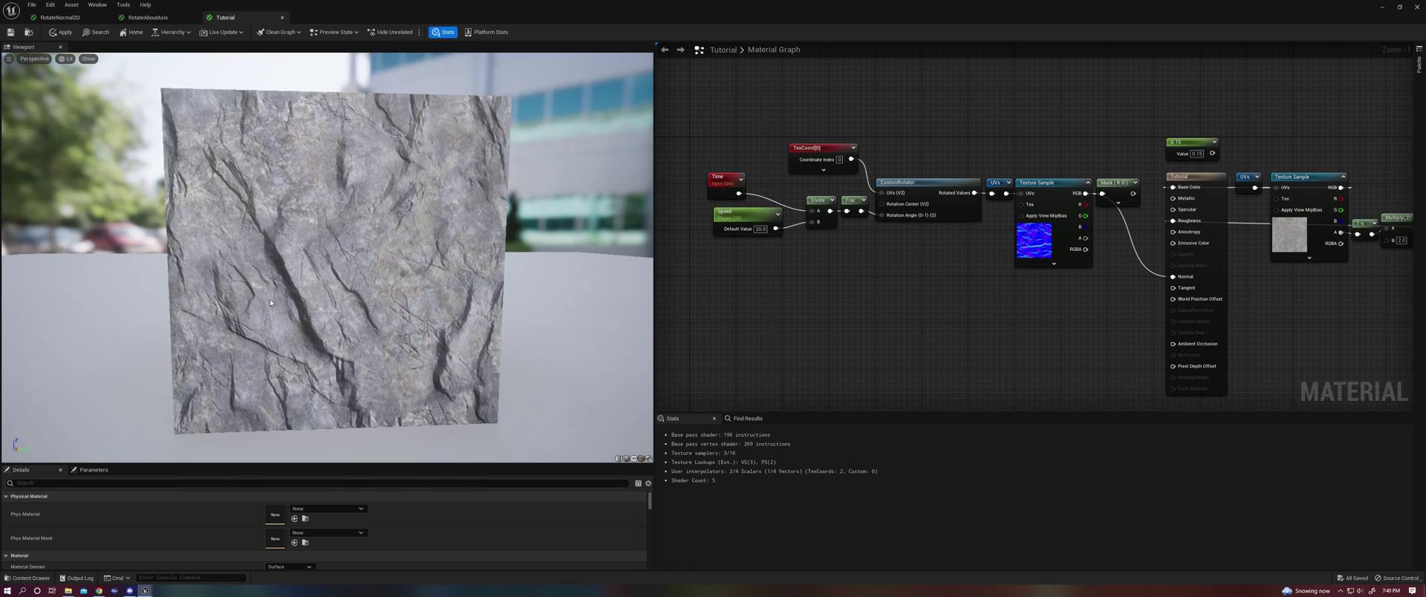
drag(295, 276, 273, 215)
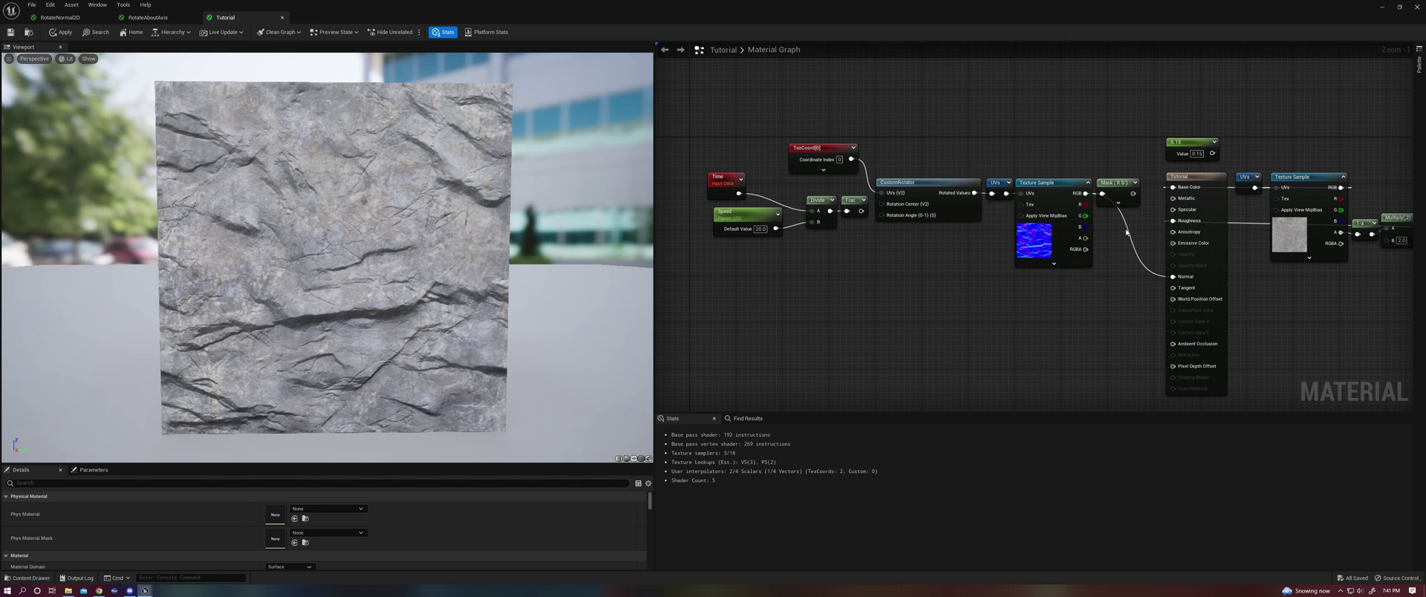
Connect the Mask (R G) output to Emissive Color and disconnect Base Color, Roughness and Normal on the material output node.
drag(1133, 193, 1172, 242)
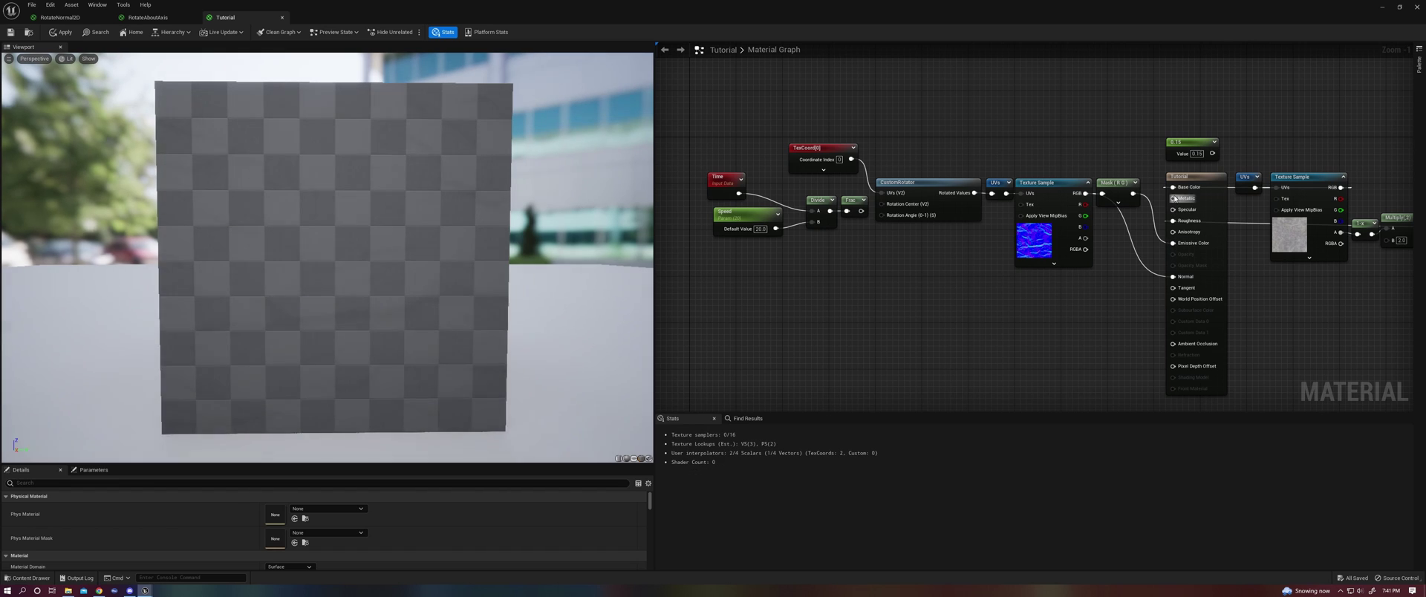
alt+click(1174, 277)
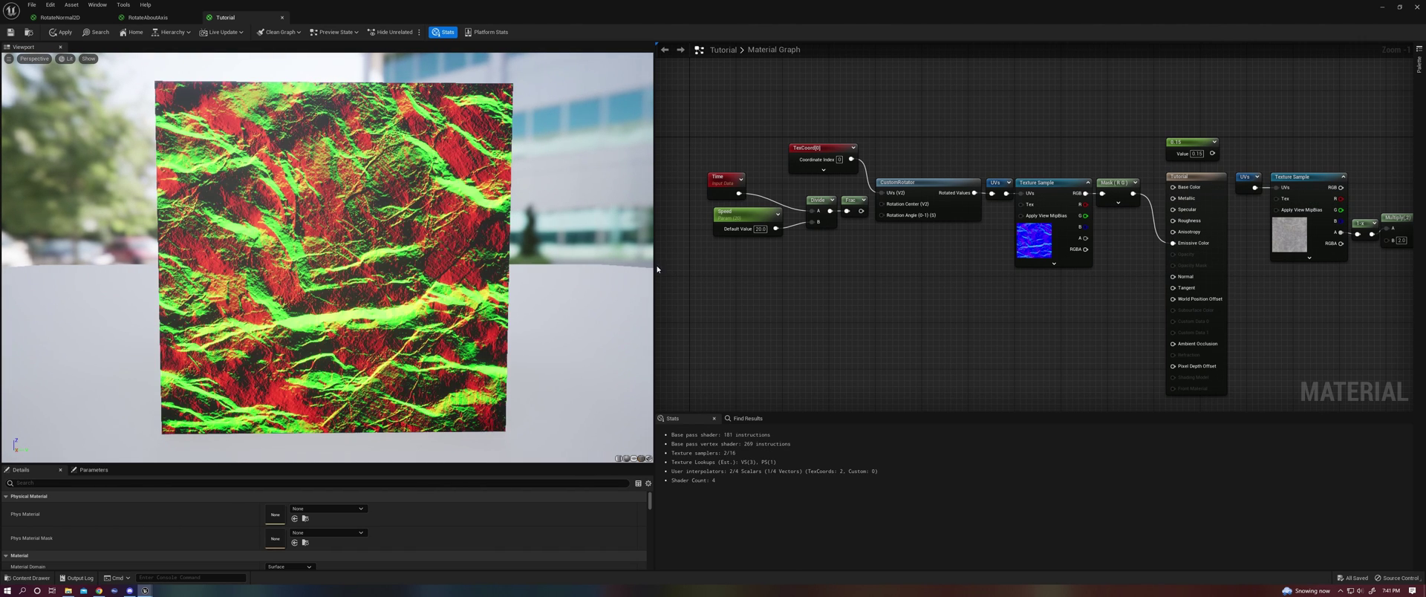
Temporarily drive the CustomRotator's Rotation Angle from Frac to inspect the rotating red-green normals, and disconnect it again.
right_drag(418, 261, 418, 282)
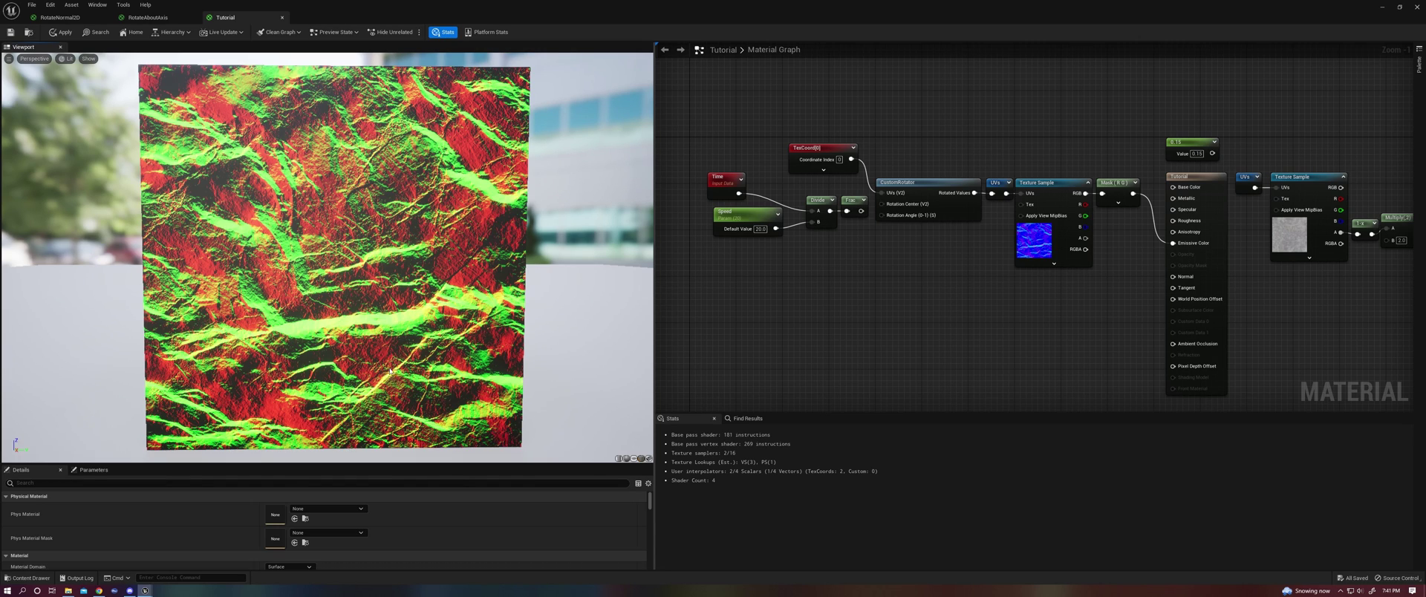
drag(861, 211, 878, 217)
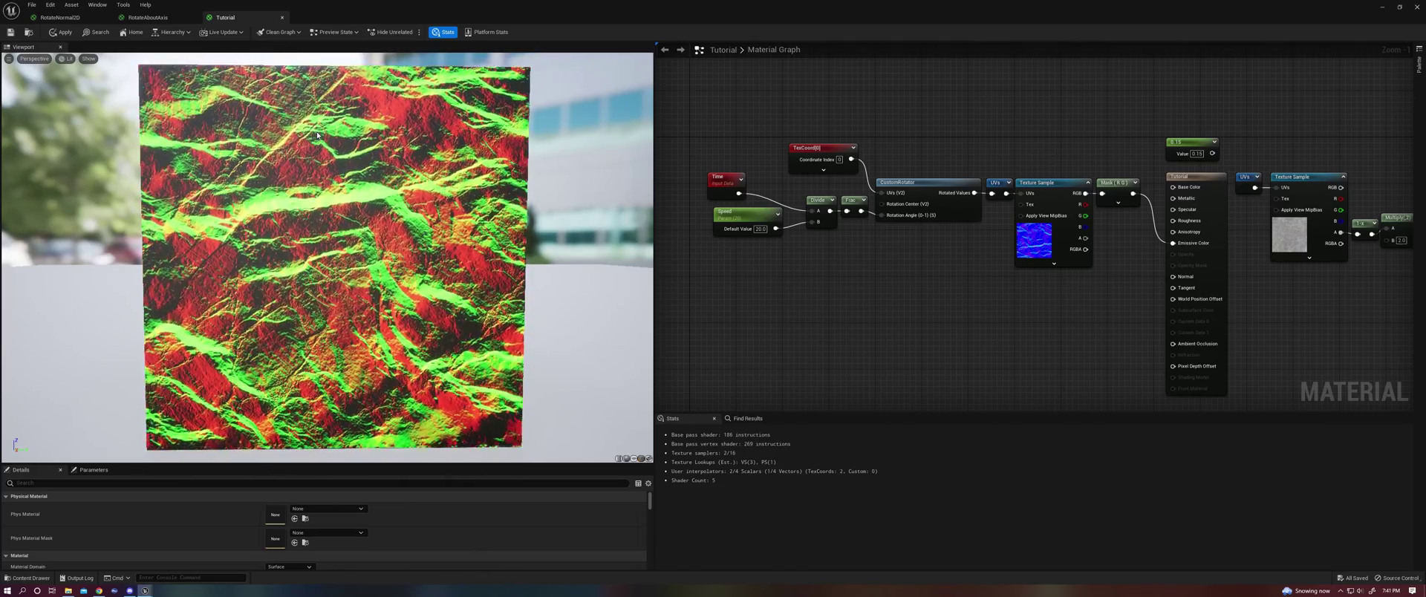
alt+click(882, 214)
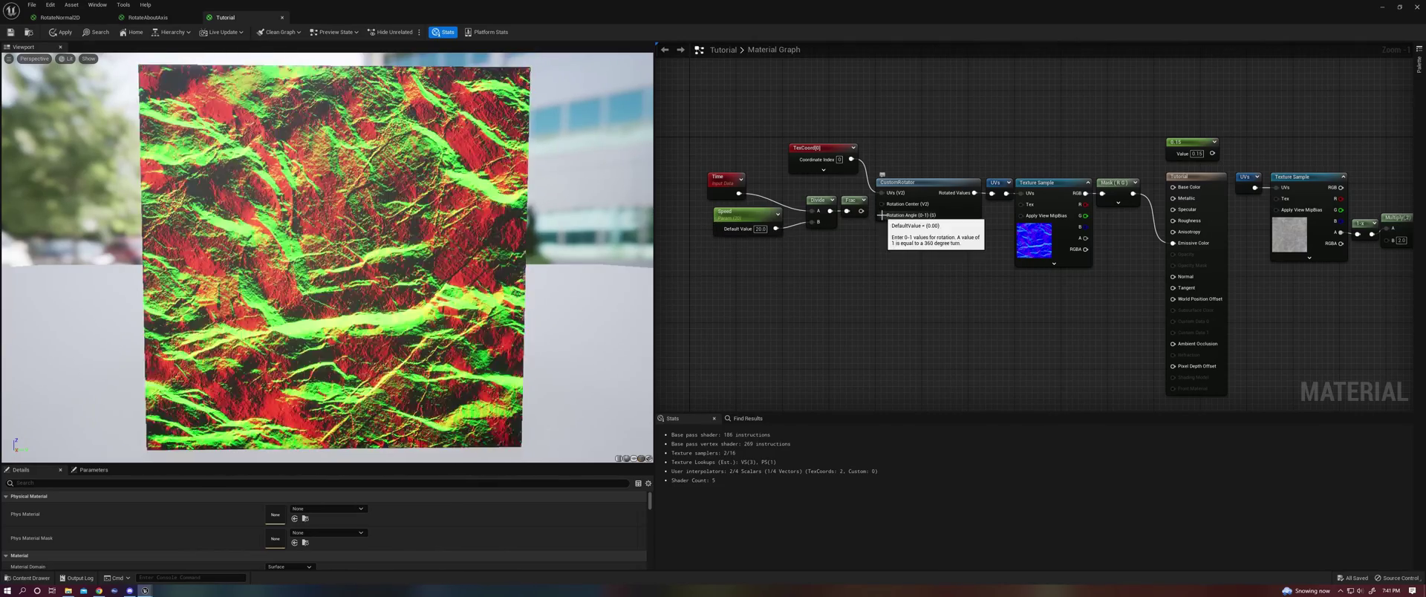
Move the whole normal map node chain farther away from the material output node to make room between them.
drag(742, 125, 1077, 183)
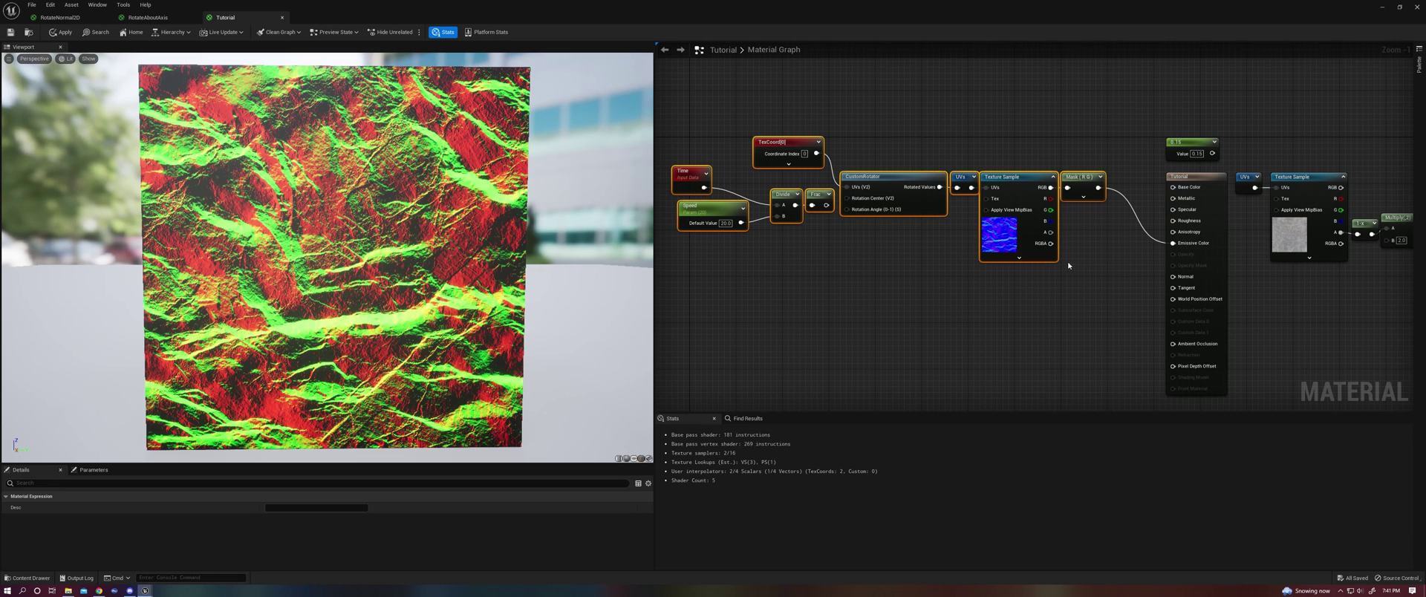
click(793, 114)
drag(734, 105, 1078, 281)
drag(1072, 177, 1045, 178)
click(1075, 248)
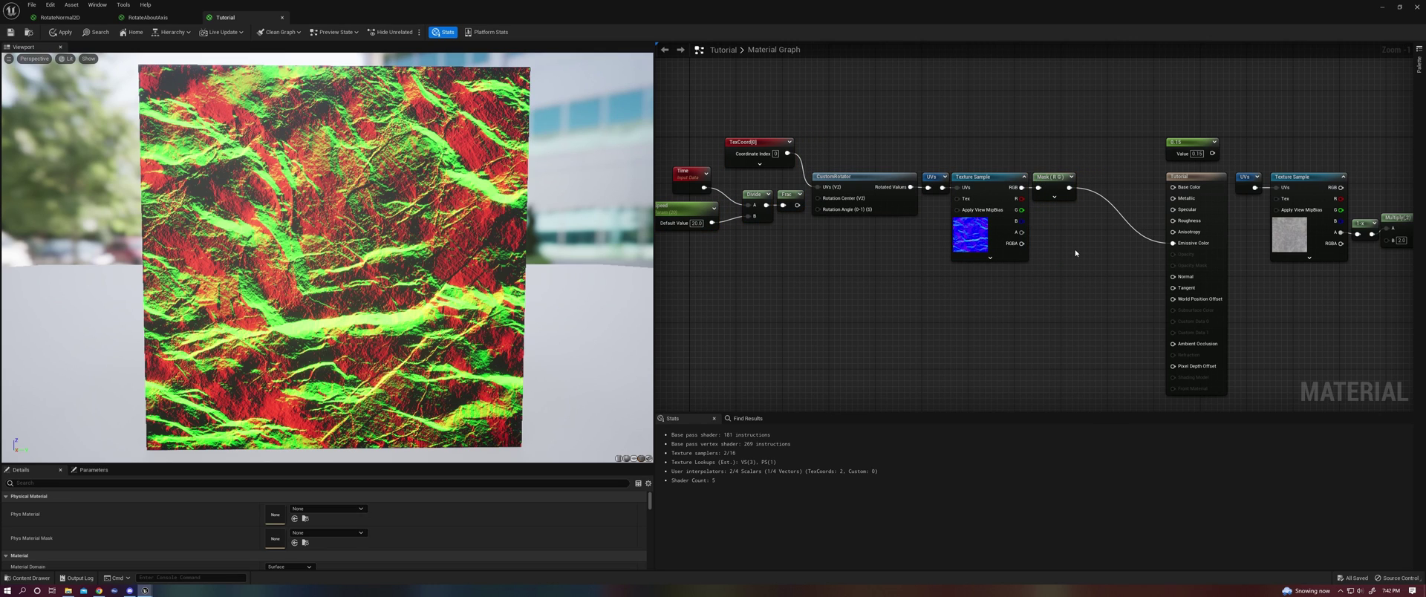
Add a Dot node fed by the Mask (R G) output and a new Constant3Vector, and connect its result to Emissive Color.
right_click(1075, 248)
text(dot)
key(Return)
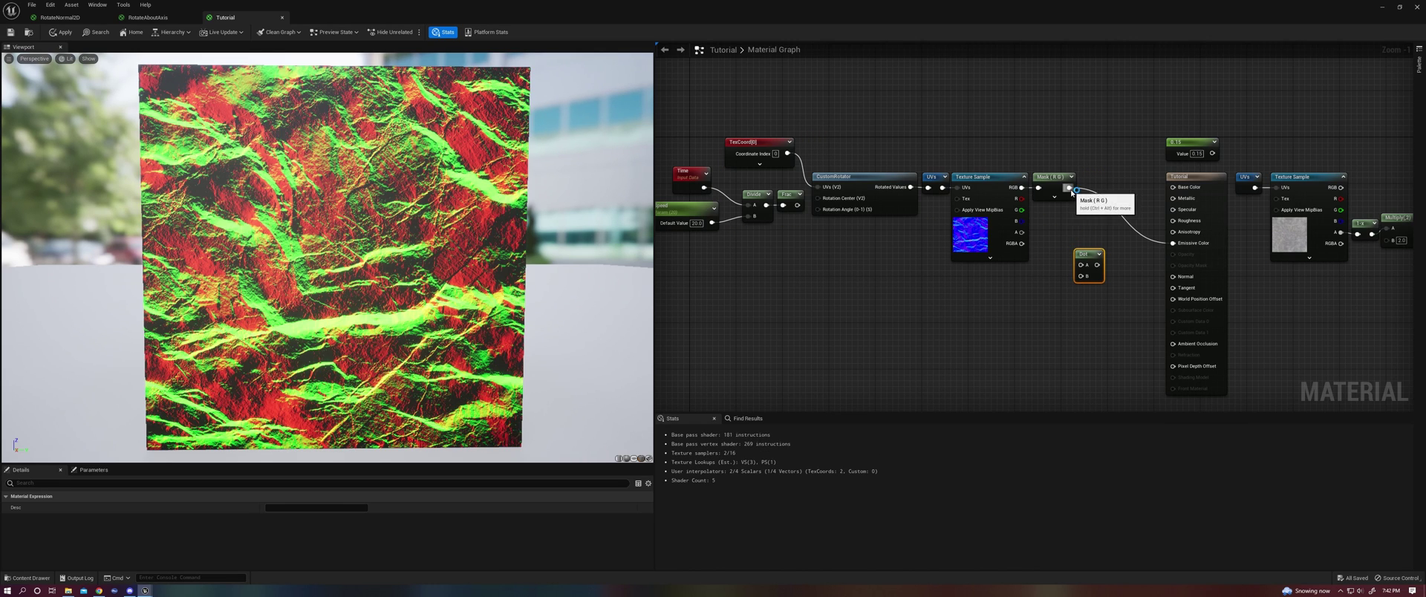
drag(1069, 187, 1080, 265)
click(929, 283)
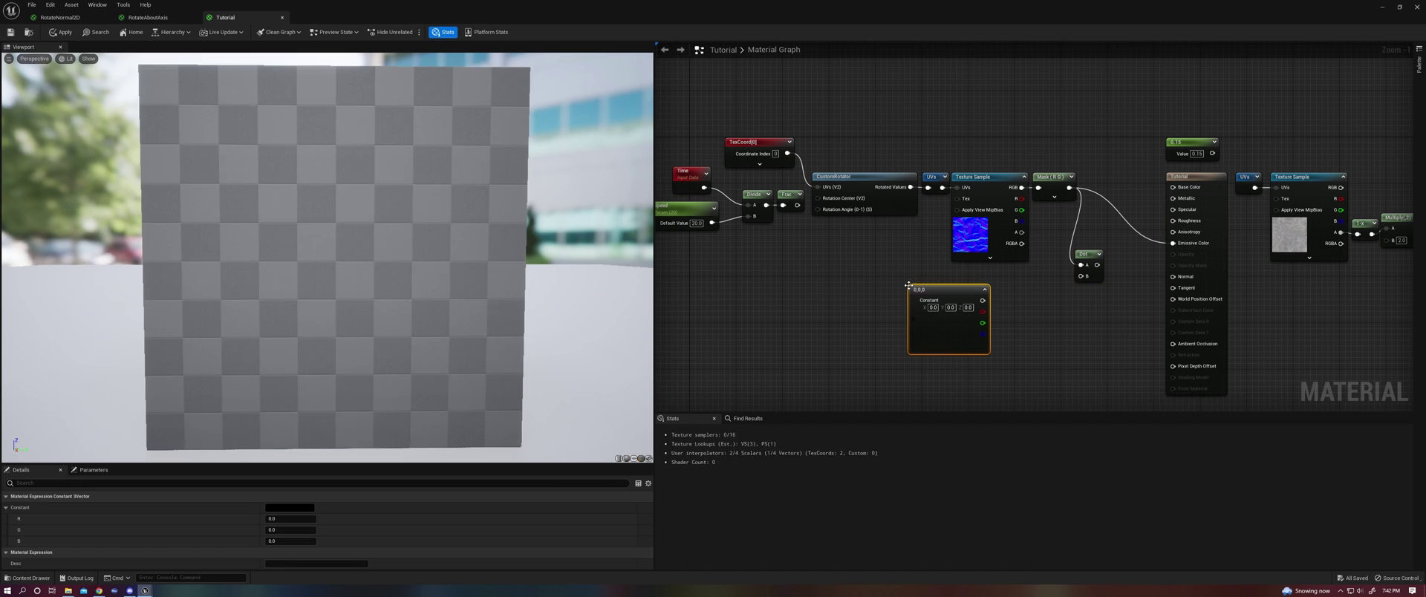
drag(982, 284, 1173, 243)
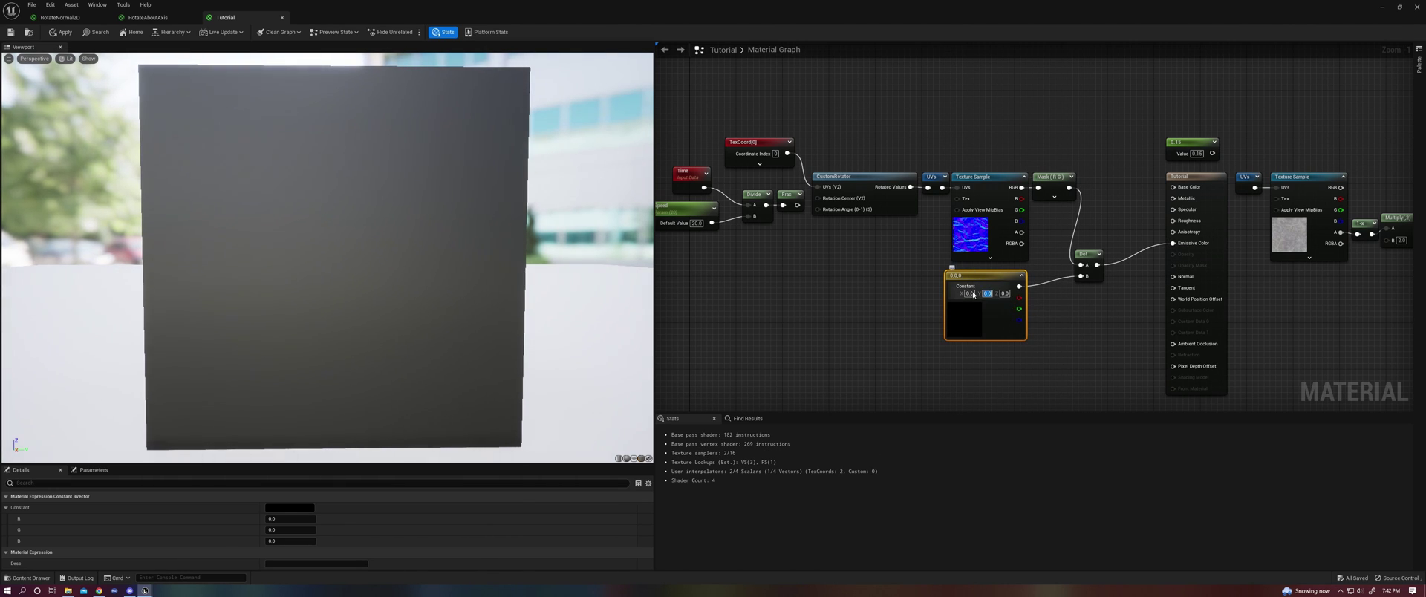
Set the Y value of the constant vector feeding the Dot node to 1.
click(986, 293)
text(1)
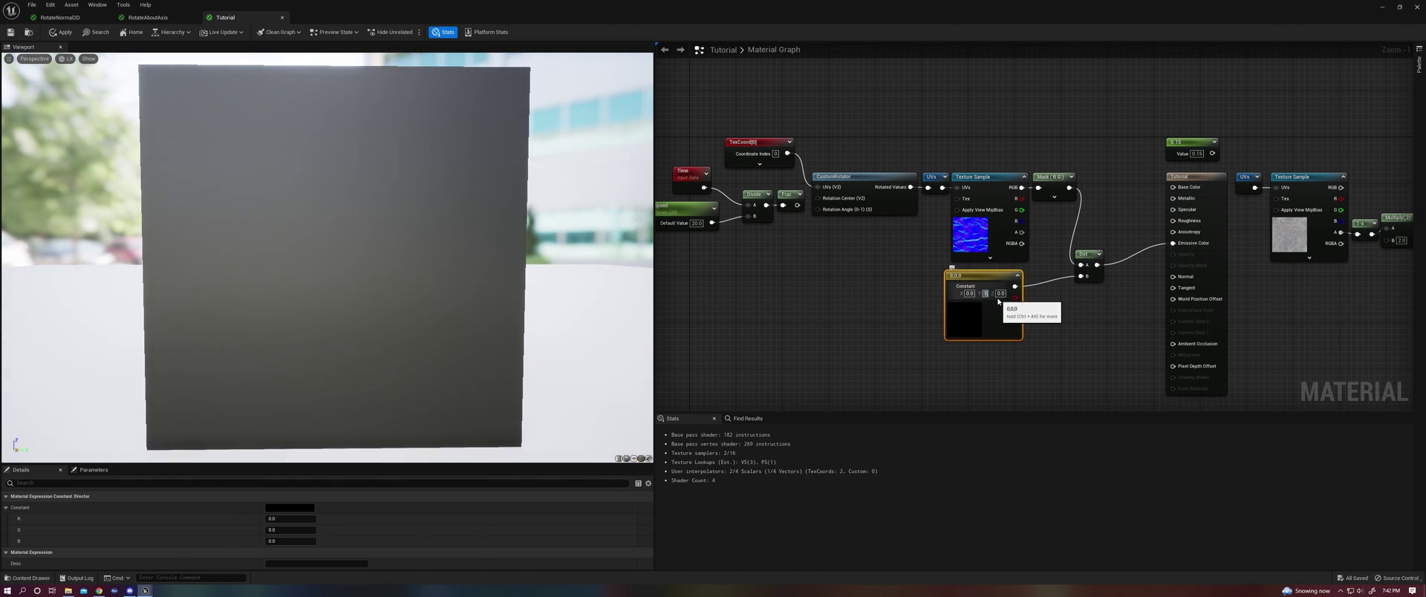
key(Return)
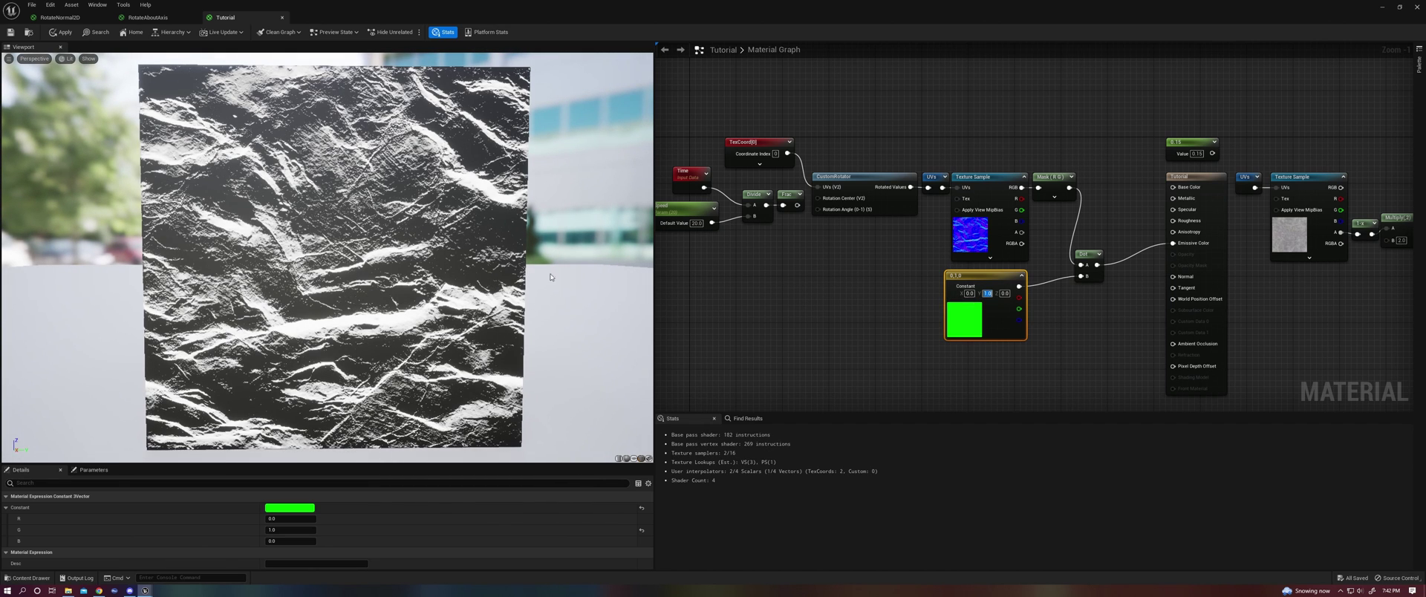
Preview the normal texture's green channel in Emissive Color for comparison, and reconnect the Dot output.
drag(1022, 210, 1174, 243)
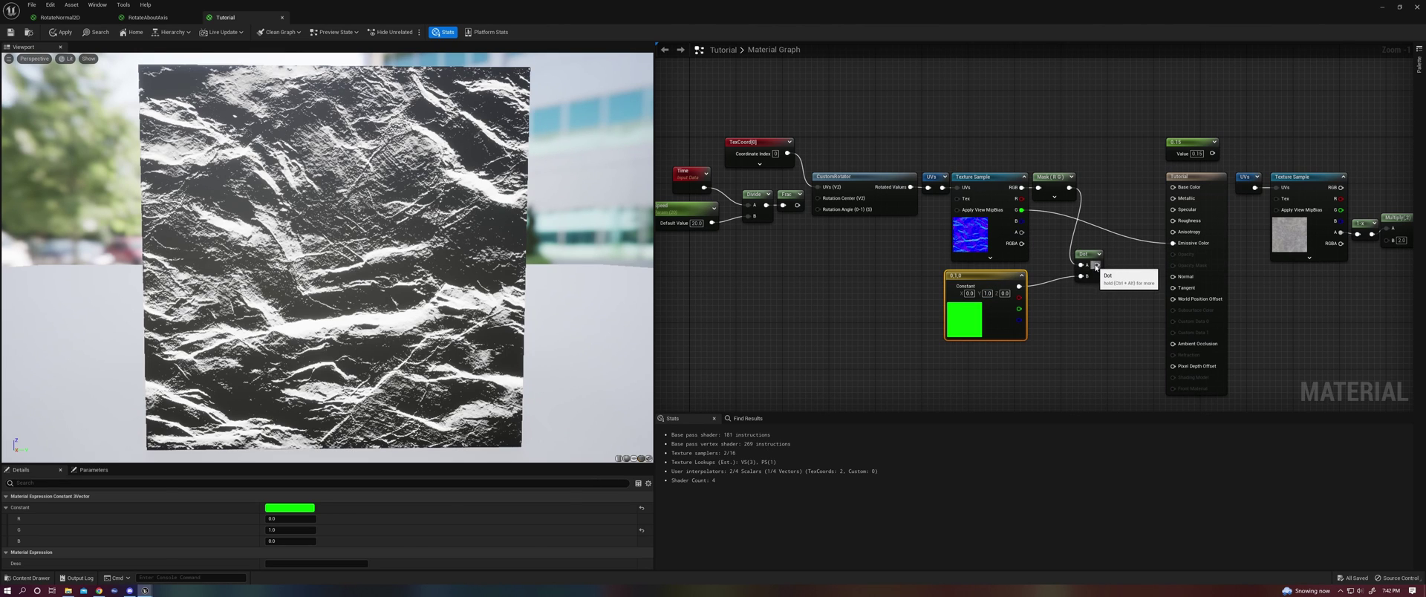
drag(1097, 264, 1176, 243)
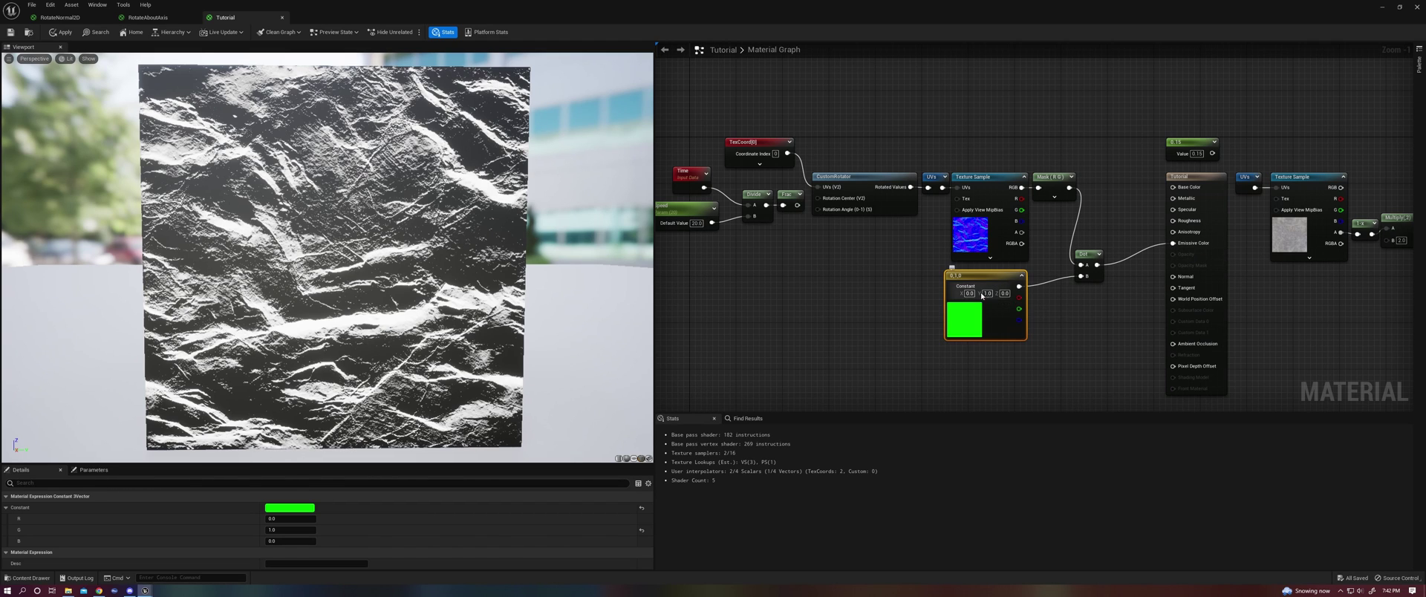
Set the constant vector's Y value to -1.
click(988, 294)
text(-1)
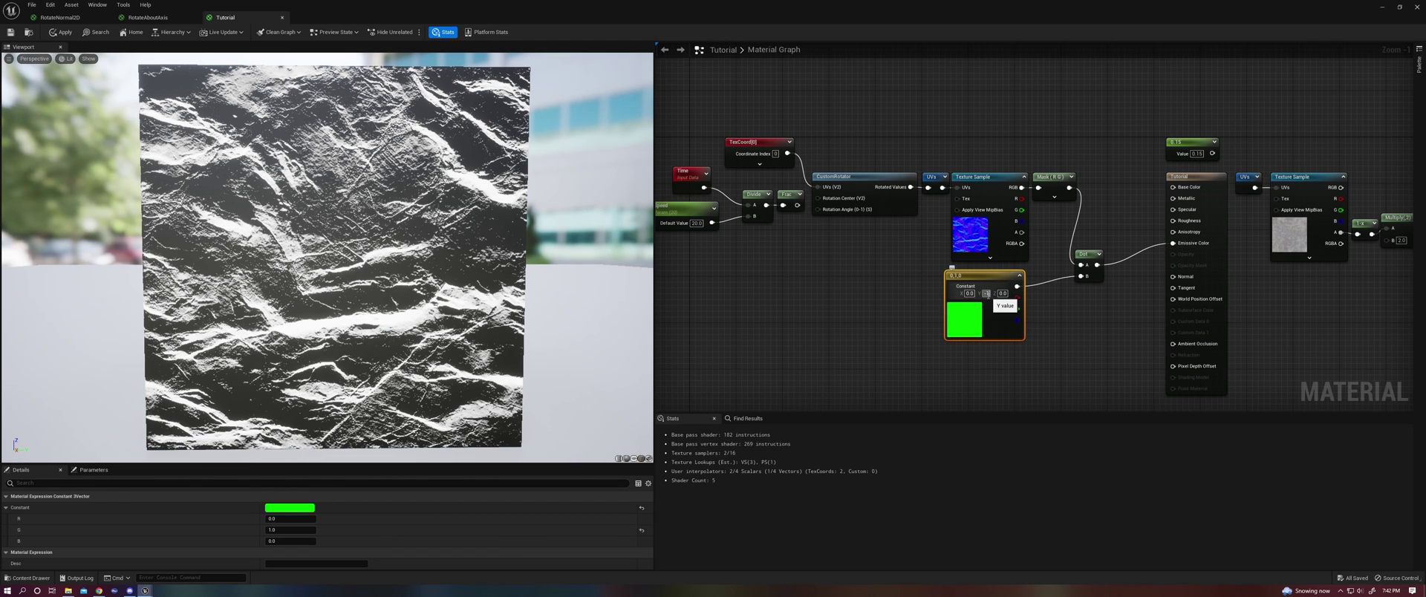
key(Return)
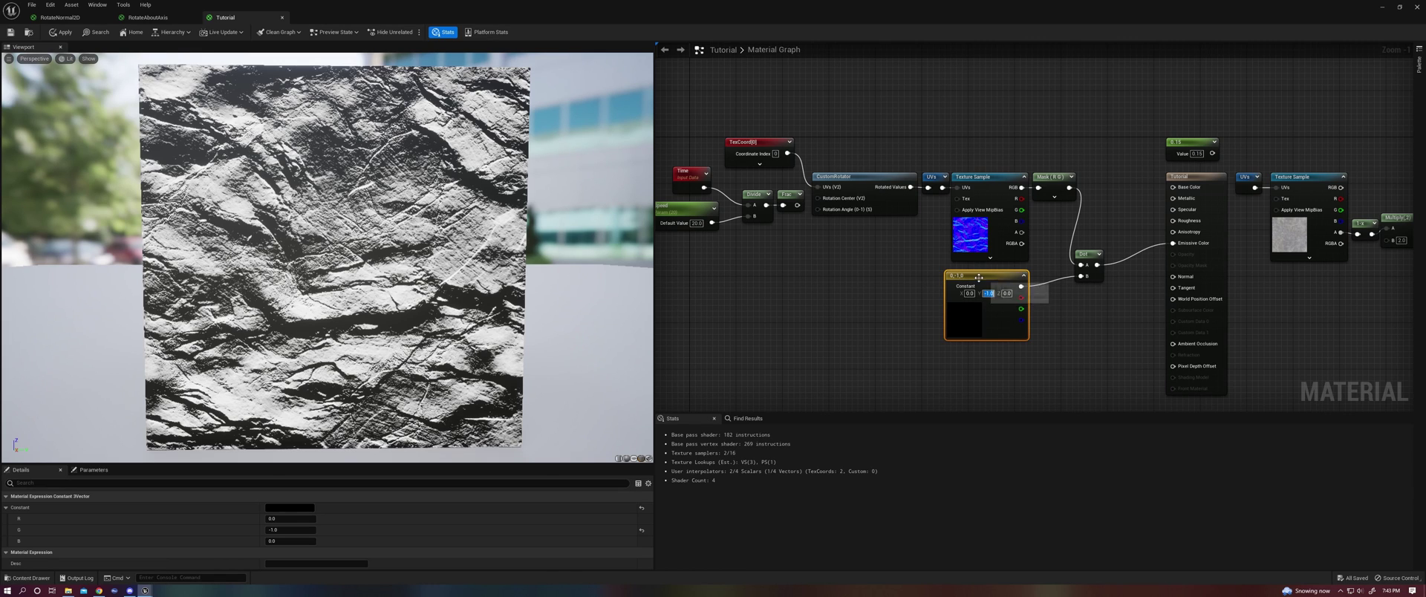
Delete the constant vector and add a scalar parameter named Angle in the free space below the node chain.
key(Delete)
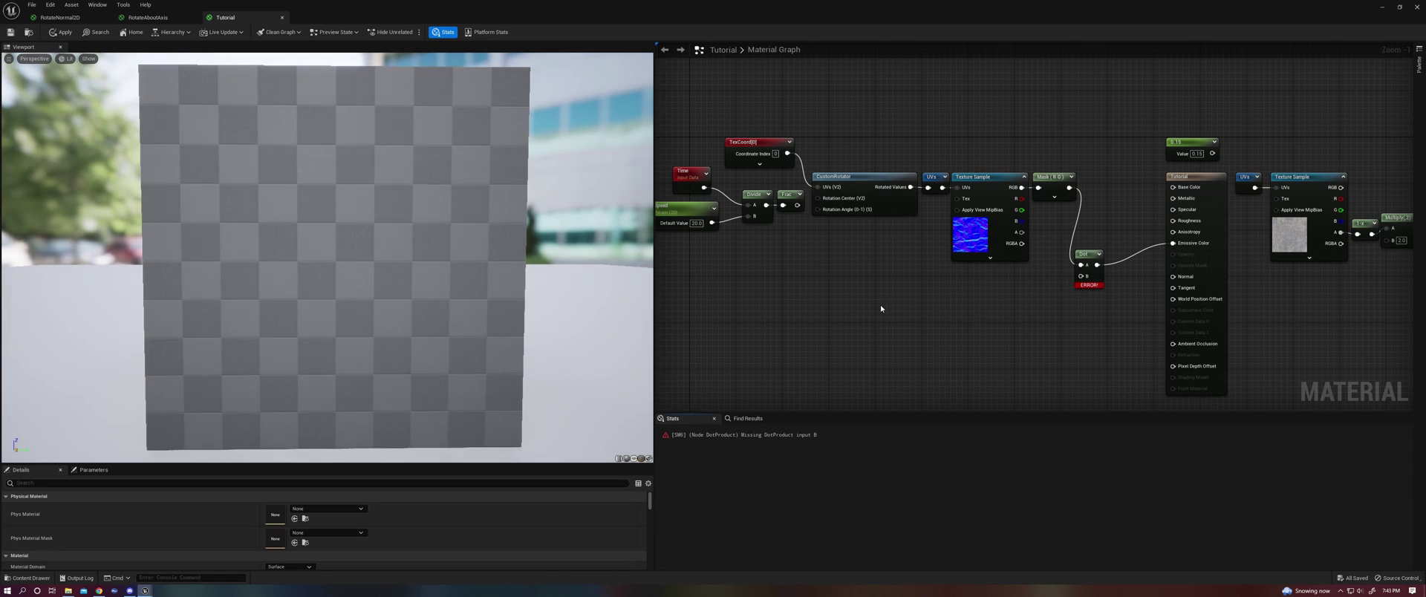
click(791, 313)
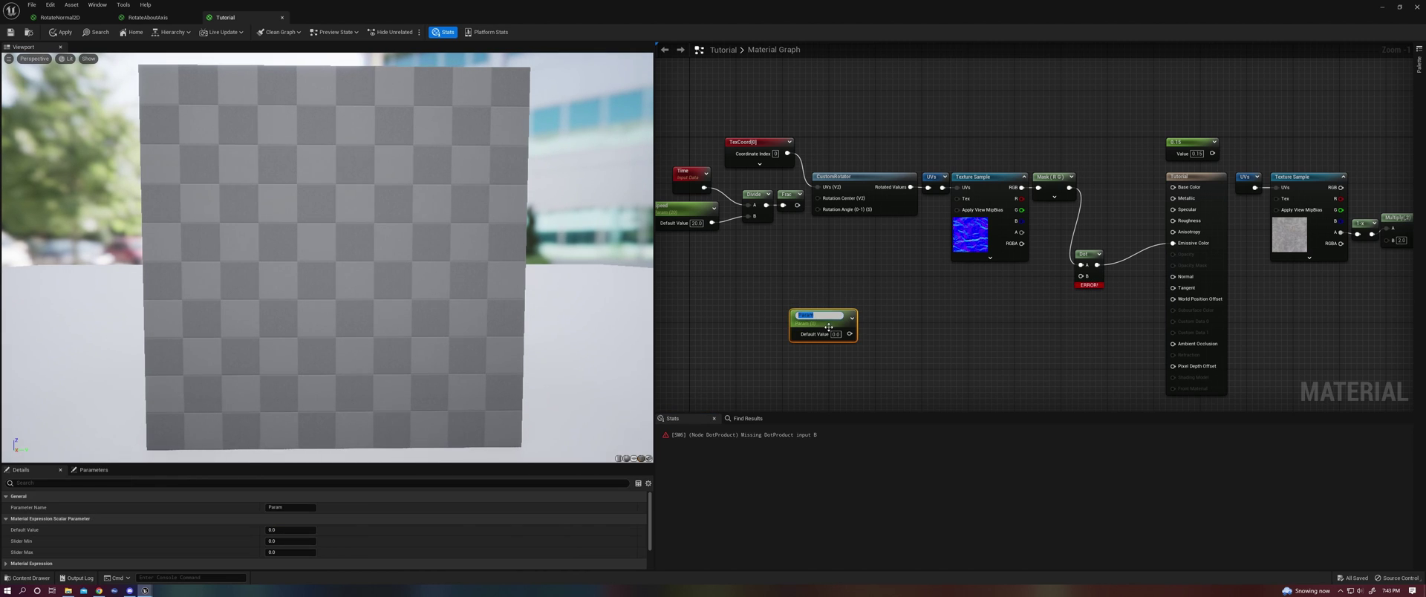
click(301, 507)
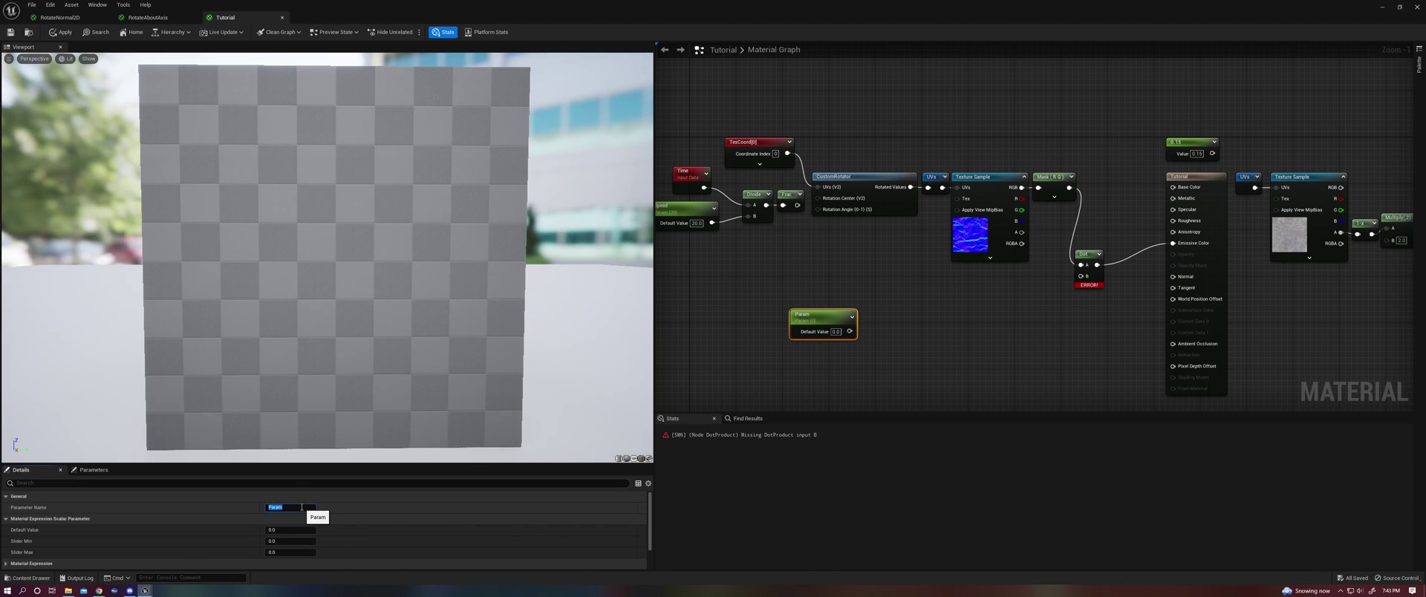
text(Angle)
key(Return)
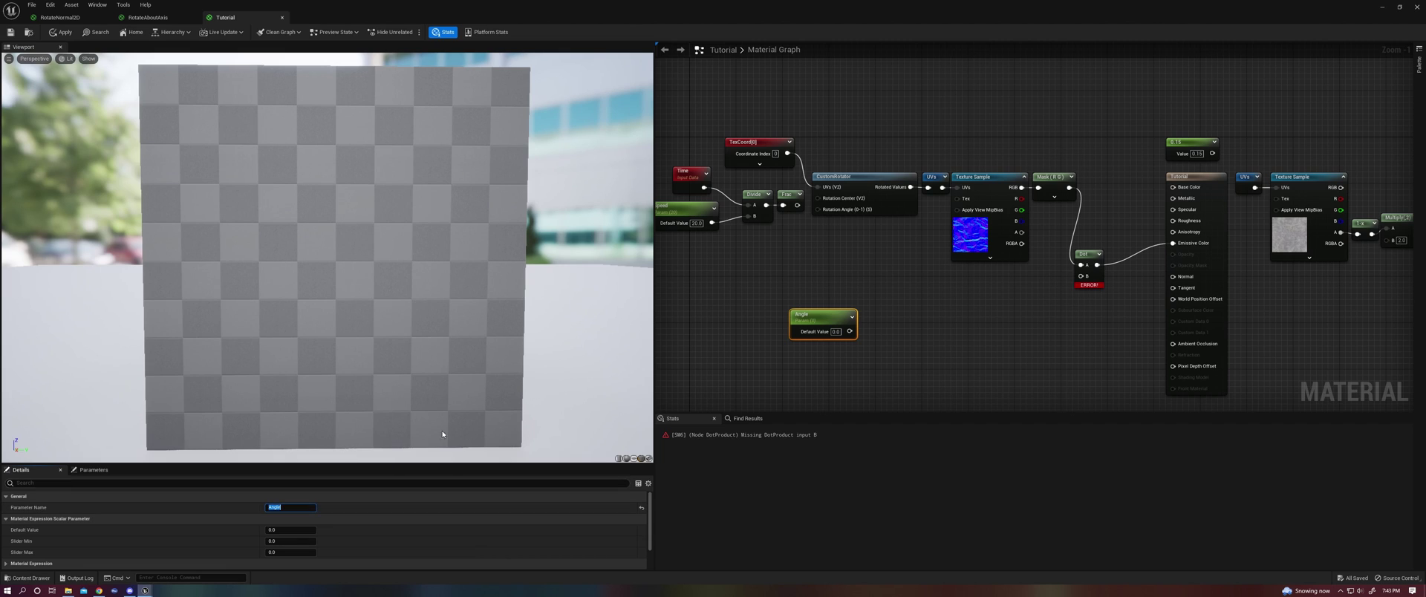
click(759, 345)
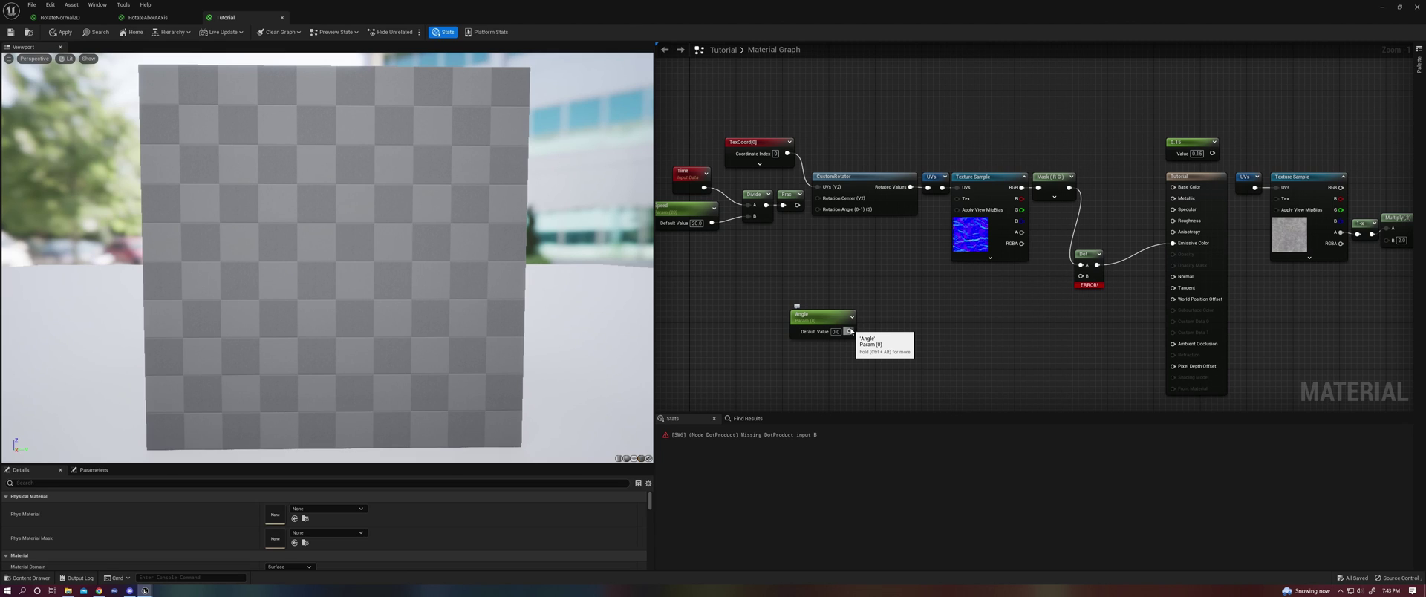
drag(820, 315, 772, 317)
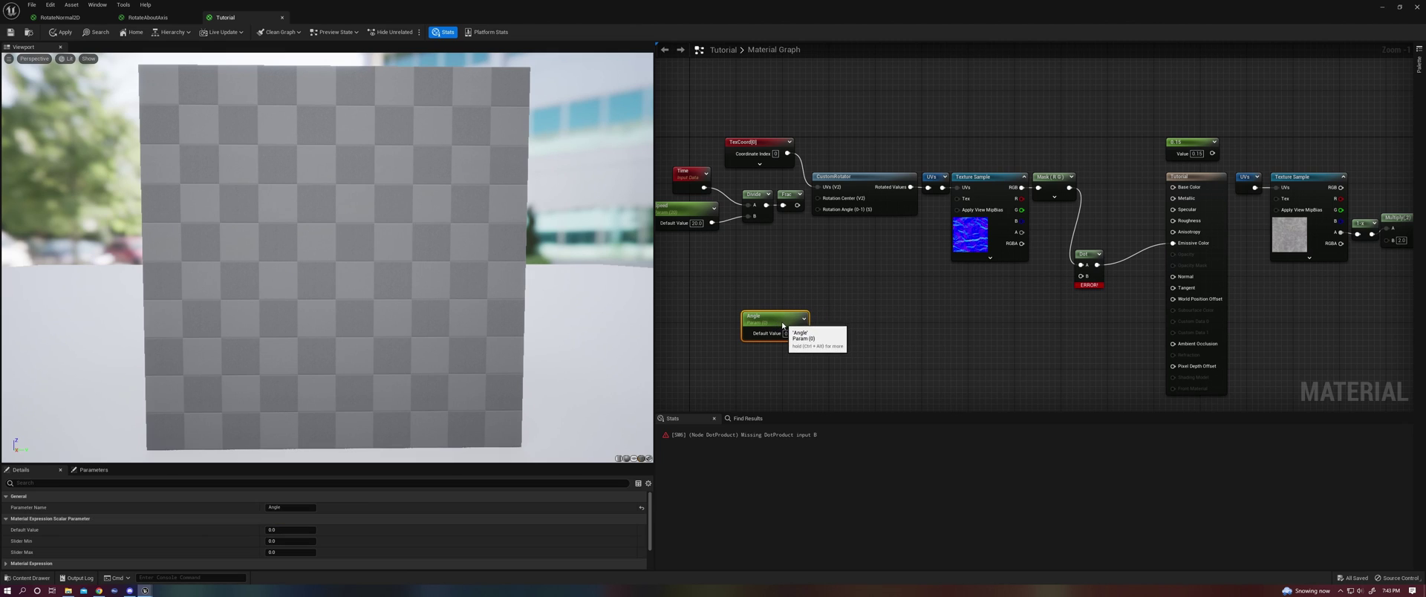
right_click(837, 300)
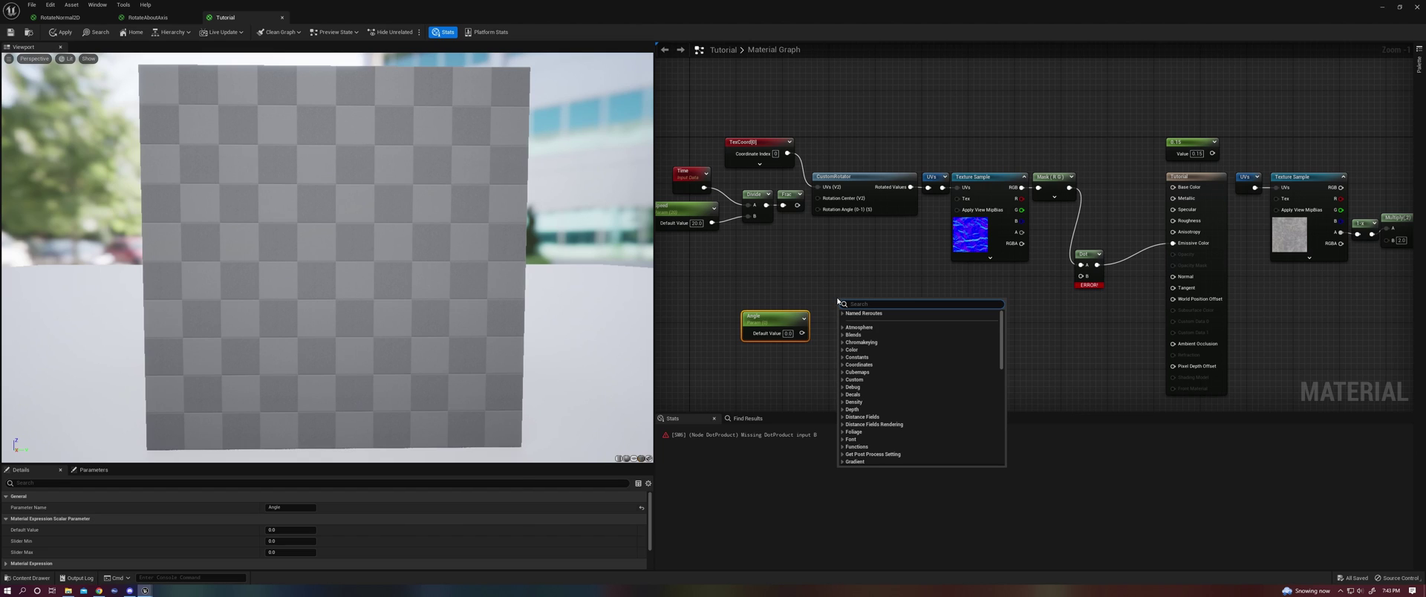
click(822, 291)
right_click(845, 303)
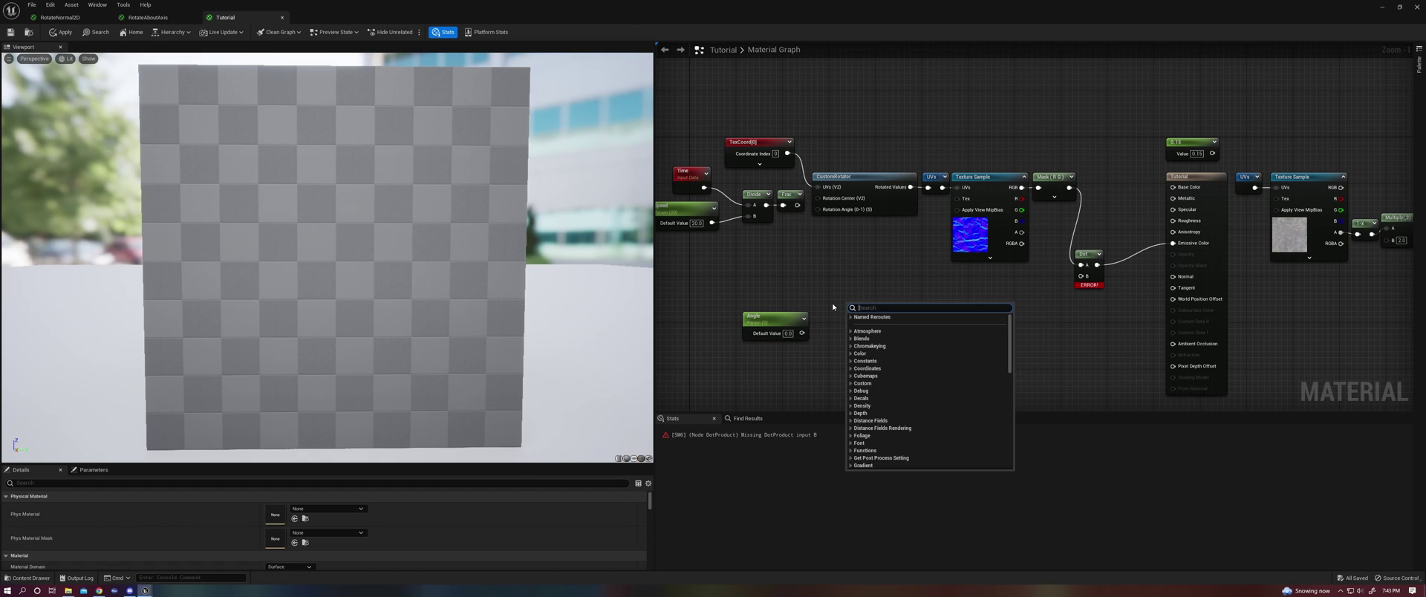
click(821, 297)
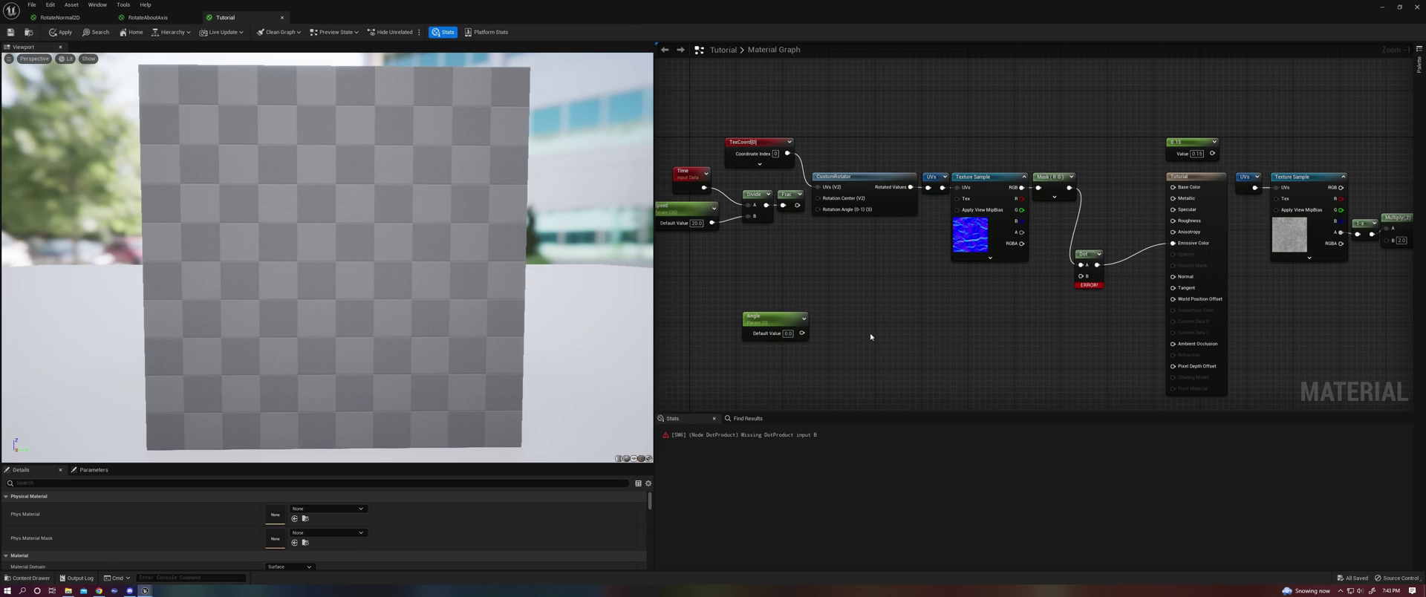
Add a Cosine node beside the Angle parameter and connect Angle to its input.
right_click(835, 298)
text(cos)
key(Return)
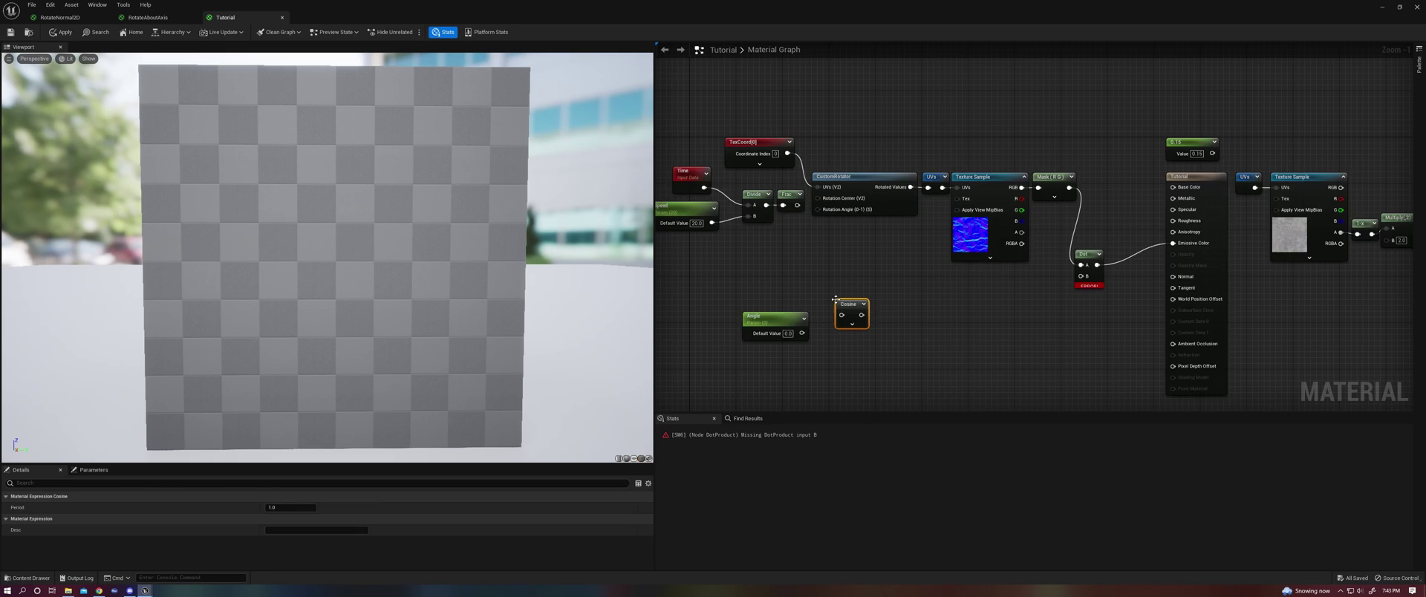
drag(802, 333, 845, 300)
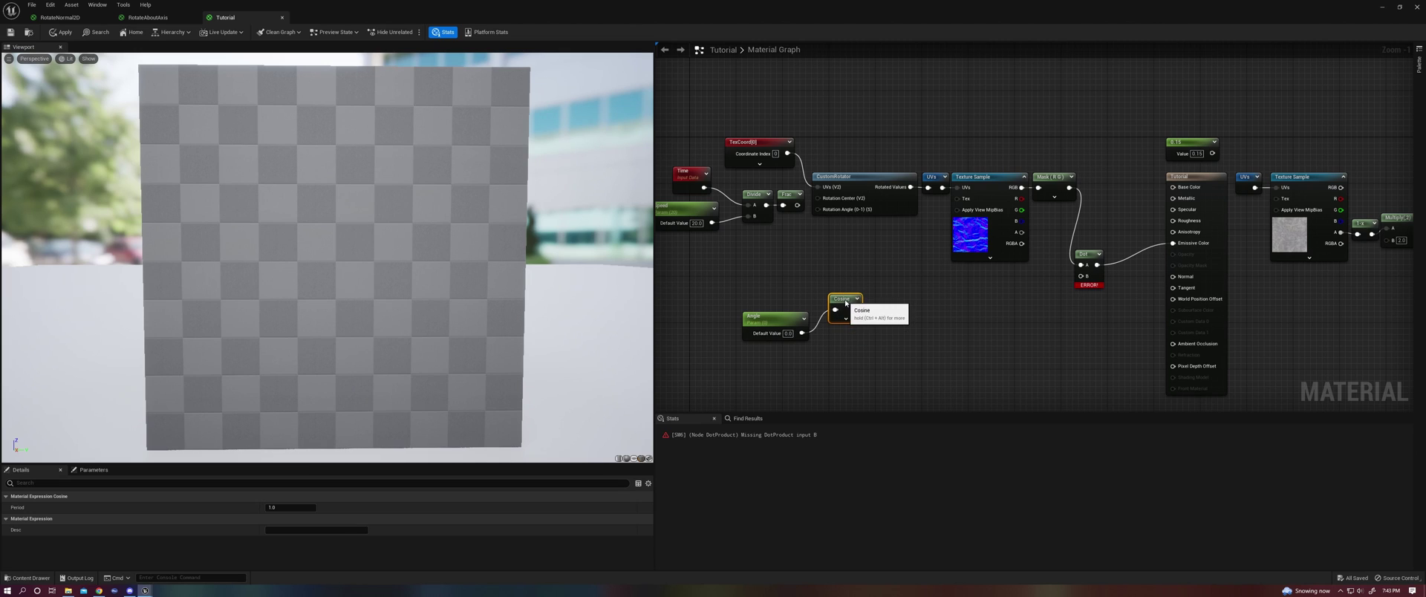
Add a Sine node below the Cosine node and connect the Angle parameter to its input.
right_click(835, 338)
text(sin)
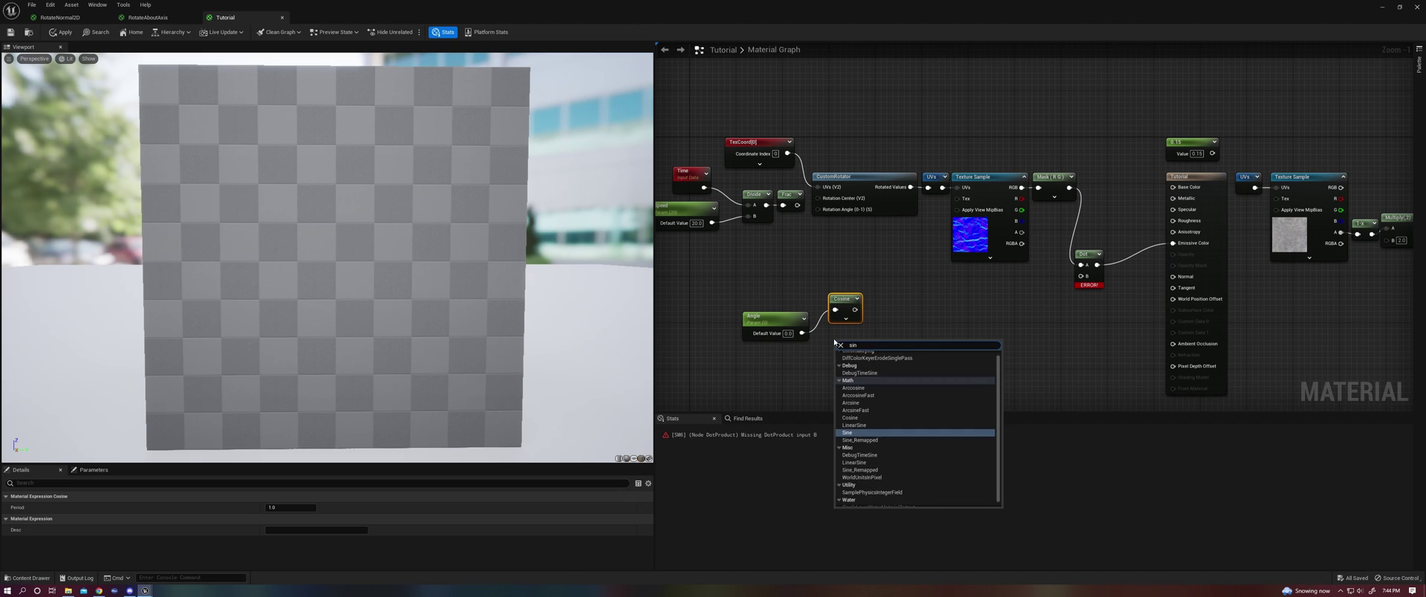
key(Return)
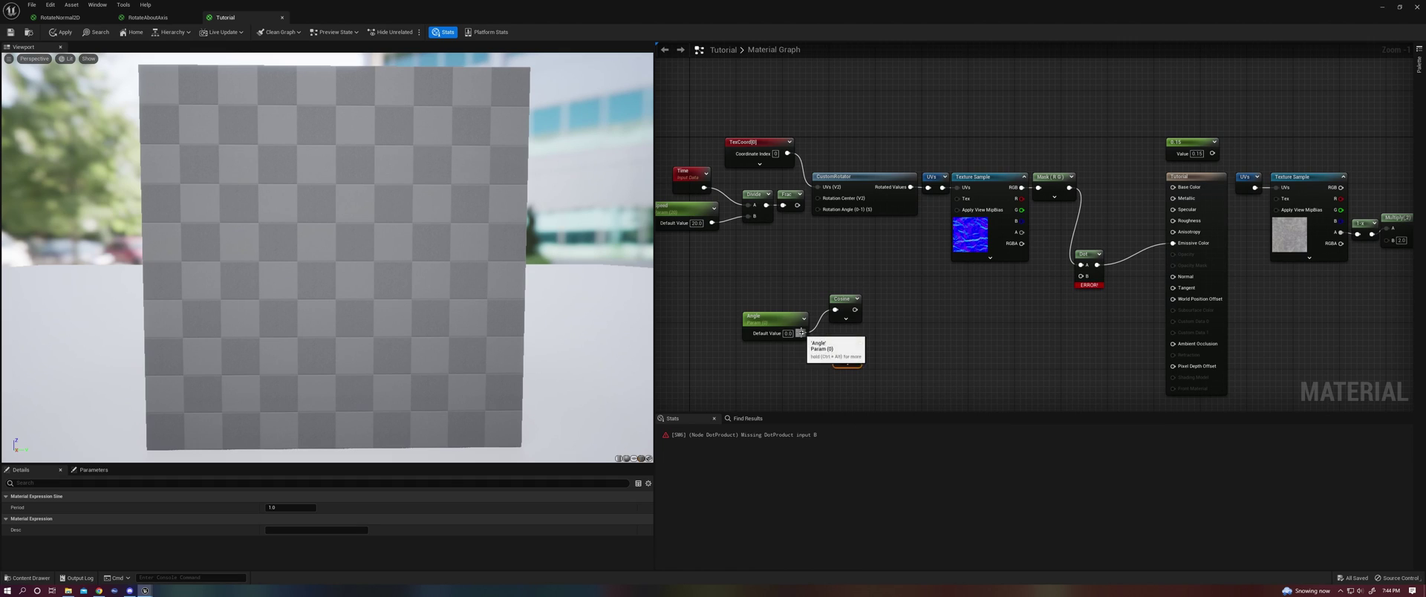
drag(801, 332, 839, 345)
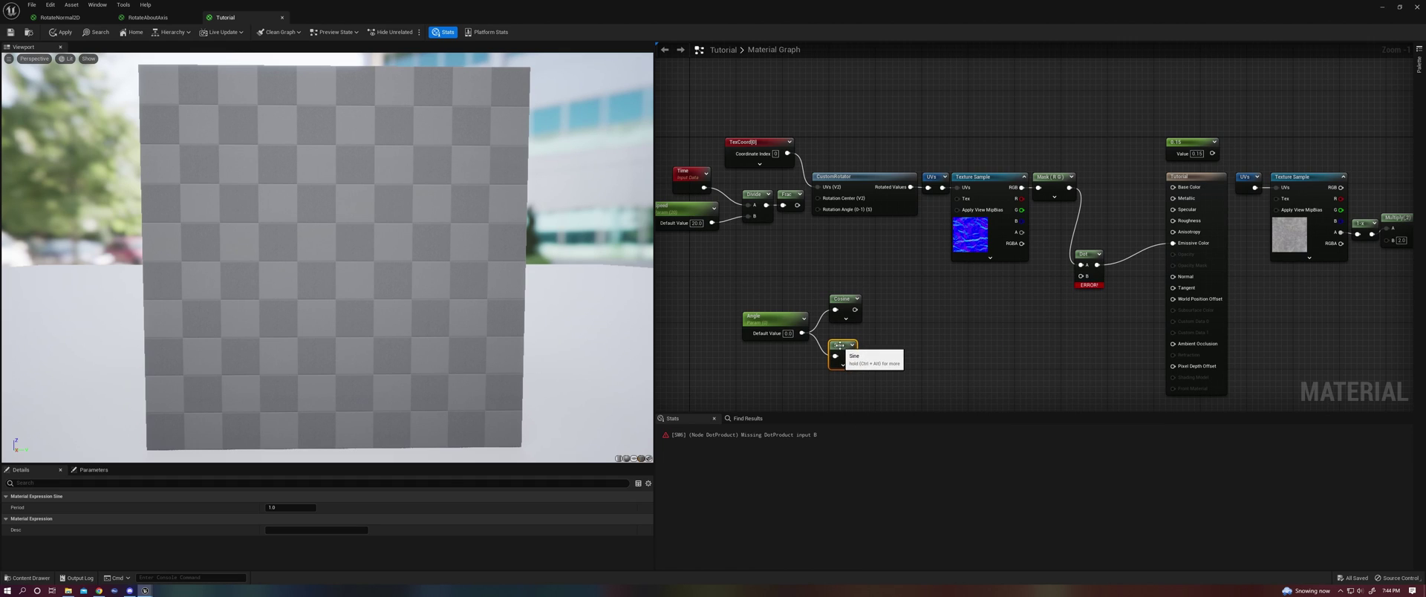
Expand the Cosine node to examine its Period setting, collapse it and put the node back in place.
drag(842, 305, 842, 294)
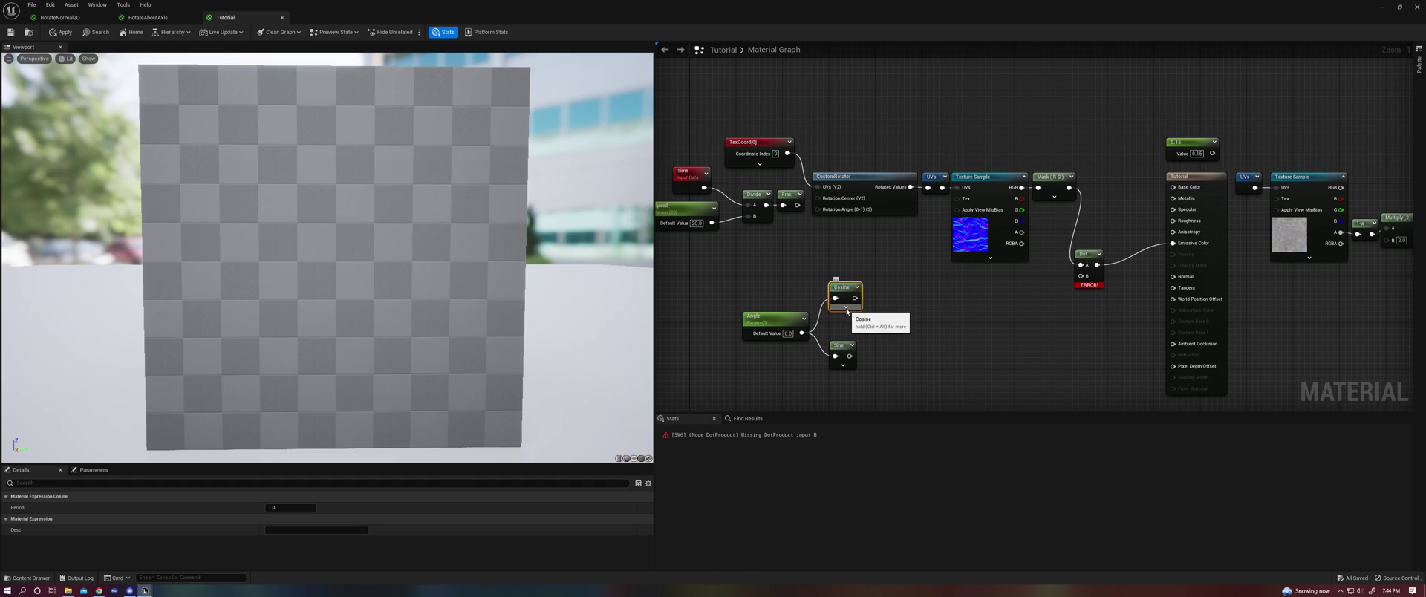
click(845, 307)
click(862, 310)
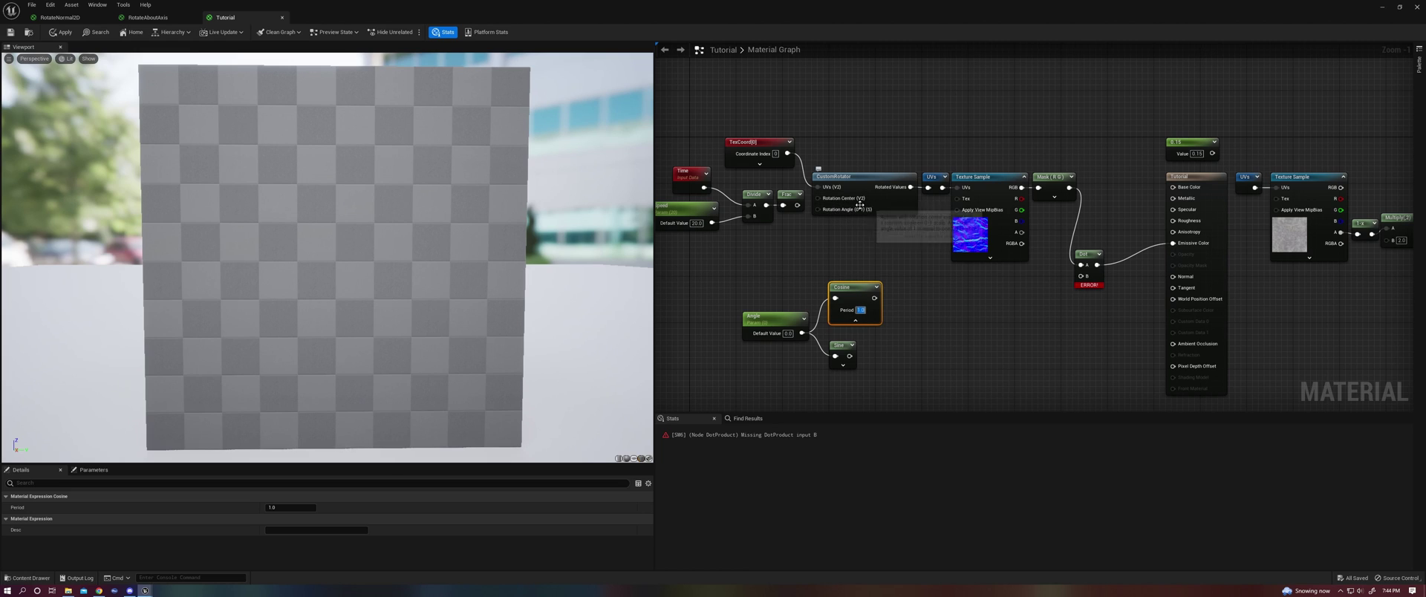
click(855, 320)
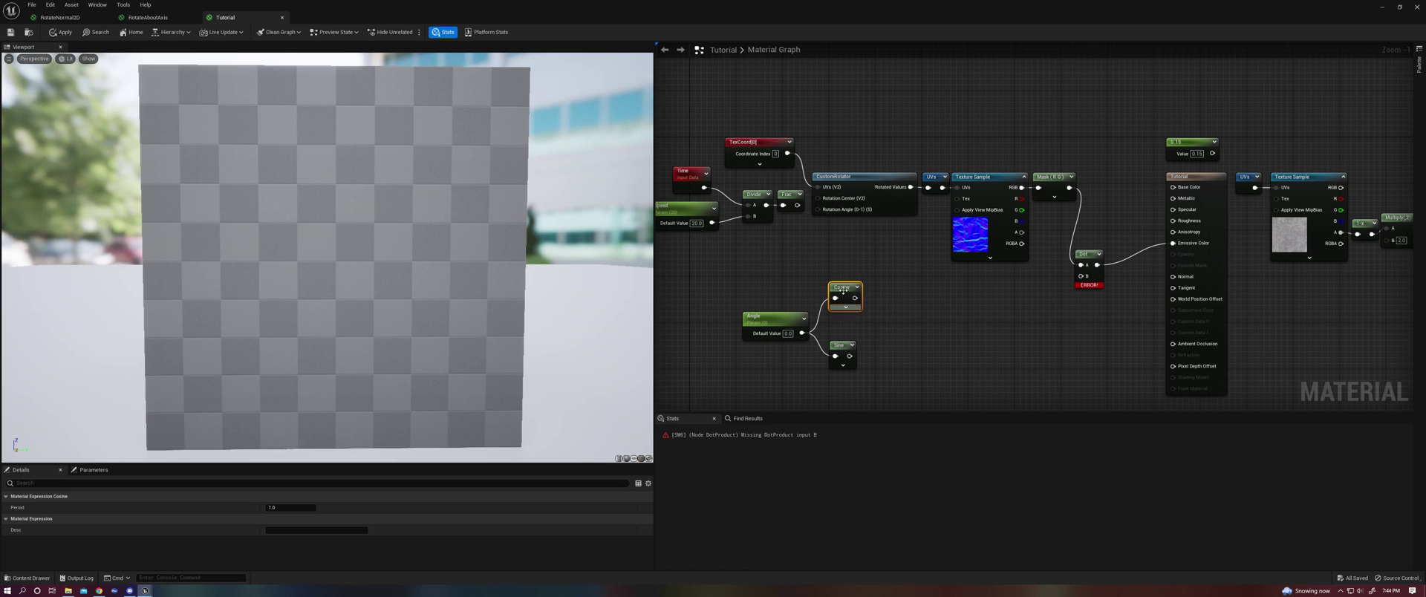
drag(843, 291, 842, 302)
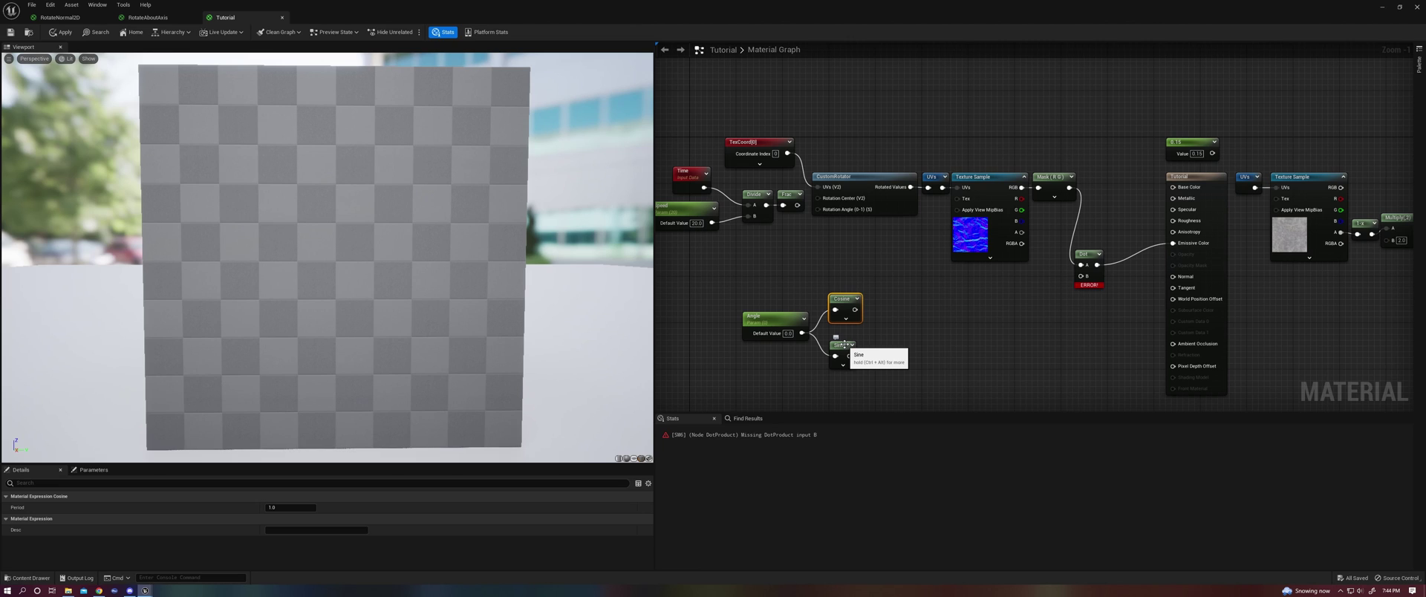
Add a MakeFloat2 node beside the trigonometry nodes, with Cosine feeding its X input and Sine feeding its Y input.
right_click(904, 335)
text(make)
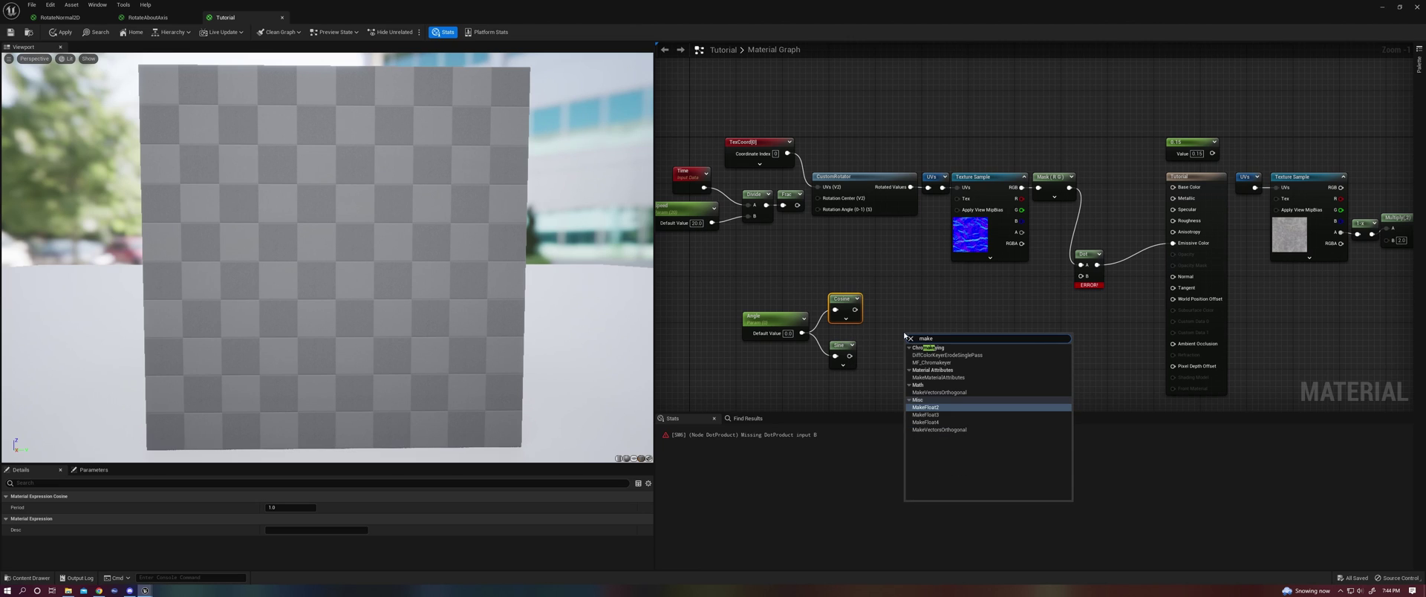
key(Return)
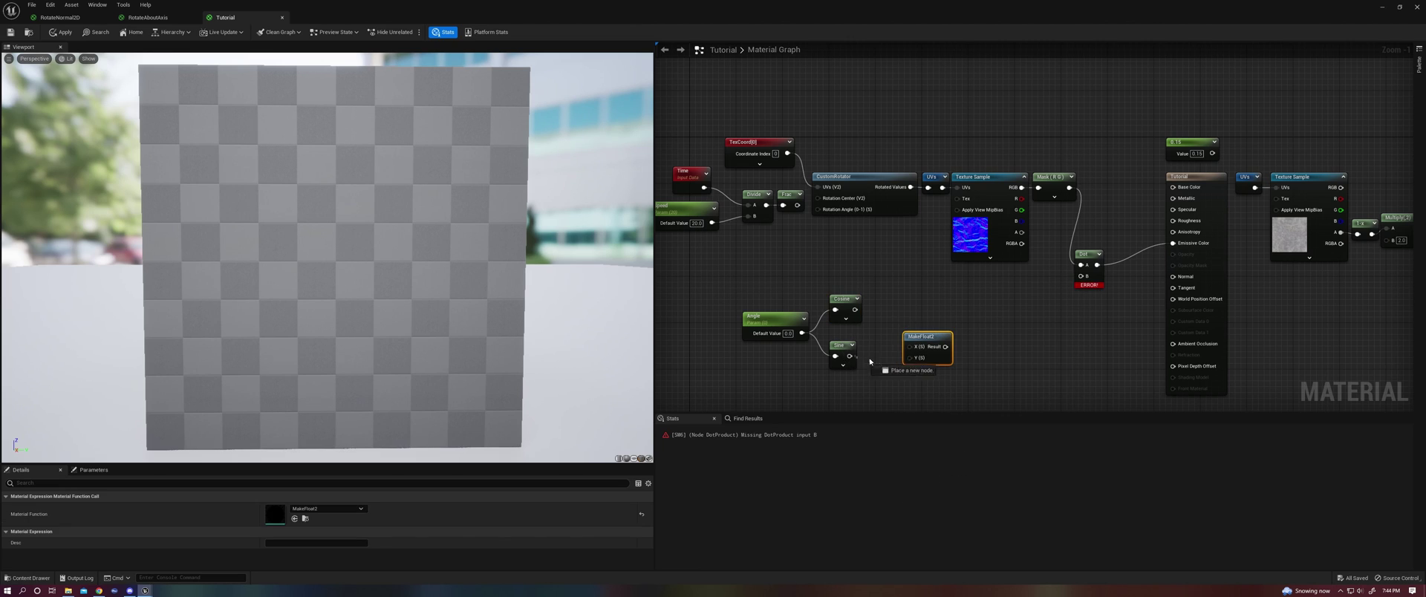
drag(869, 361, 909, 358)
drag(908, 347, 854, 309)
click(897, 321)
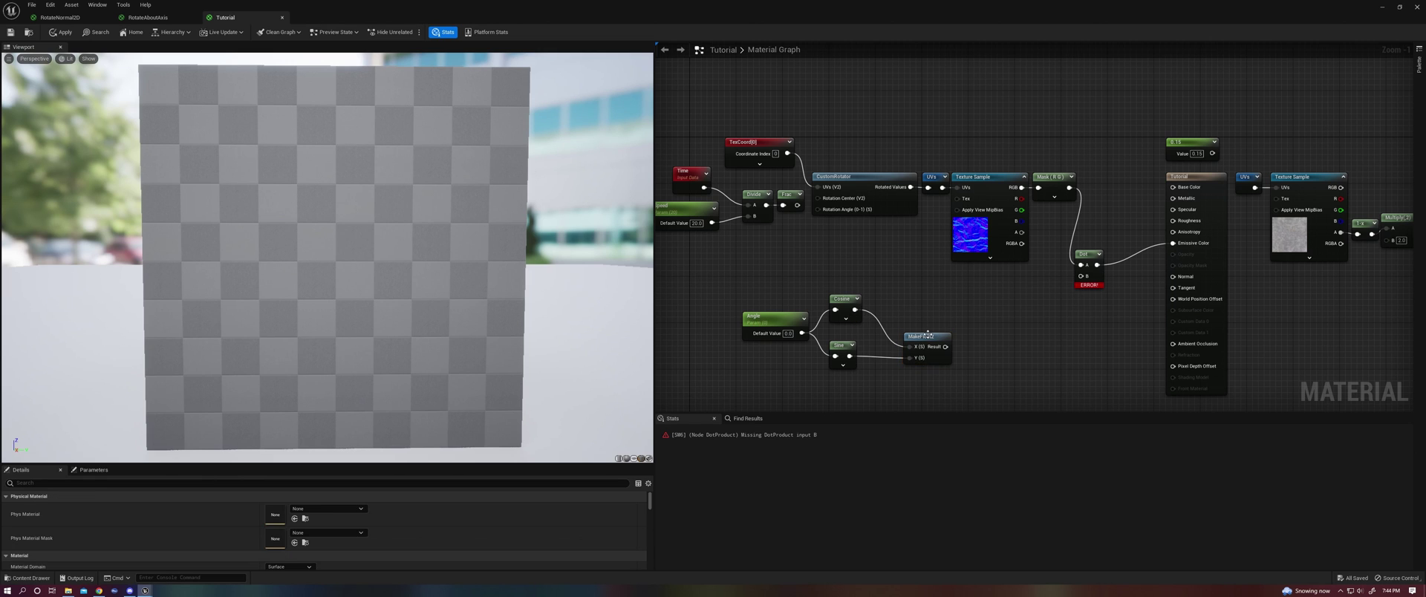
drag(927, 336, 911, 304)
Preview the MakeFloat2 node and vary the Angle parameter's default value to test the output.
right_click(909, 304)
click(943, 321)
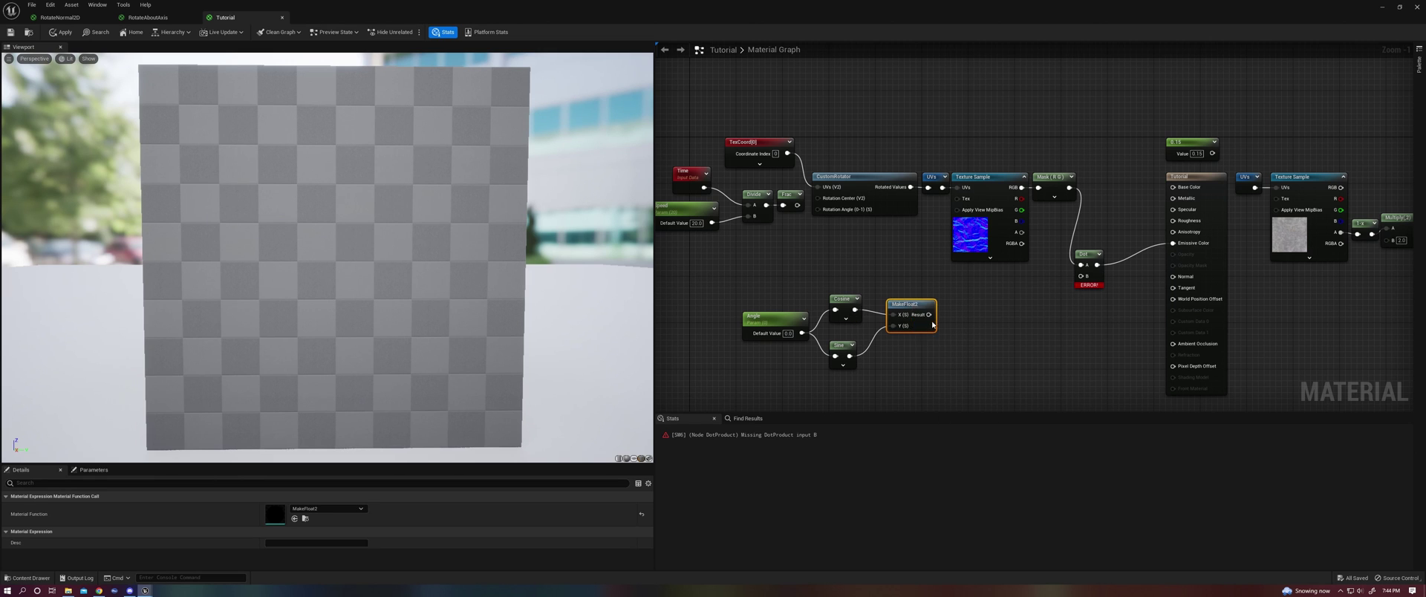
click(780, 321)
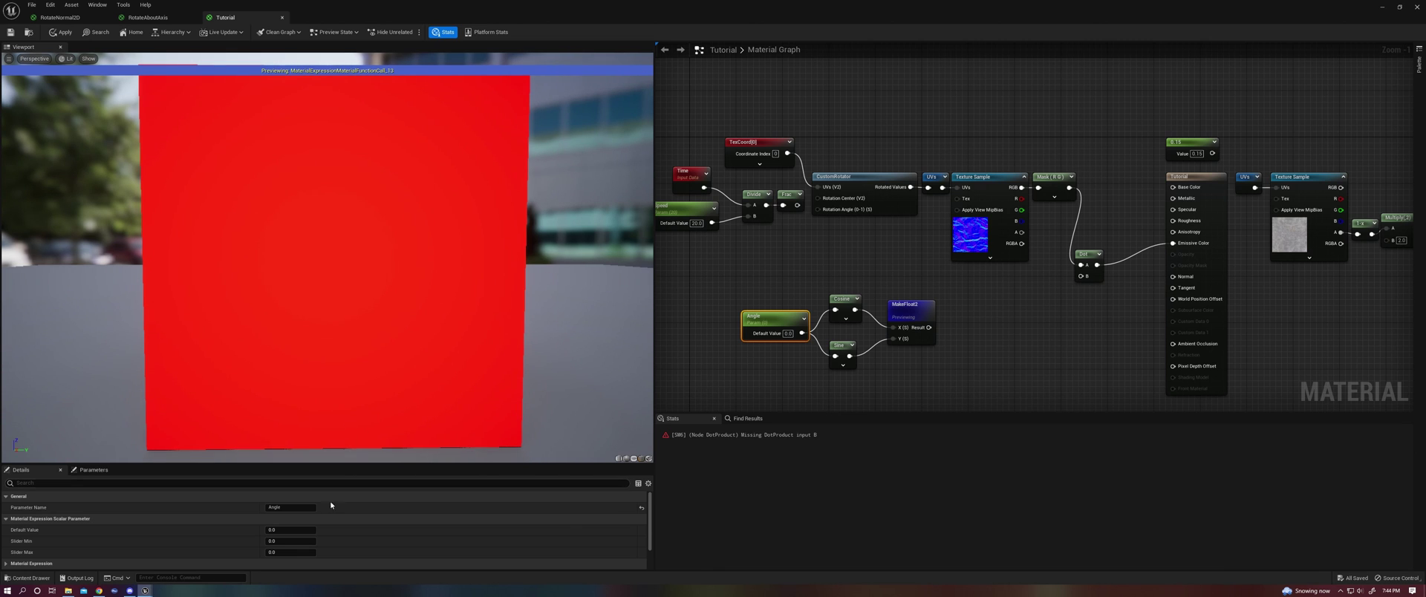
drag(269, 529, 295, 530)
Set the Angle parameter's slider maximum to 1 and its default value to 0.
click(291, 552)
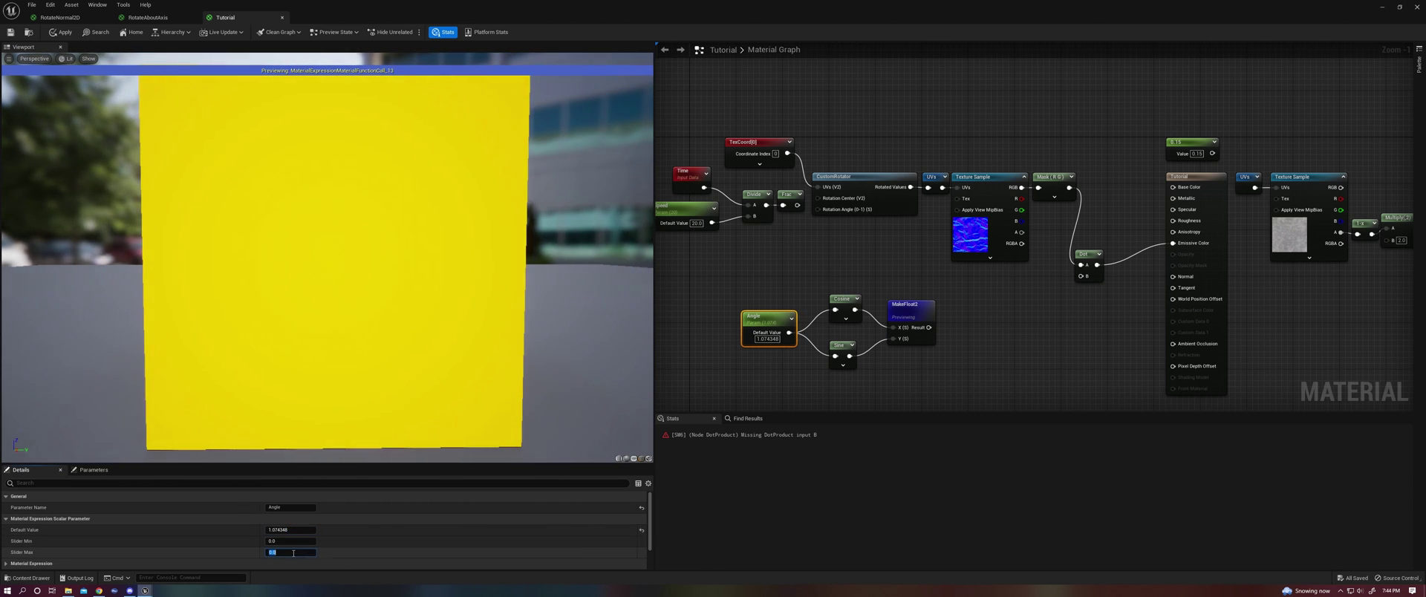
text(1)
key(Return)
click(293, 531)
text(0)
key(Return)
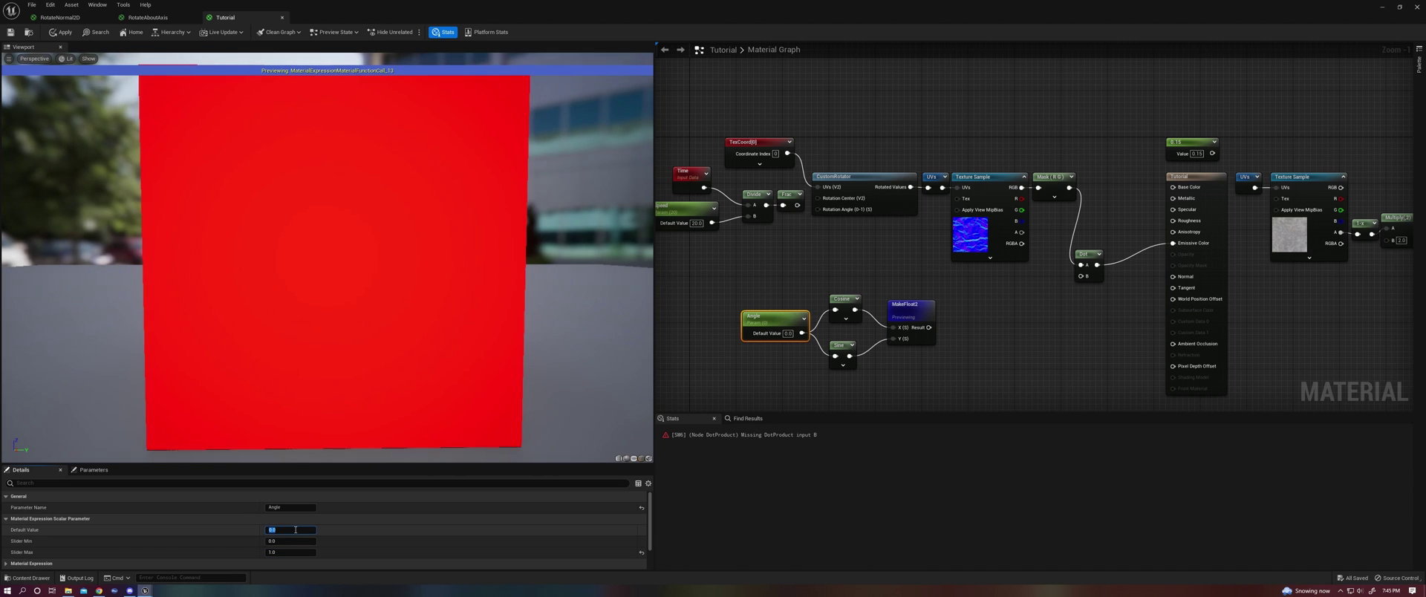
click(745, 354)
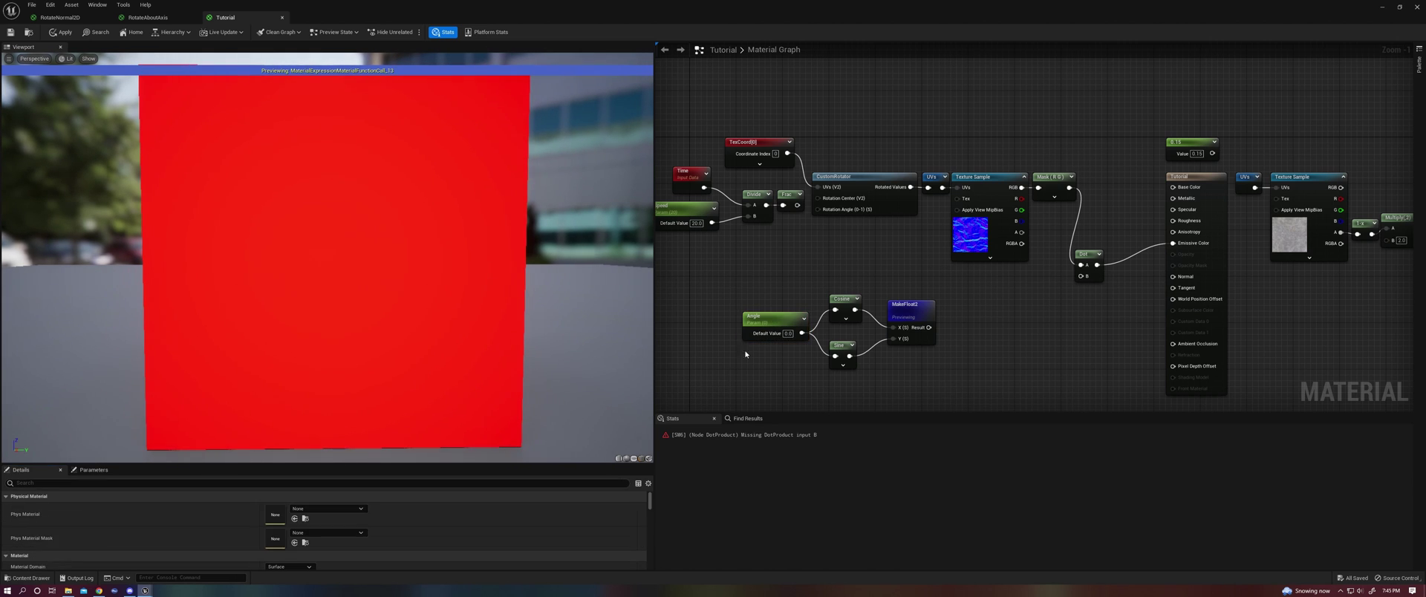
Insert a reroute node on the Angle parameter's output ahead of the Cosine and Sine nodes.
drag(775, 319, 801, 333)
double_click(793, 329)
click(970, 354)
Connect the MakeFloat2 result to the Dot node's B input and stop previewing MakeFloat2.
drag(928, 327, 1081, 277)
right_click(906, 310)
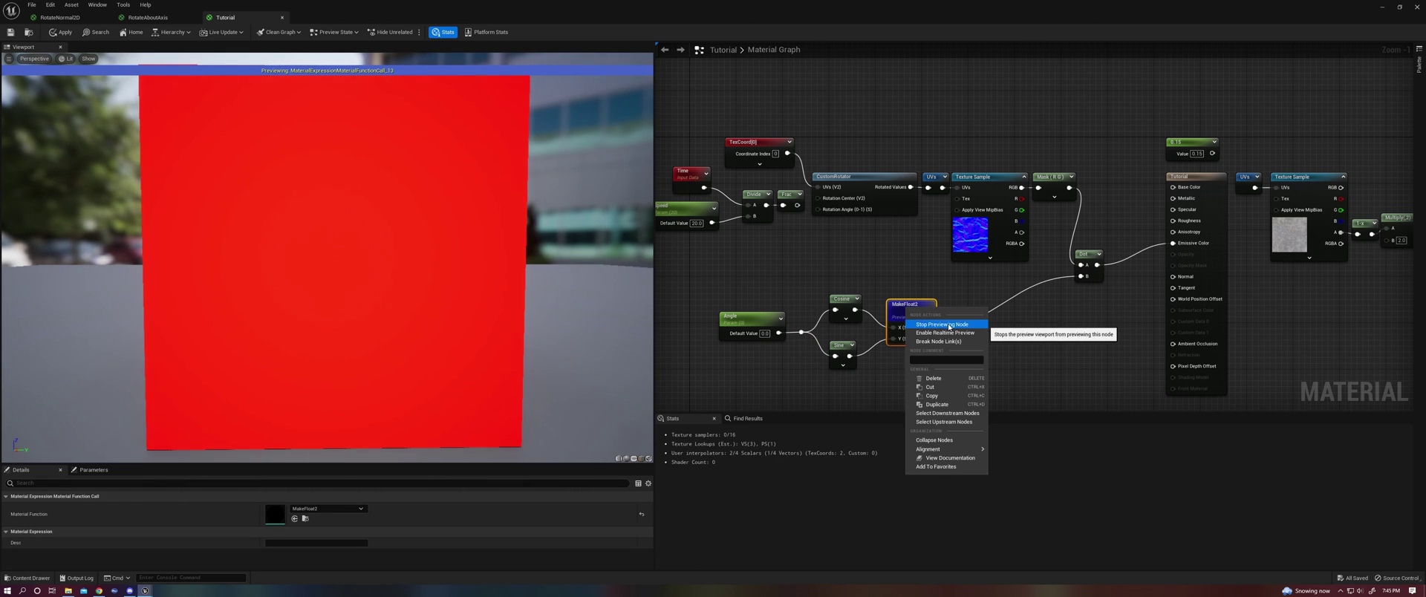
click(945, 327)
Vary the Angle parameter's default value to about 0.816 to test the change in light direction.
click(761, 326)
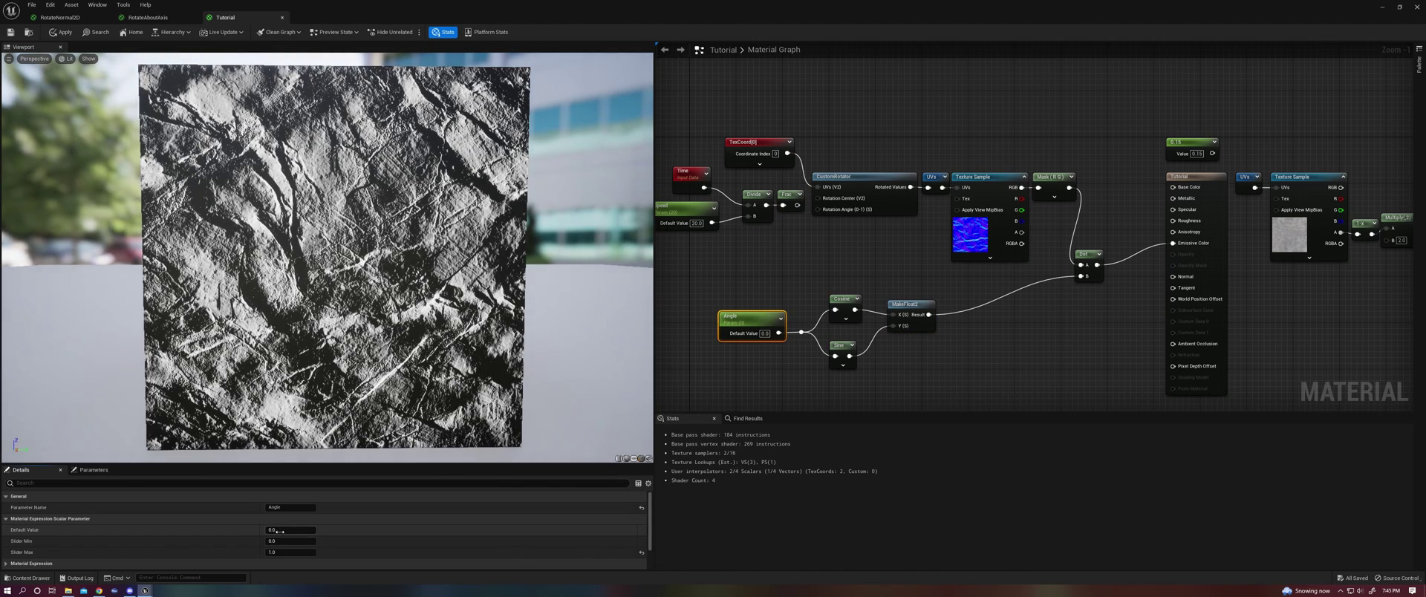
mouse_move(271, 530)
mouse_down()
mouse_move(297, 530)
mouse_move(284, 530)
mouse_up()
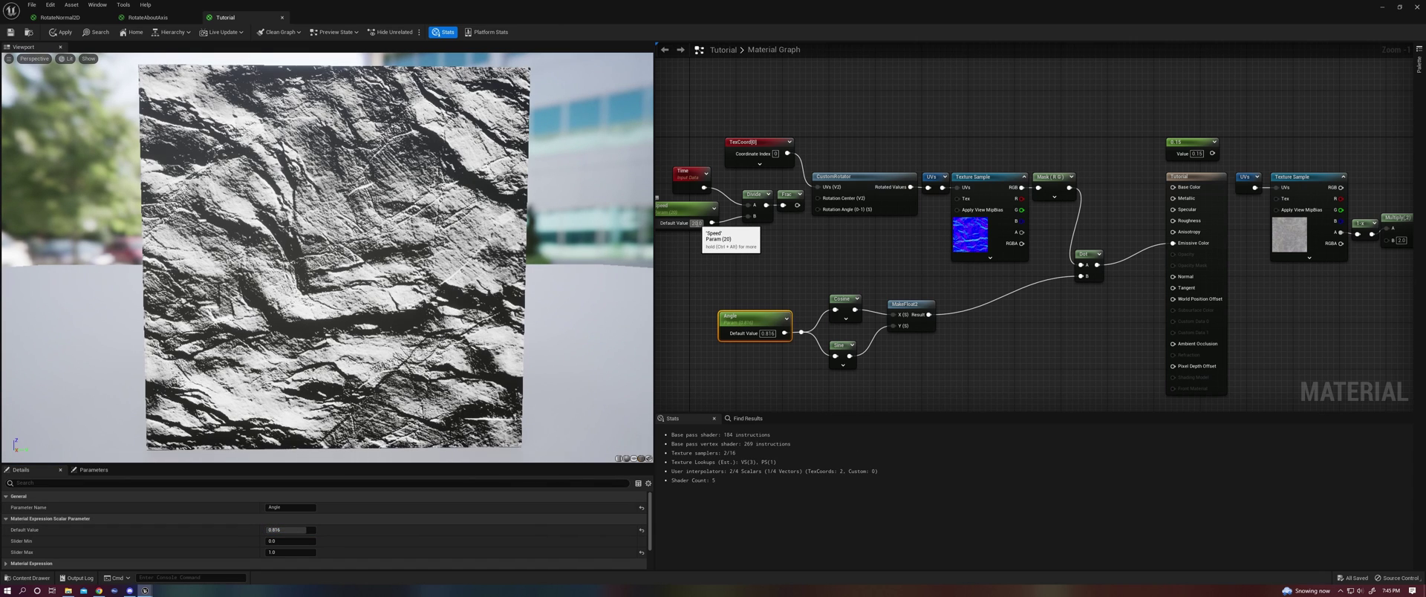
Set the Speed parameter to 10 and feed the Frac output into the reroute node in place of Angle.
text(10)
key(Return)
drag(797, 204, 800, 332)
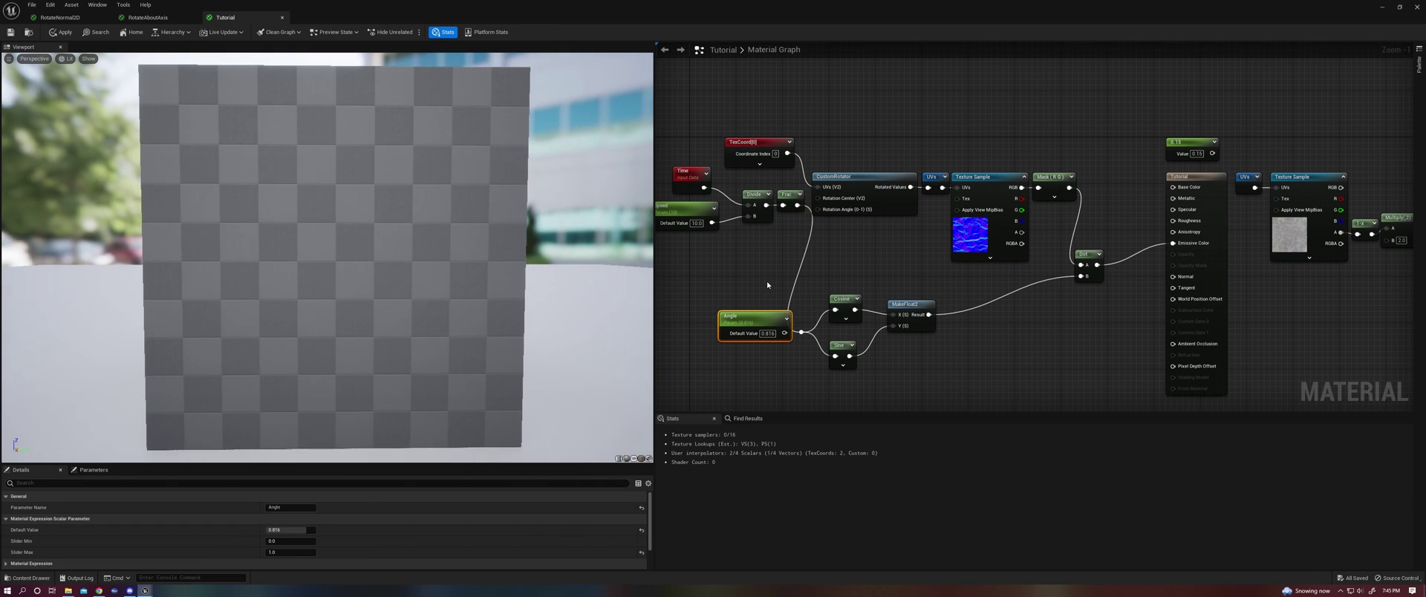
click(766, 281)
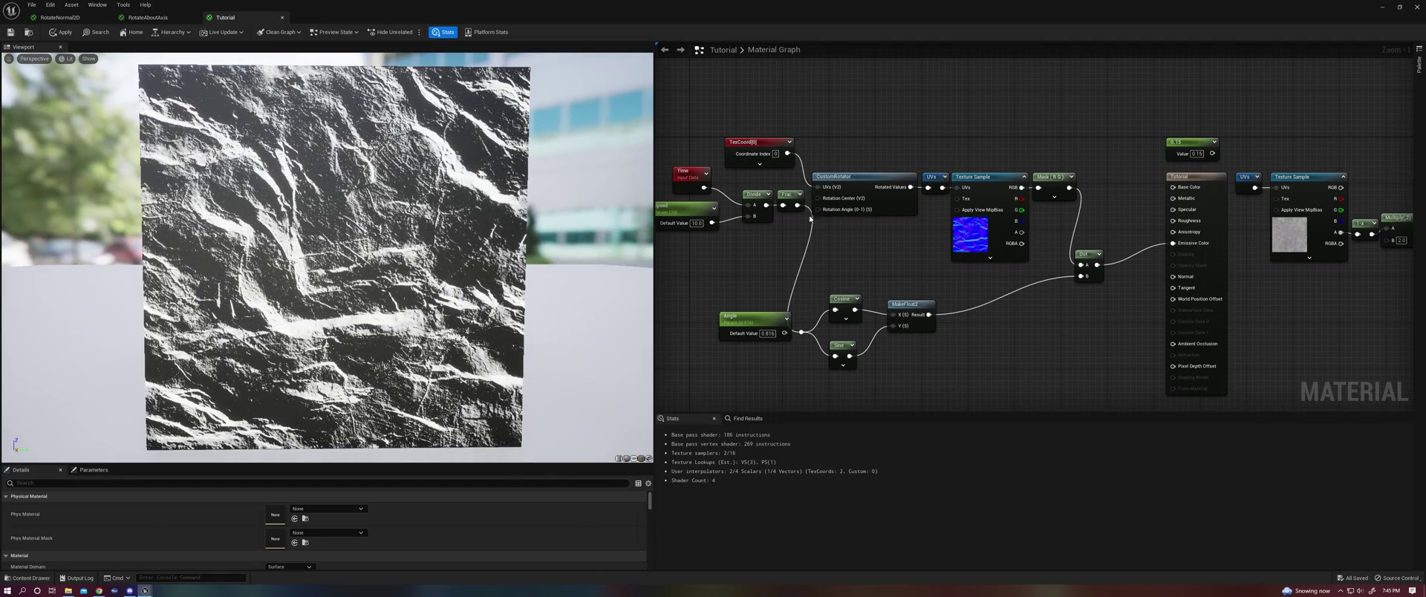
Reconnect the Angle parameter to the reroute node and set its default value to 0.
drag(785, 333, 801, 332)
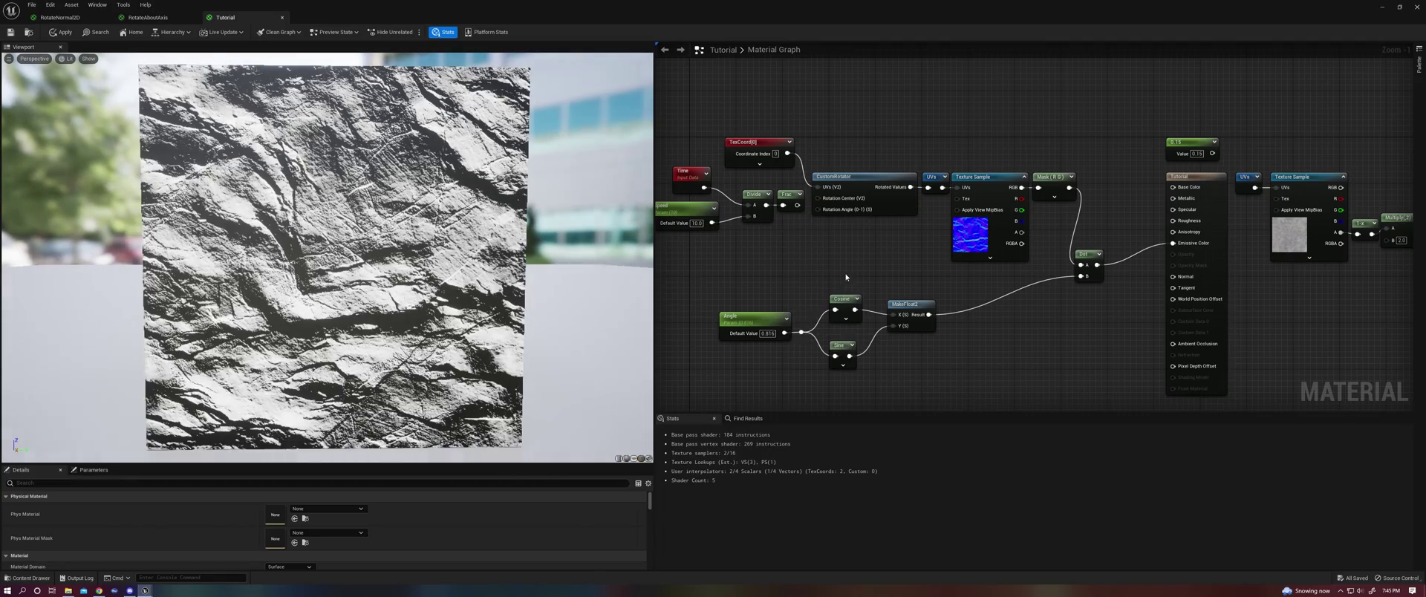
click(768, 334)
text(0)
key(Return)
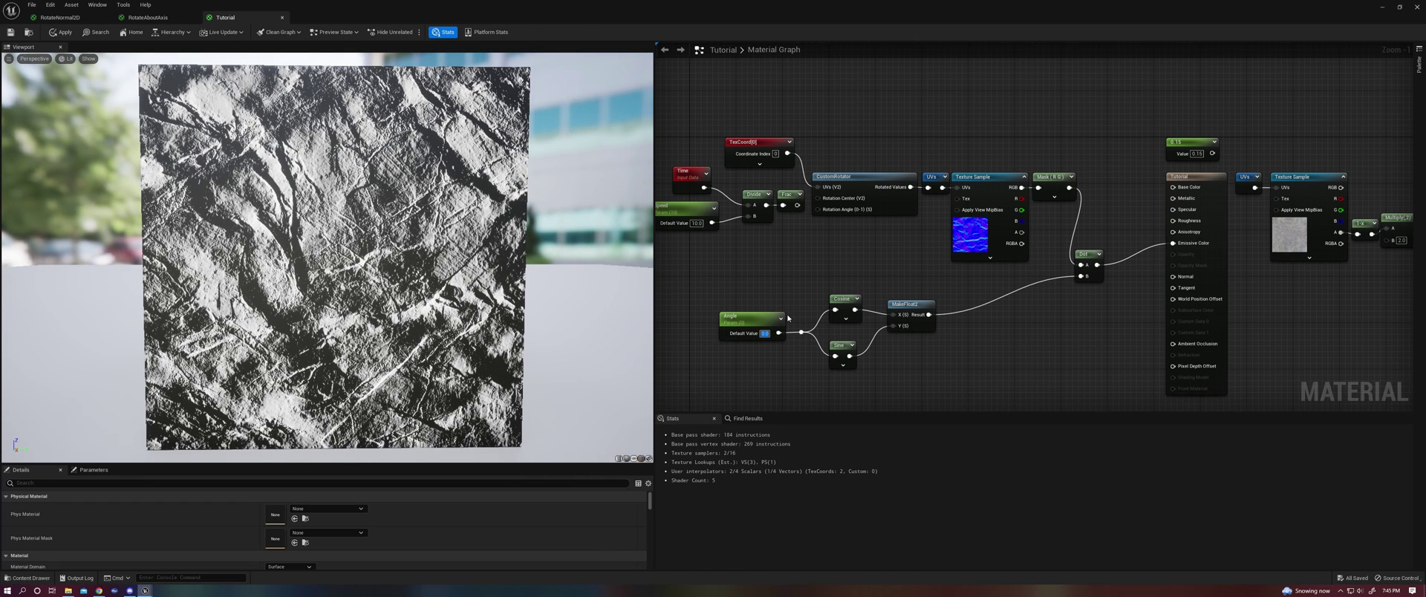
Reposition the Angle parameter, its reroute node and the MakeFloat2 node to tidy the layout.
drag(754, 314, 744, 309)
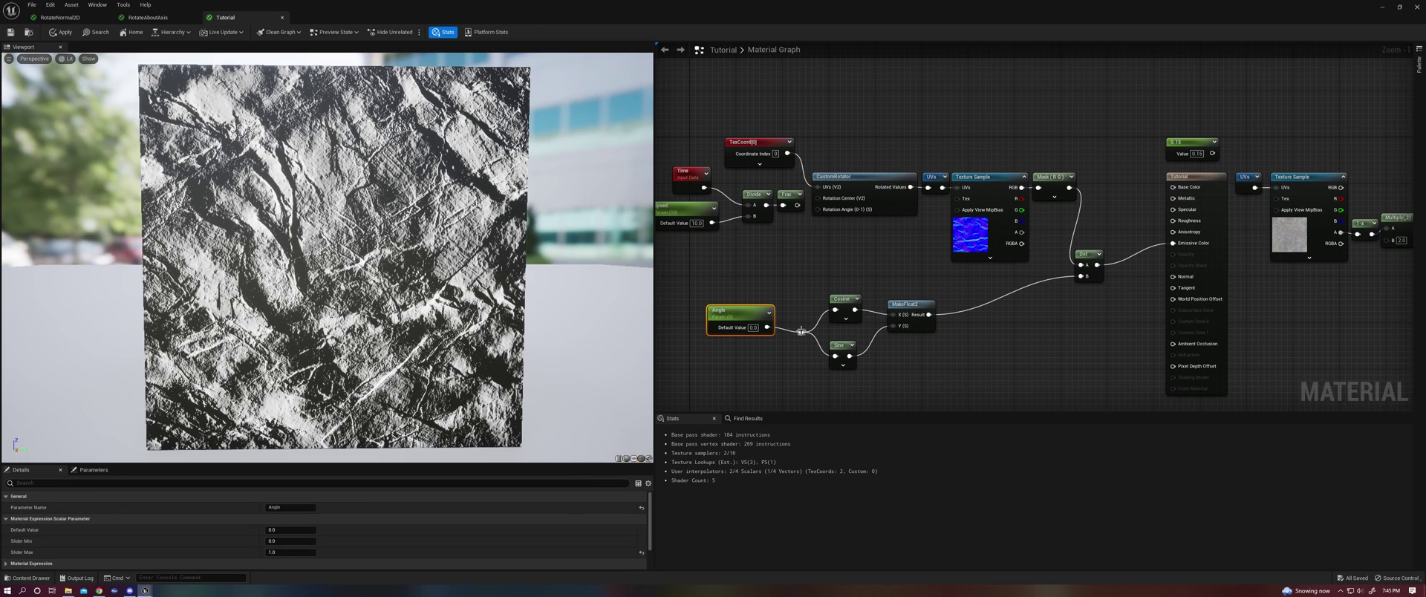
double_click(803, 334)
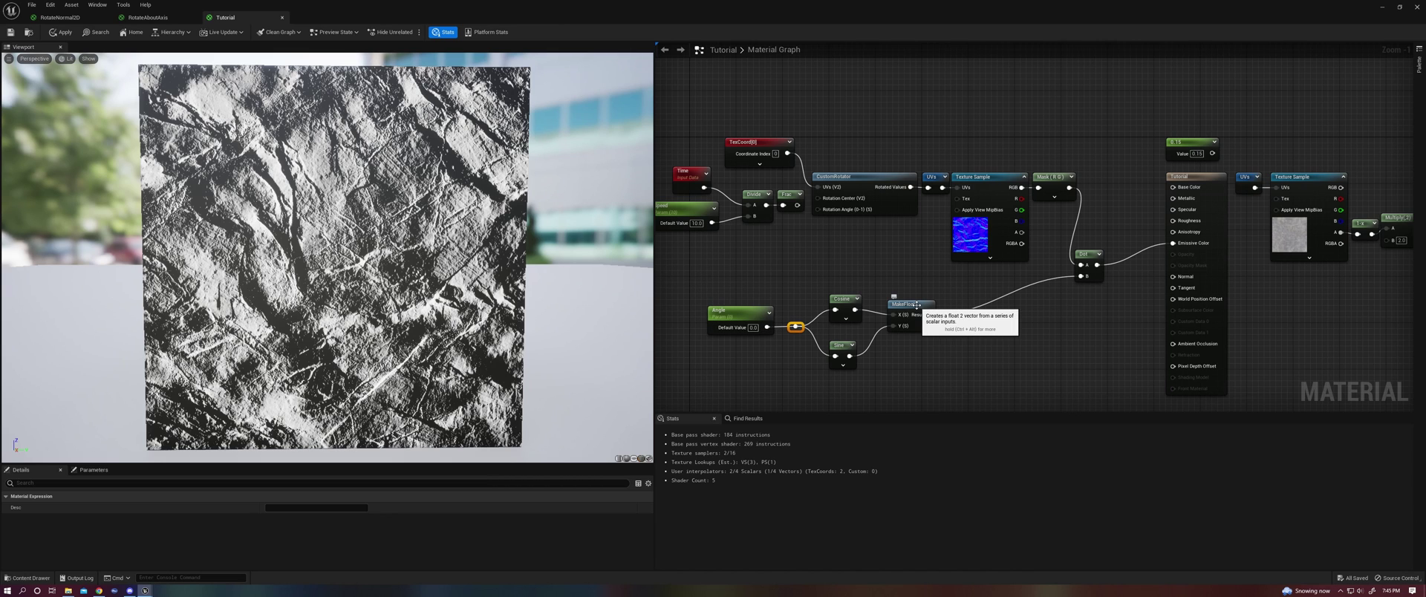
drag(907, 304, 895, 317)
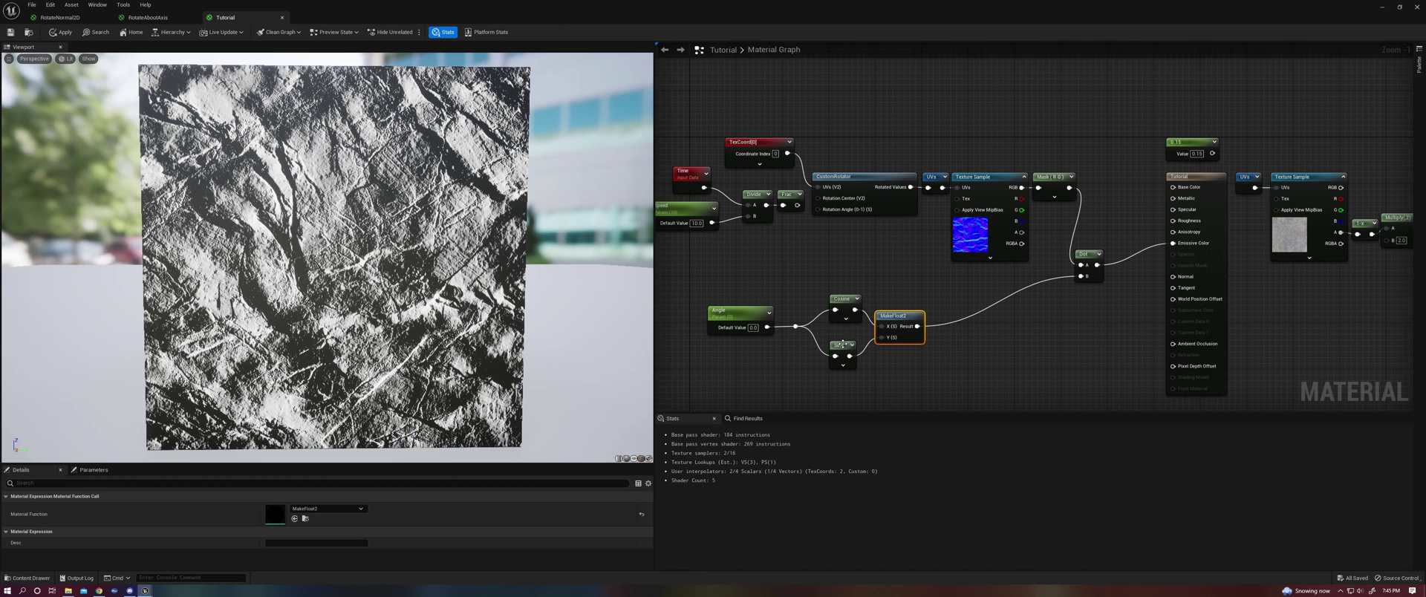
Add a three-component constant vector with X set to 1 and connect it to the Dot node's B input.
click(986, 323)
drag(1060, 341, 1080, 277)
click(1011, 349)
text(1)
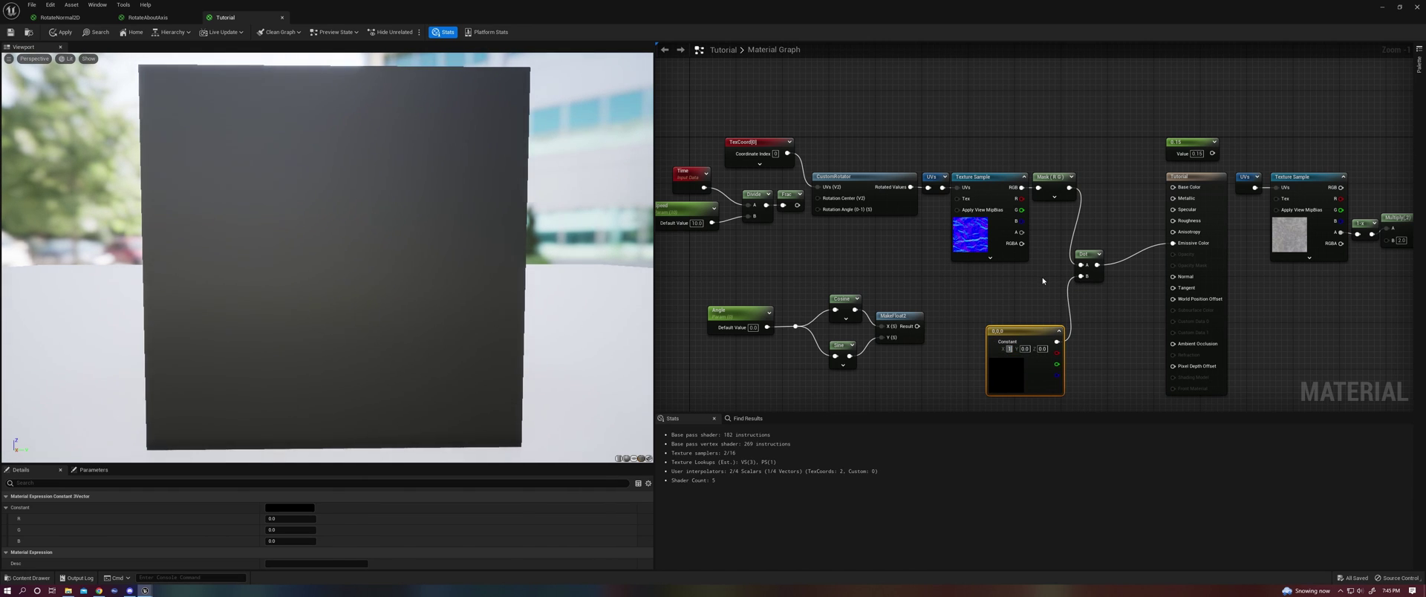
click(1043, 279)
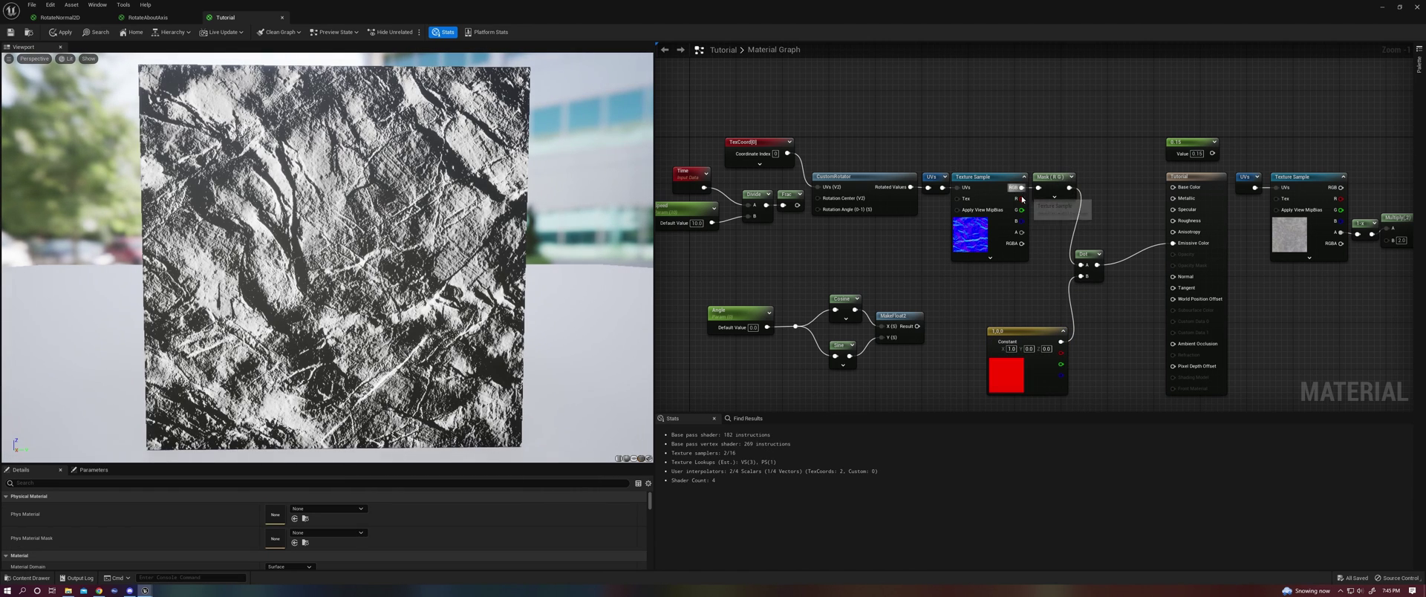
Feed the normal texture's red channel into Emissive Color for comparison, and reconnect the Dot output.
drag(1022, 199, 1173, 243)
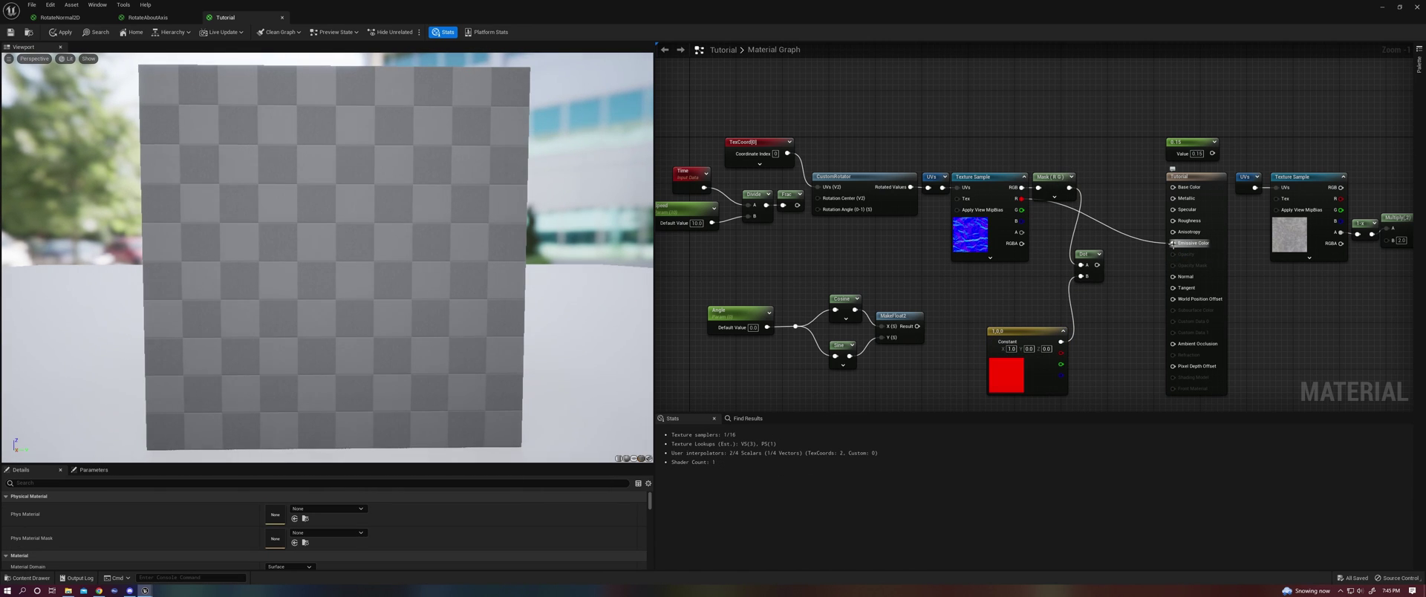
drag(1097, 265, 1173, 242)
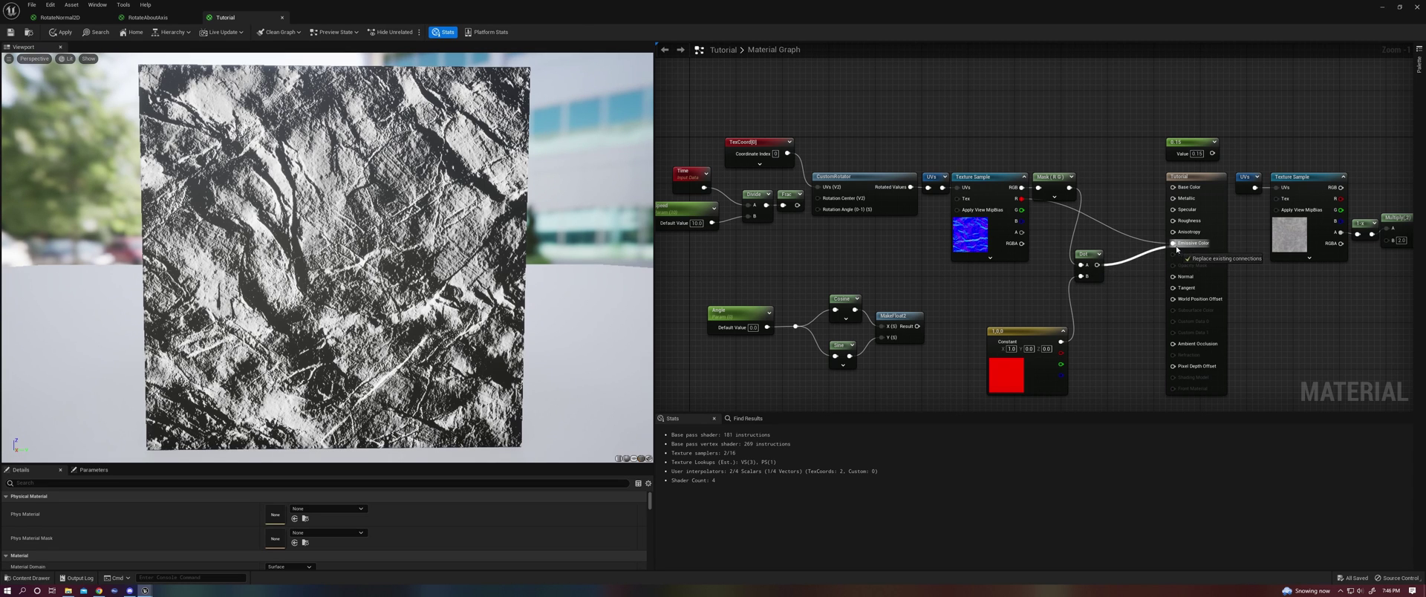
Delete the constant vector and reconnect the MakeFloat2 result to the Dot node's B input.
click(1032, 332)
key(Delete)
drag(917, 326, 1081, 276)
Move the Angle-to-MakeFloat2 node group up closer to the main chain and adjust the Angle and Sine node spacing.
drag(748, 276, 924, 362)
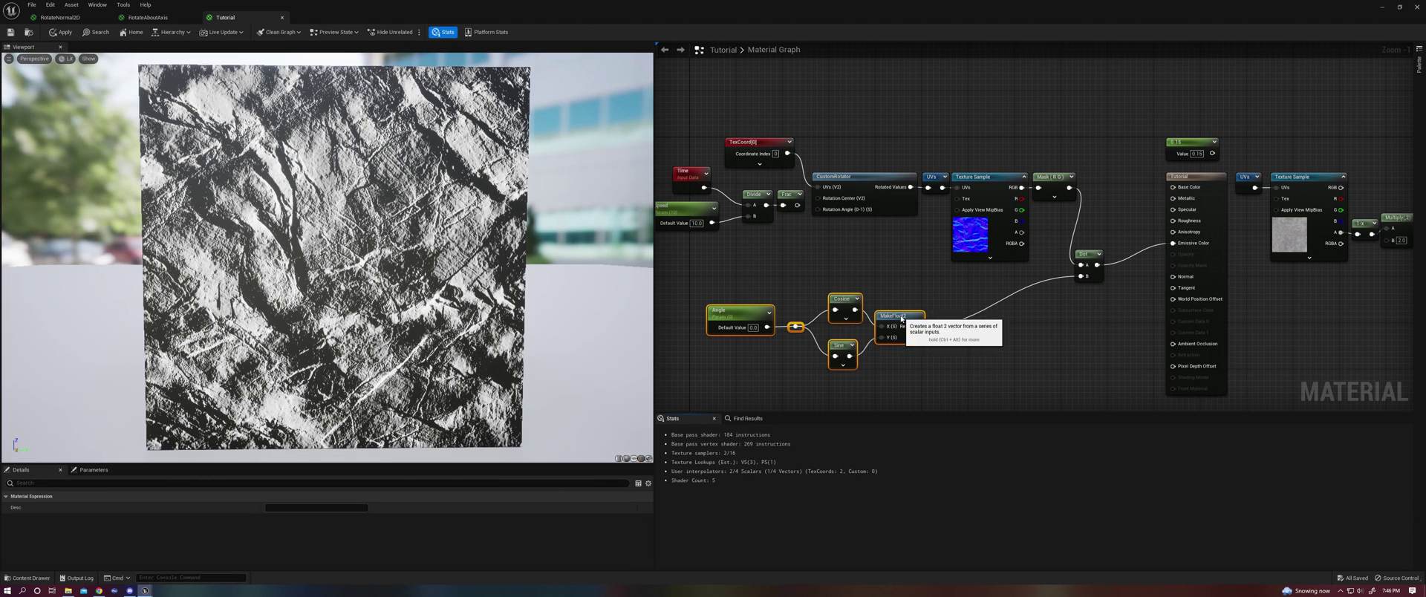
drag(900, 316, 920, 271)
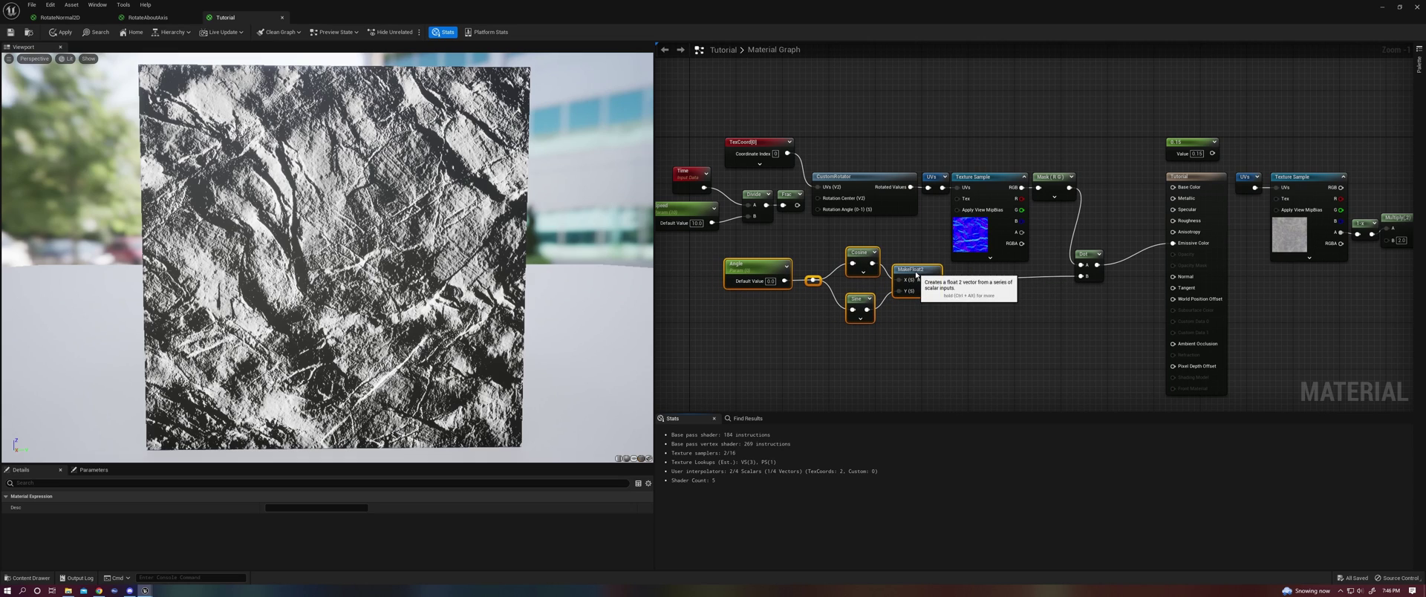
click(929, 301)
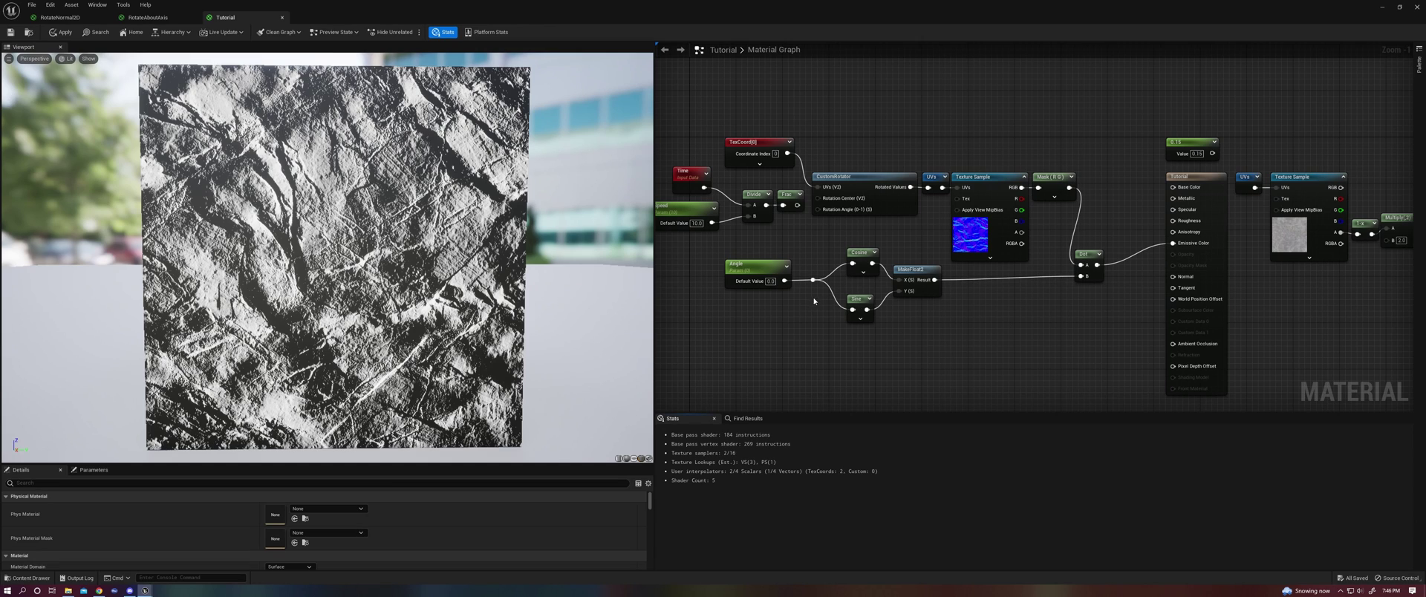
drag(765, 269, 752, 269)
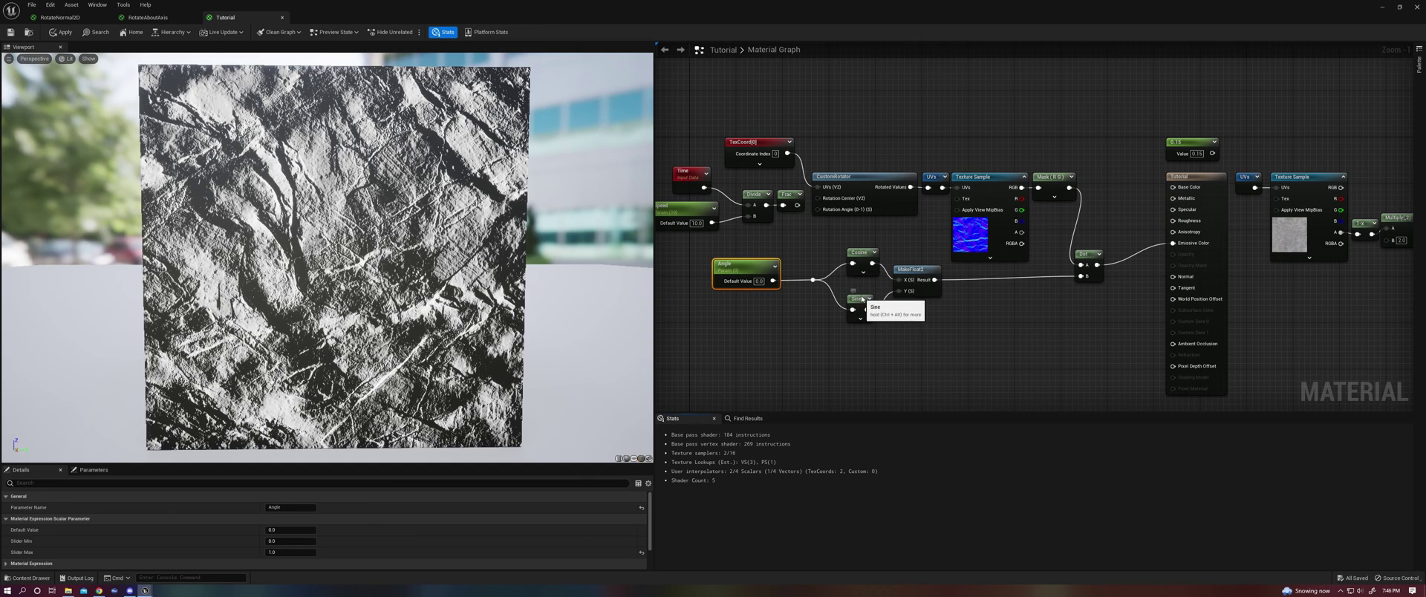
drag(867, 305, 867, 293)
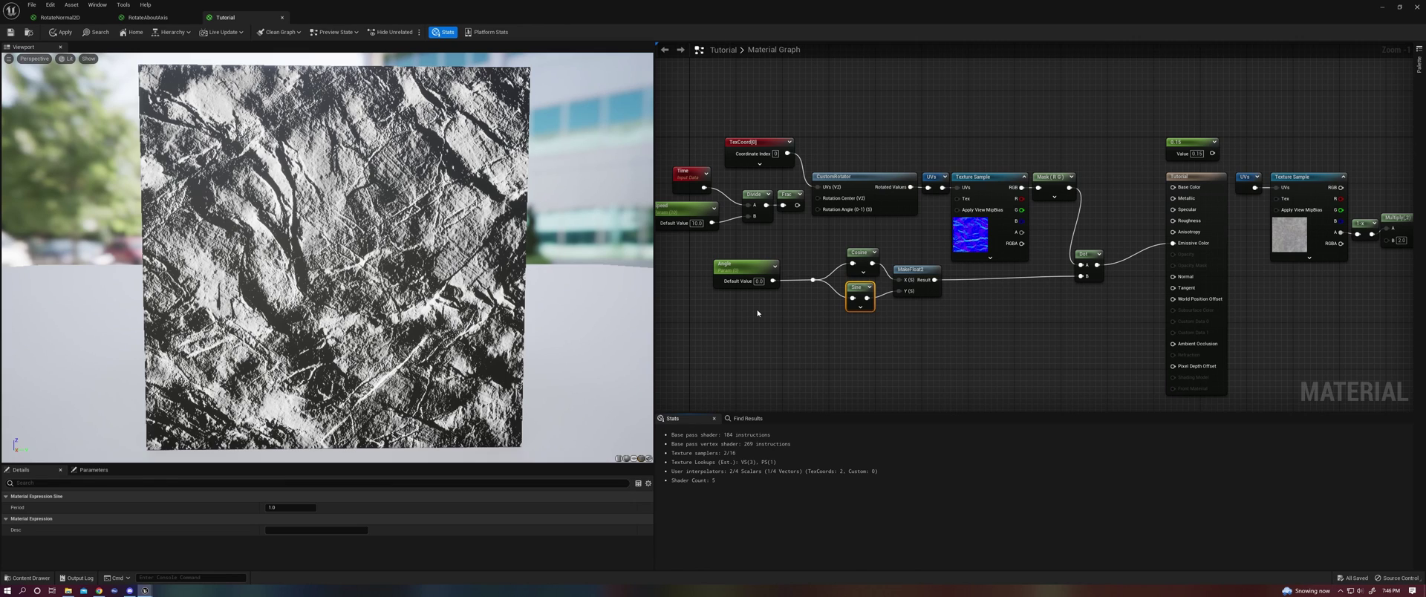
click(858, 342)
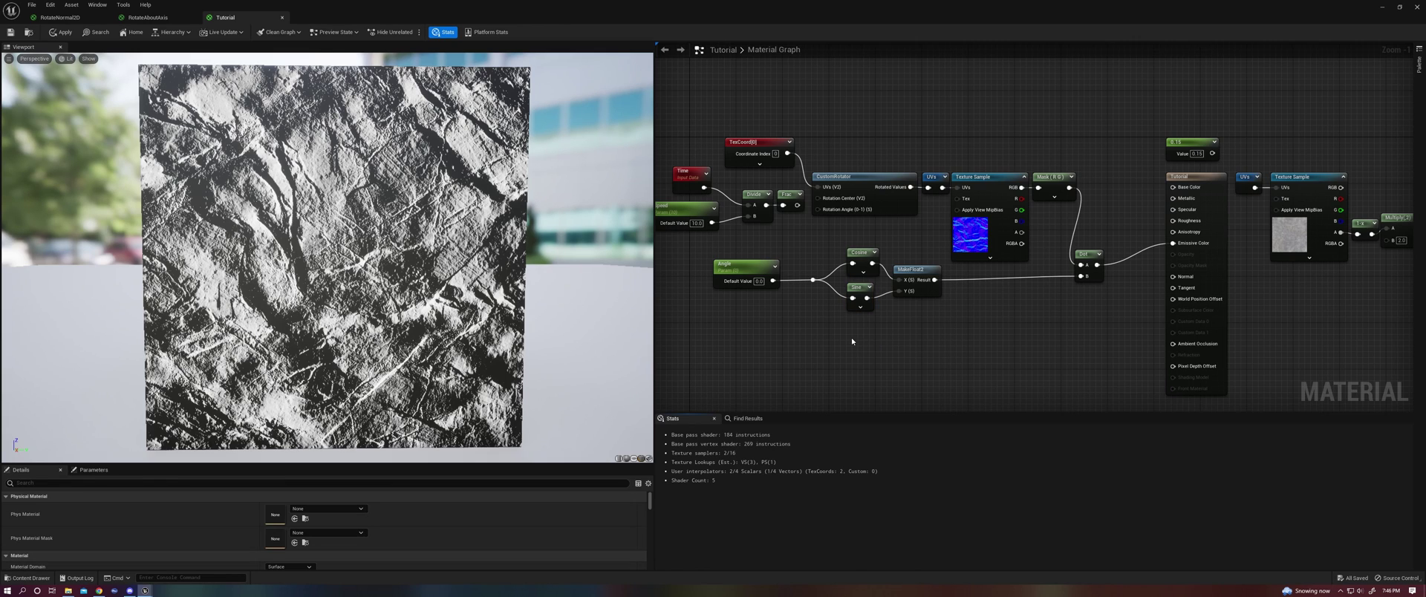
Create an Add node below the Angle group with B set to 0.25 and connect the Angle reroute to A.
click(853, 338)
click(878, 360)
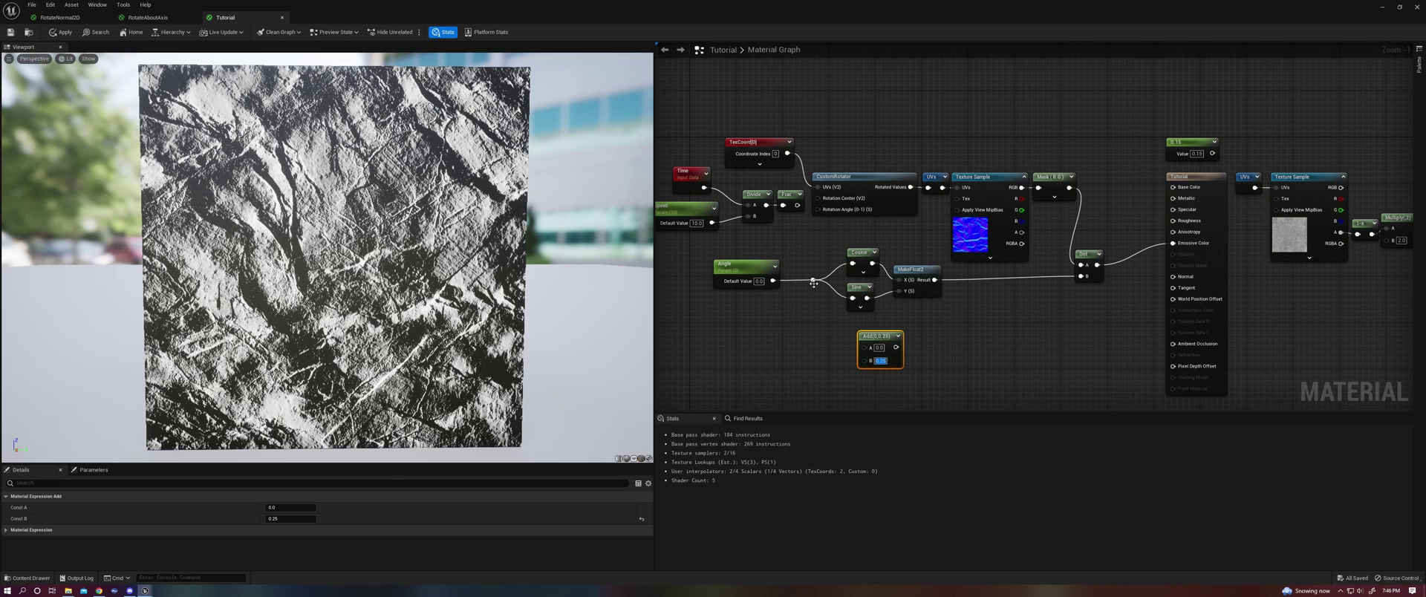
drag(813, 282, 827, 333)
Duplicate the Cosine, Sine and MakeFloat2 nodes and place the copies beside the Add node.
drag(857, 236, 939, 304)
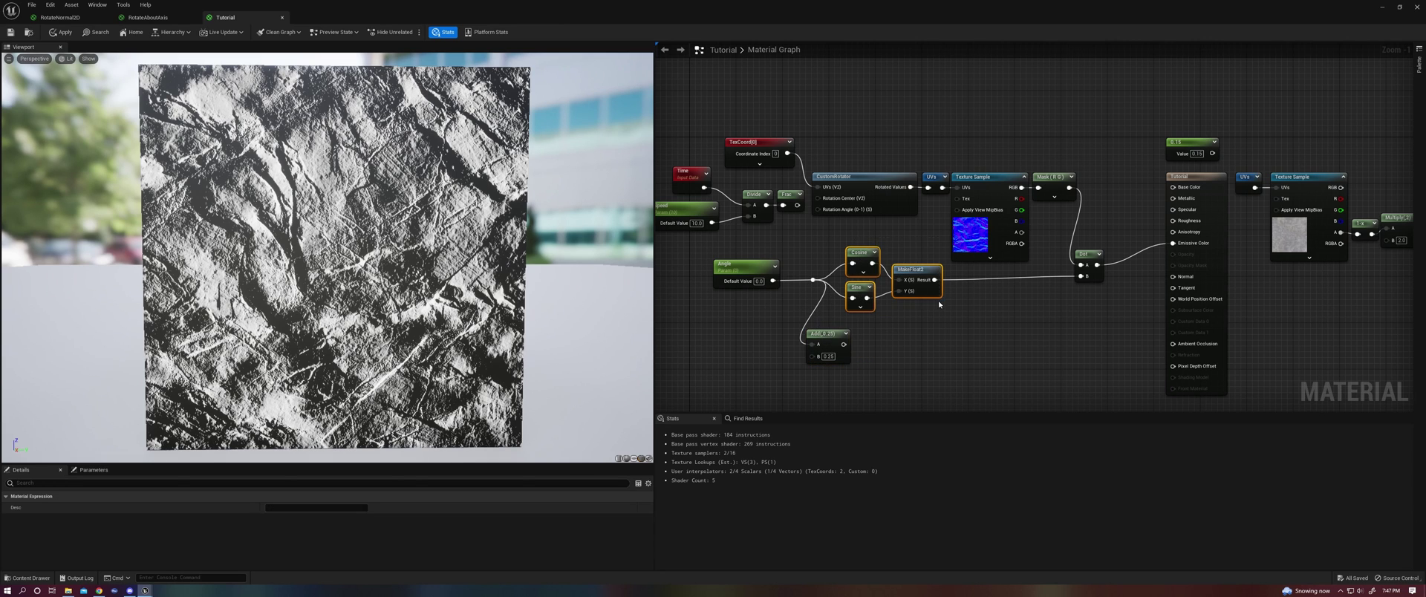
key(ctrl+d)
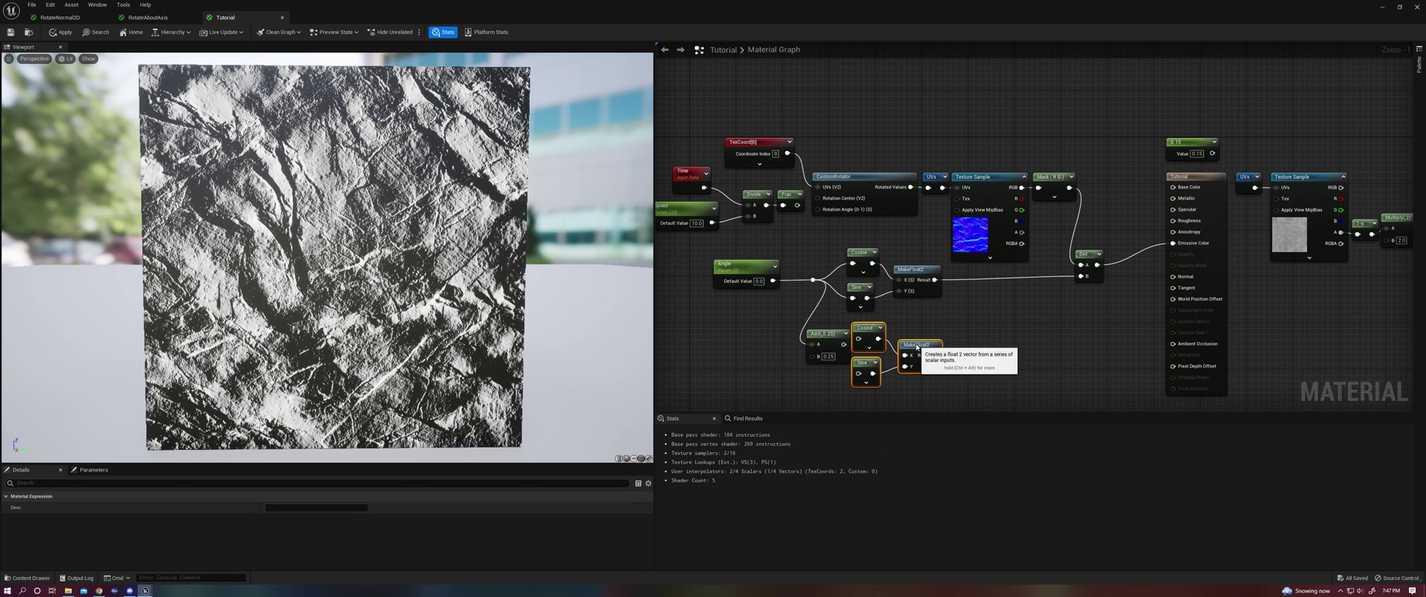
Feed the Add result into the copied Cosine and Sine nodes, tidy their layout, and connect the copied MakeFloat2 to the Dot's B input.
mouse_move(827, 334)
mouse_down()
mouse_move(816, 333)
mouse_move(854, 325)
mouse_move(853, 340)
mouse_up()
drag(832, 344, 855, 363)
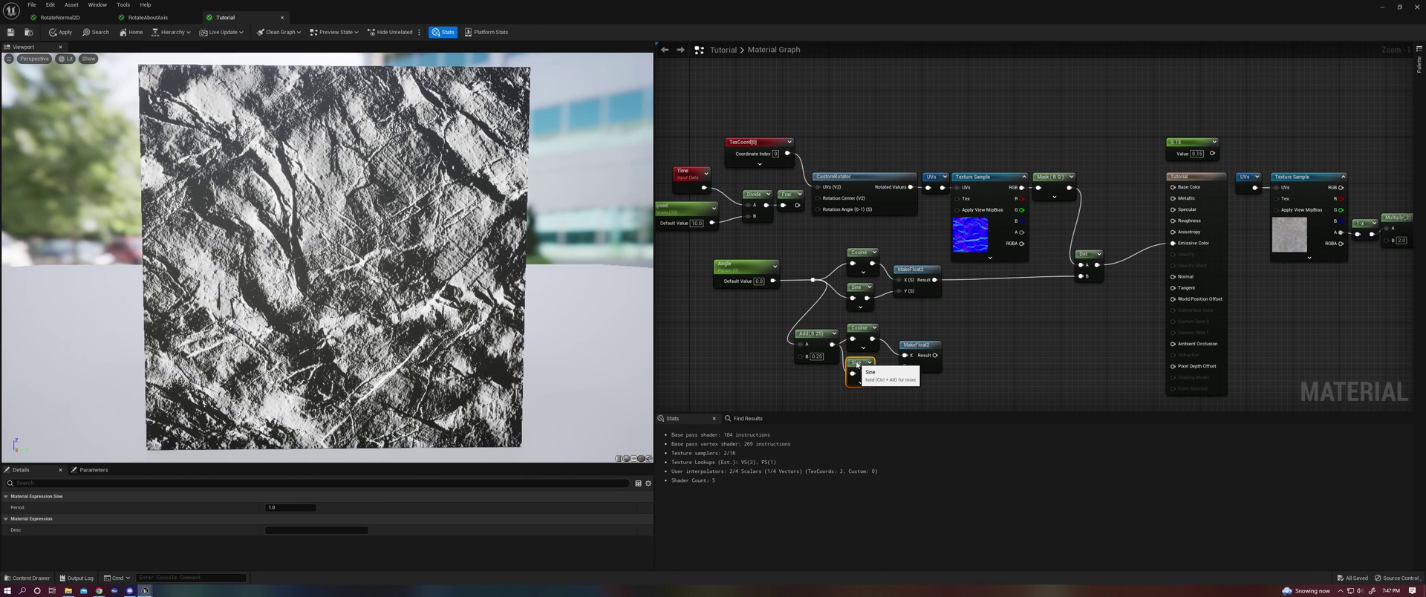
drag(930, 343, 918, 344)
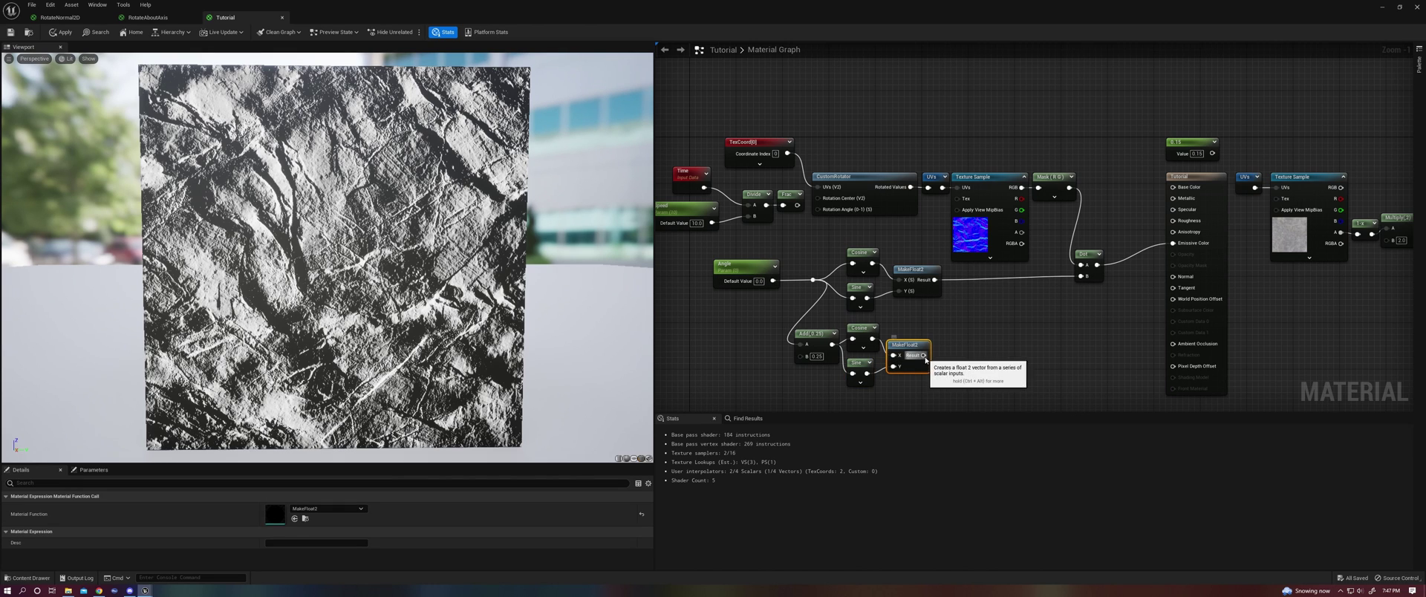
drag(923, 355, 1080, 276)
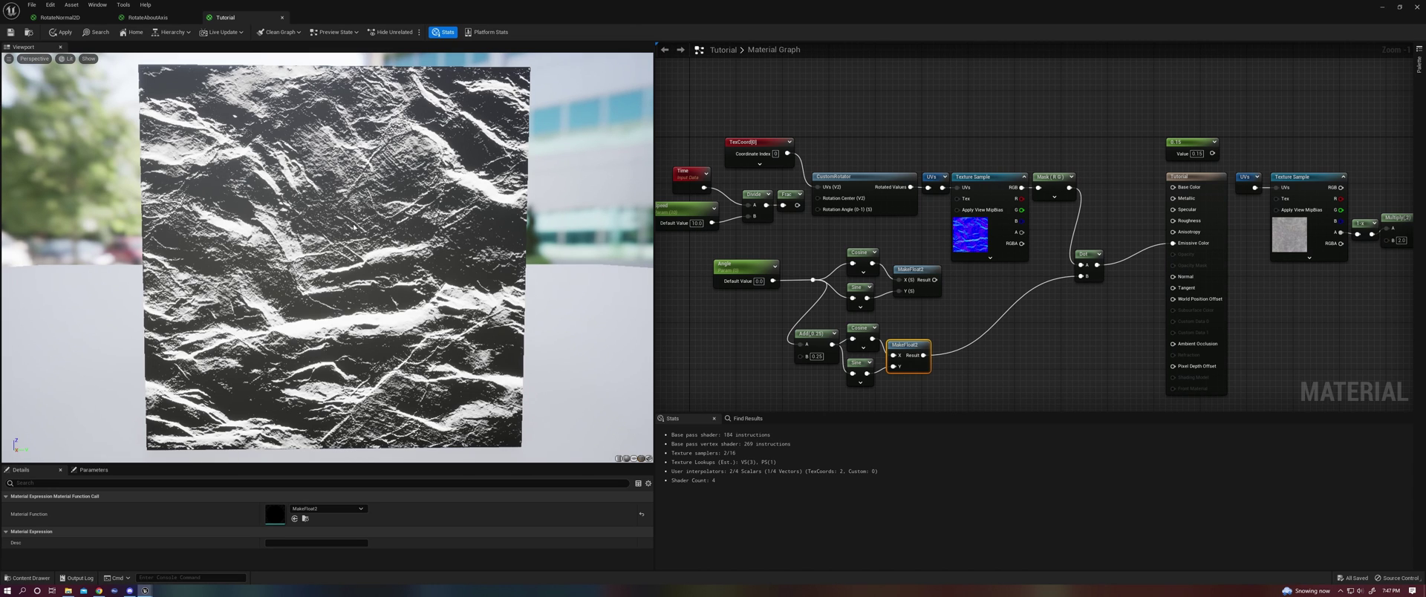
Preview the lower MakeFloat2 node and the upper one to compare the two direction vectors.
right_click(894, 344)
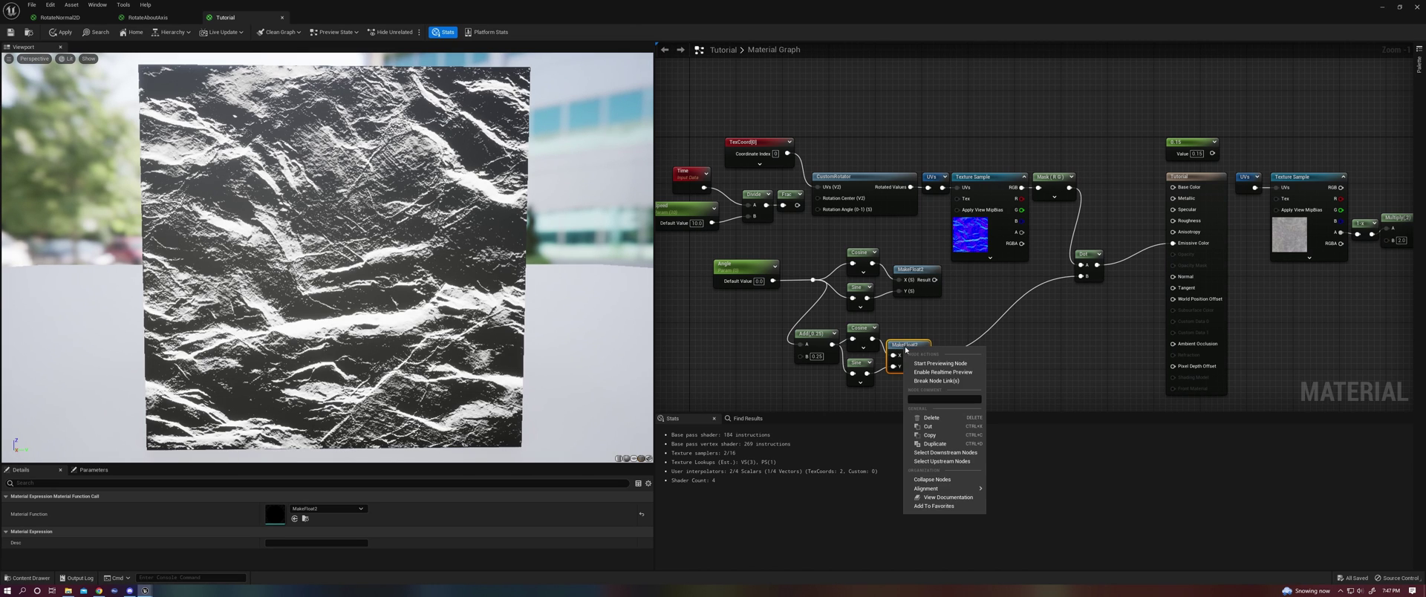
click(913, 364)
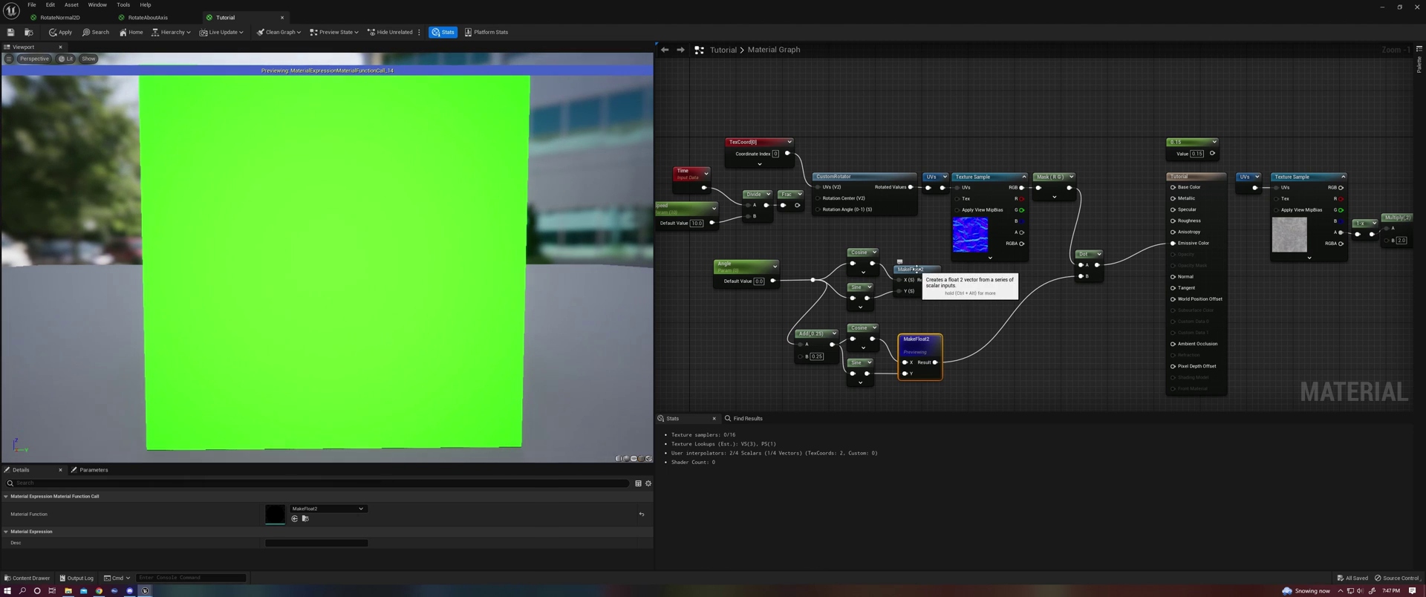
right_click(918, 273)
click(945, 287)
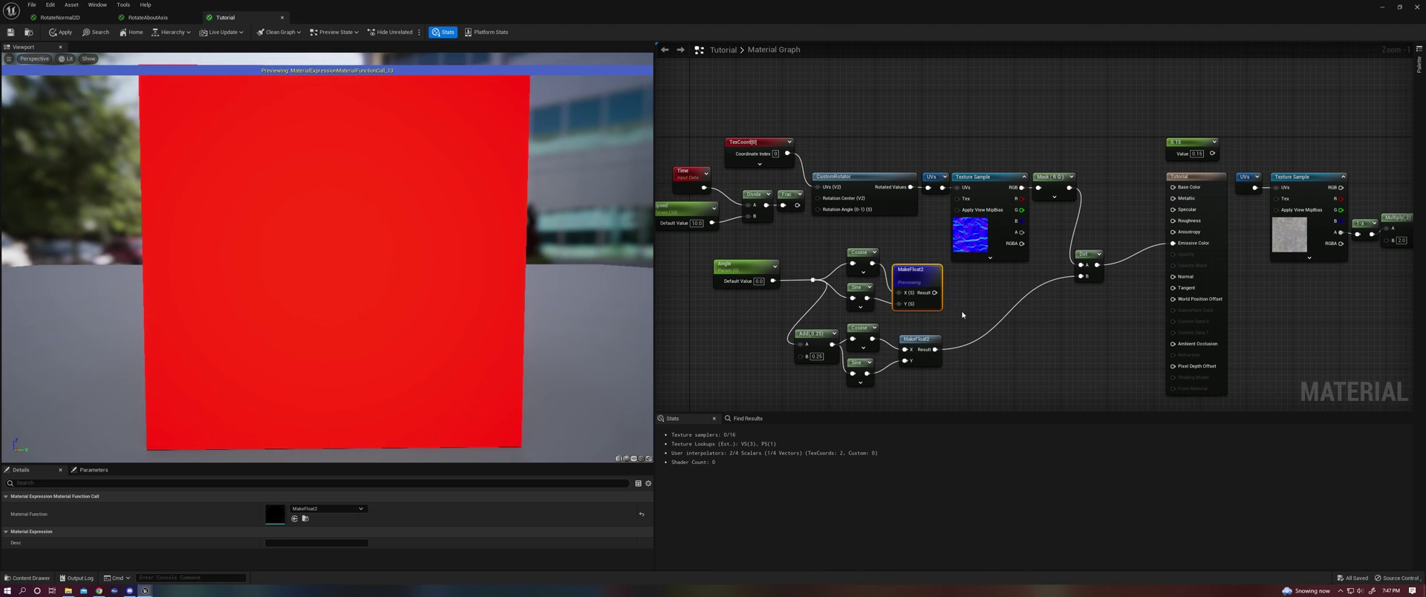
Duplicate the MakeFloat2 node, place the copy below the Dot node, and connect the Dot result to its X input.
key(ctrl+d)
drag(934, 292, 1061, 313)
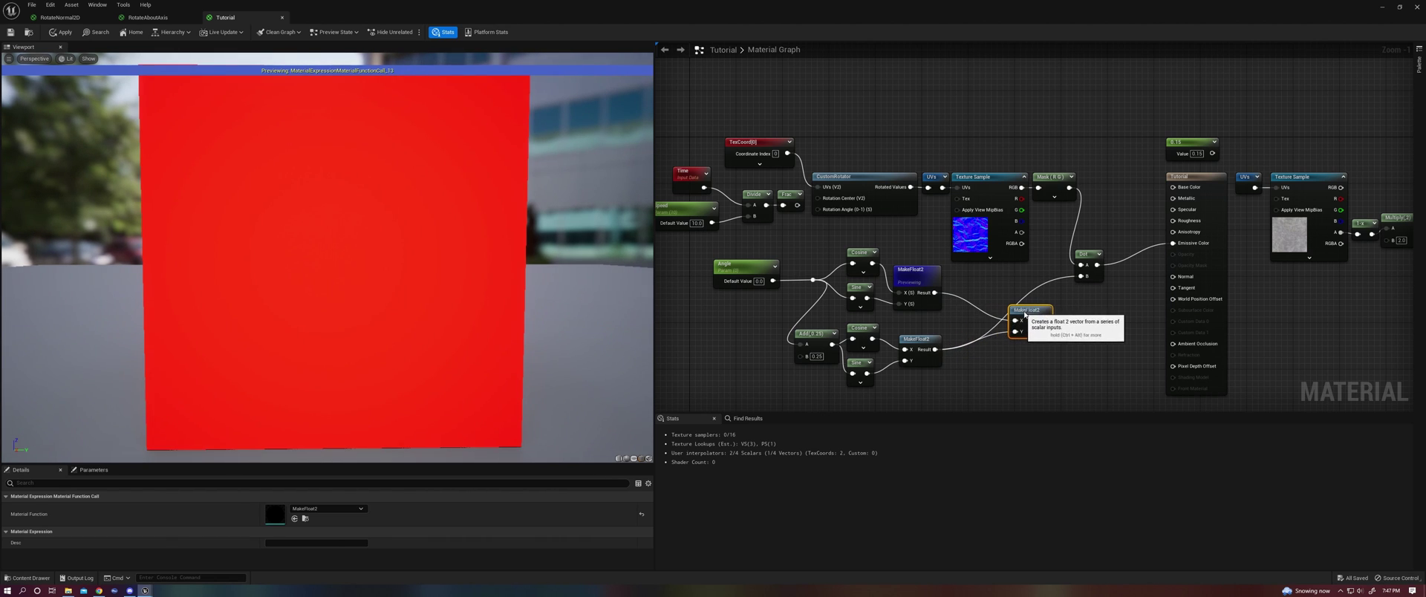
mouse_move(1081, 254)
mouse_down()
mouse_move(1058, 263)
mouse_move(1080, 259)
mouse_up()
drag(1070, 309, 1098, 310)
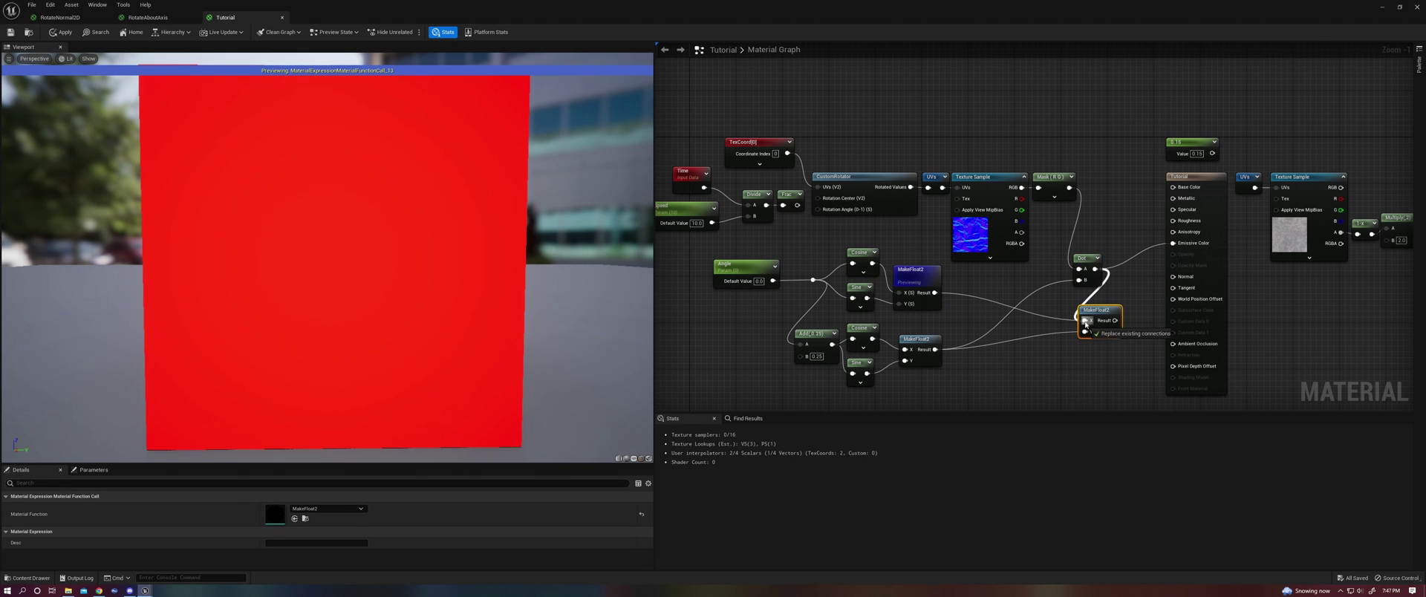
Duplicate the Dot node into the final MakeFloat2's Y input, feeding both Dots the mask and one direction vector each.
drag(1085, 258, 1069, 259)
key(ctrl+d)
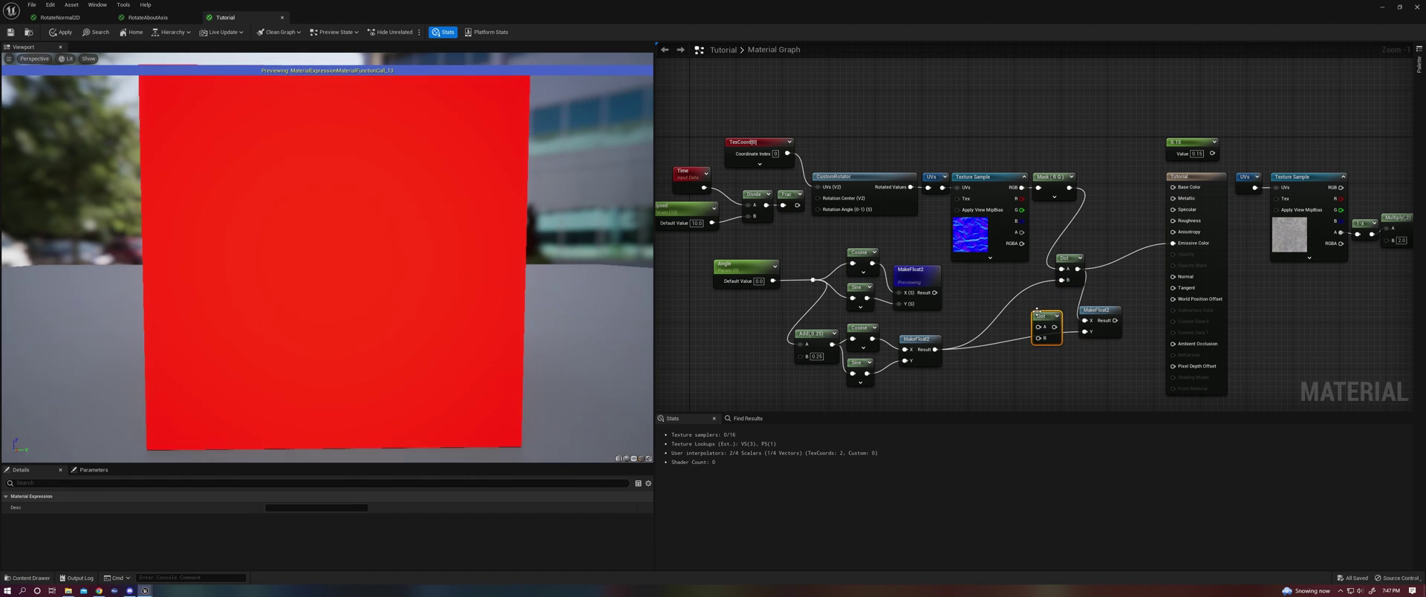
drag(935, 349, 1039, 339)
drag(934, 292, 1061, 280)
drag(1069, 188, 1038, 326)
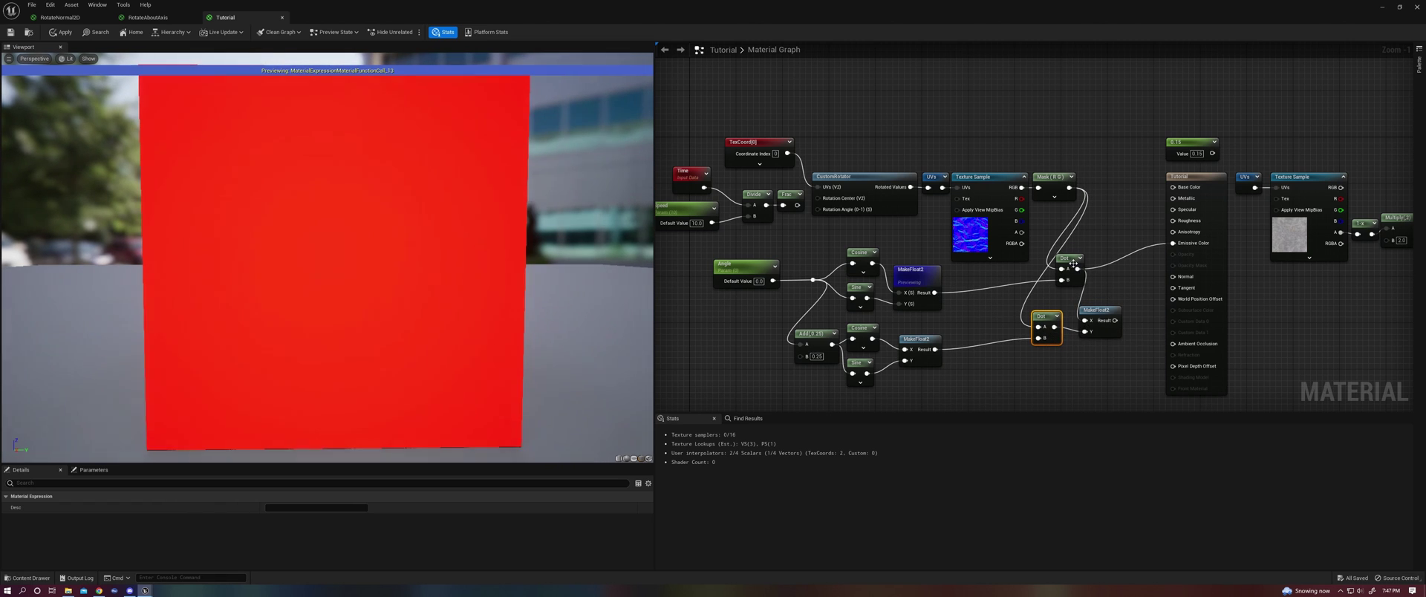
drag(1073, 263, 1044, 329)
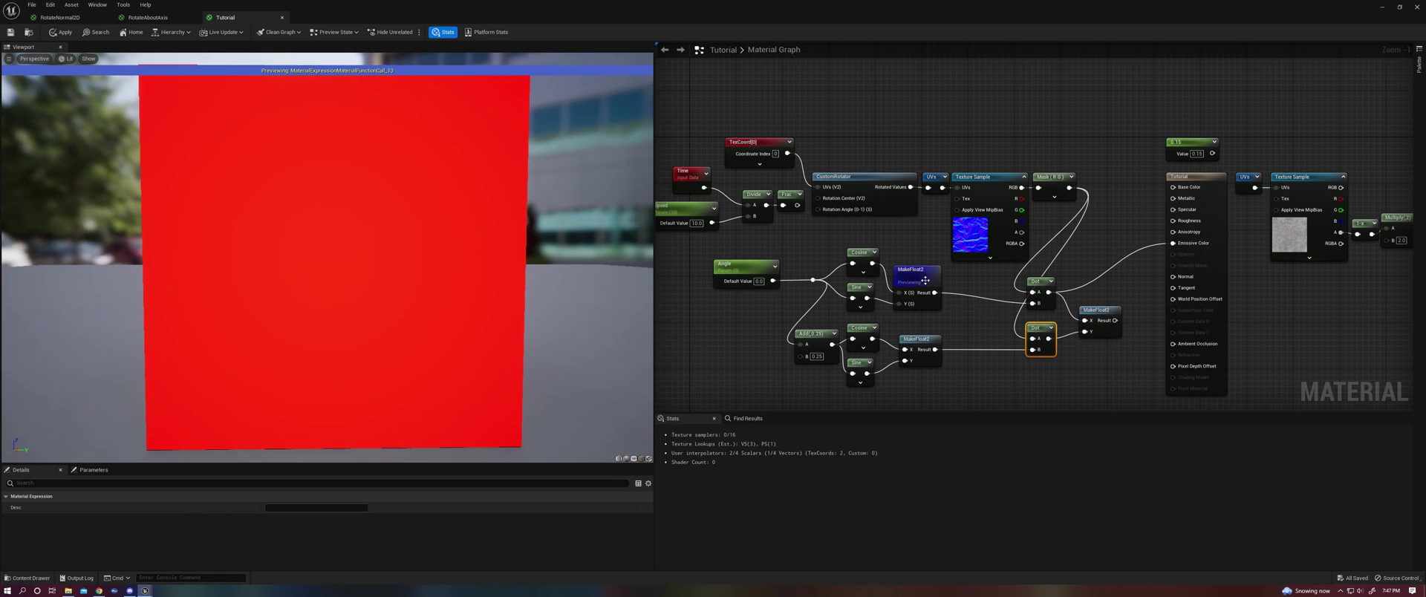
Stop previewing the upper MakeFloat2 node and move the Angle parameter and its reroute farther back, centred between the two branches.
right_click(925, 280)
click(954, 319)
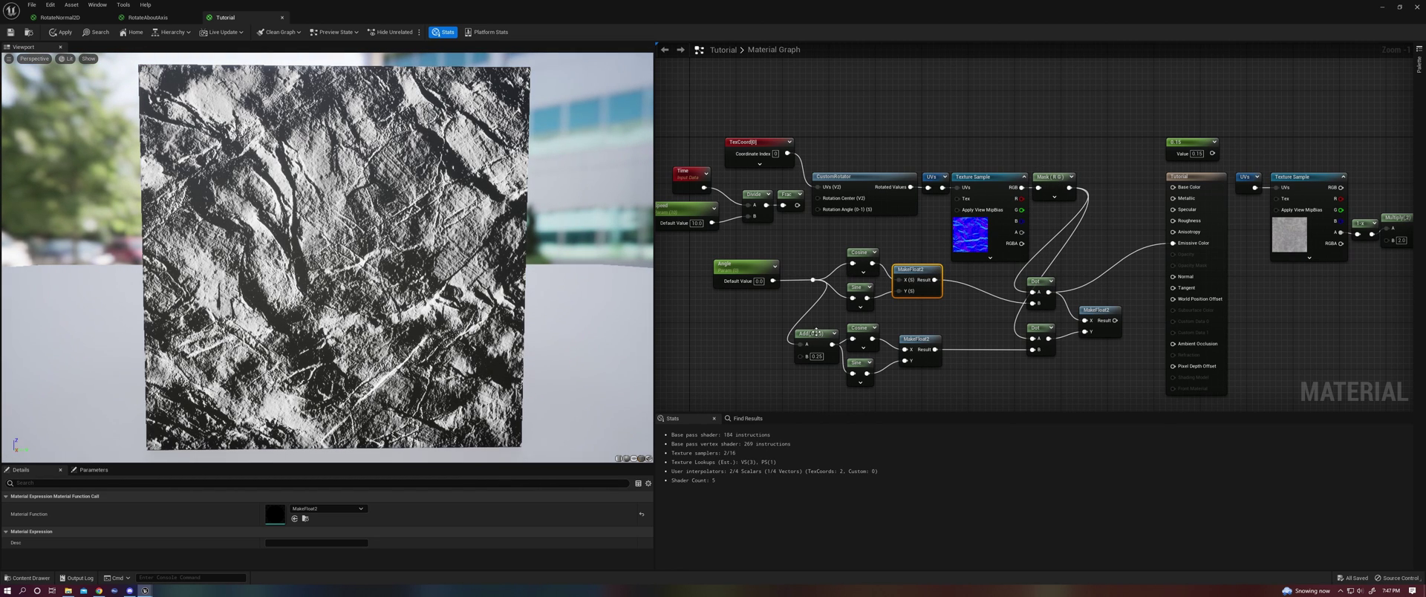
drag(772, 254, 737, 320)
click(877, 312)
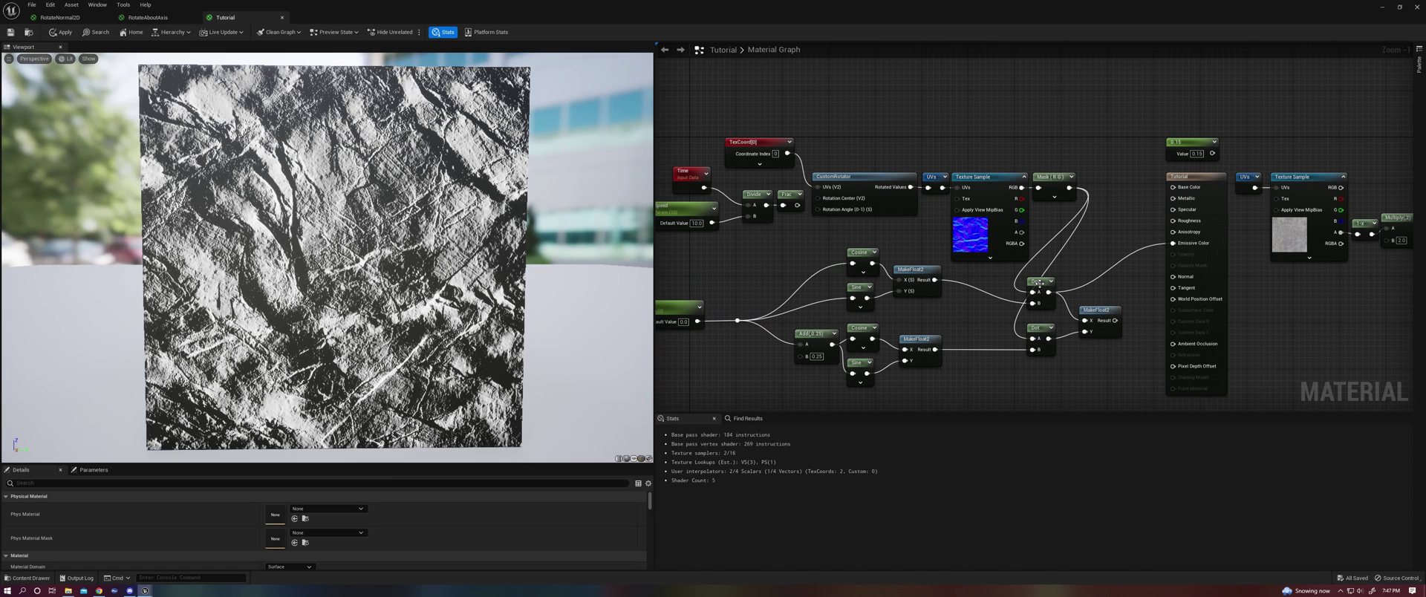
Connect the final MakeFloat2 result to Emissive Color, comparing it there with the unrotated mask output.
right_click(1096, 312)
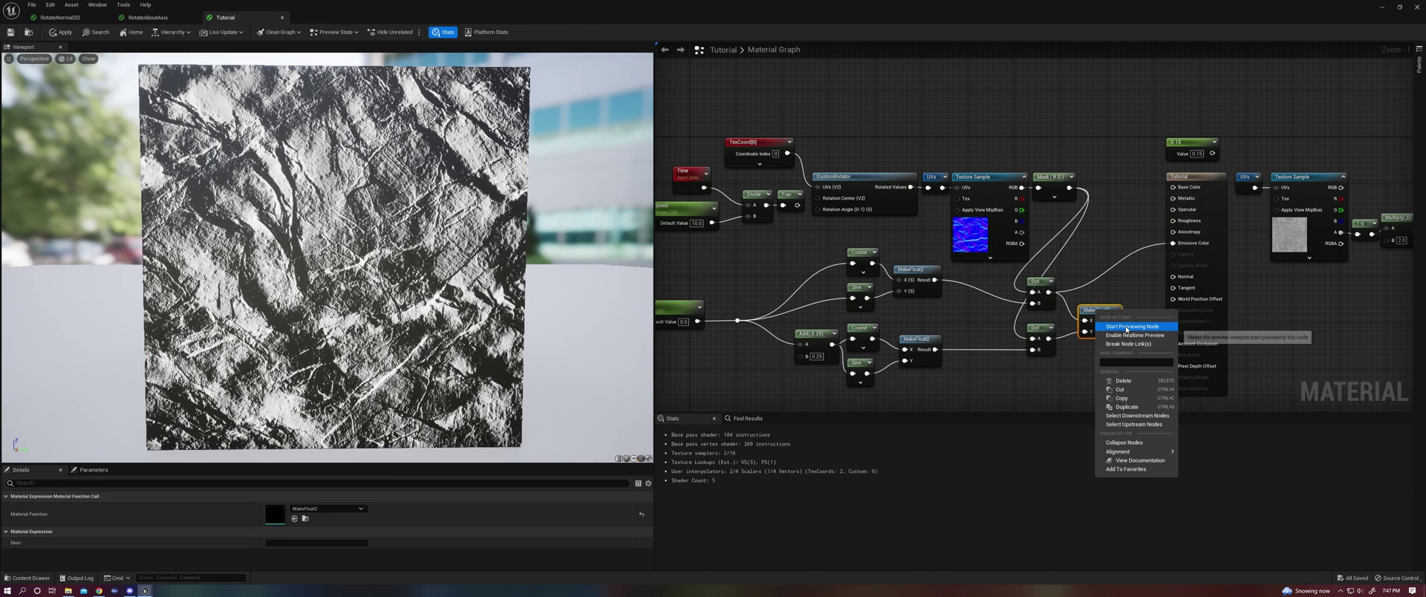
click(1126, 327)
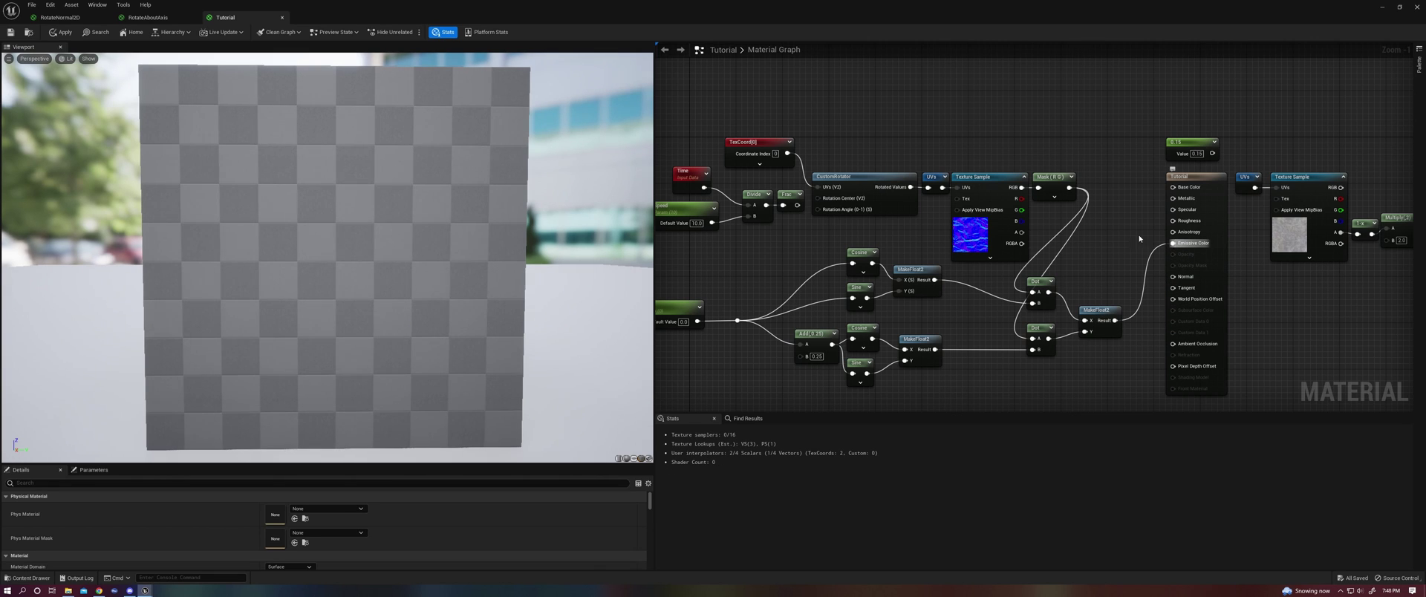
drag(1082, 212, 1173, 243)
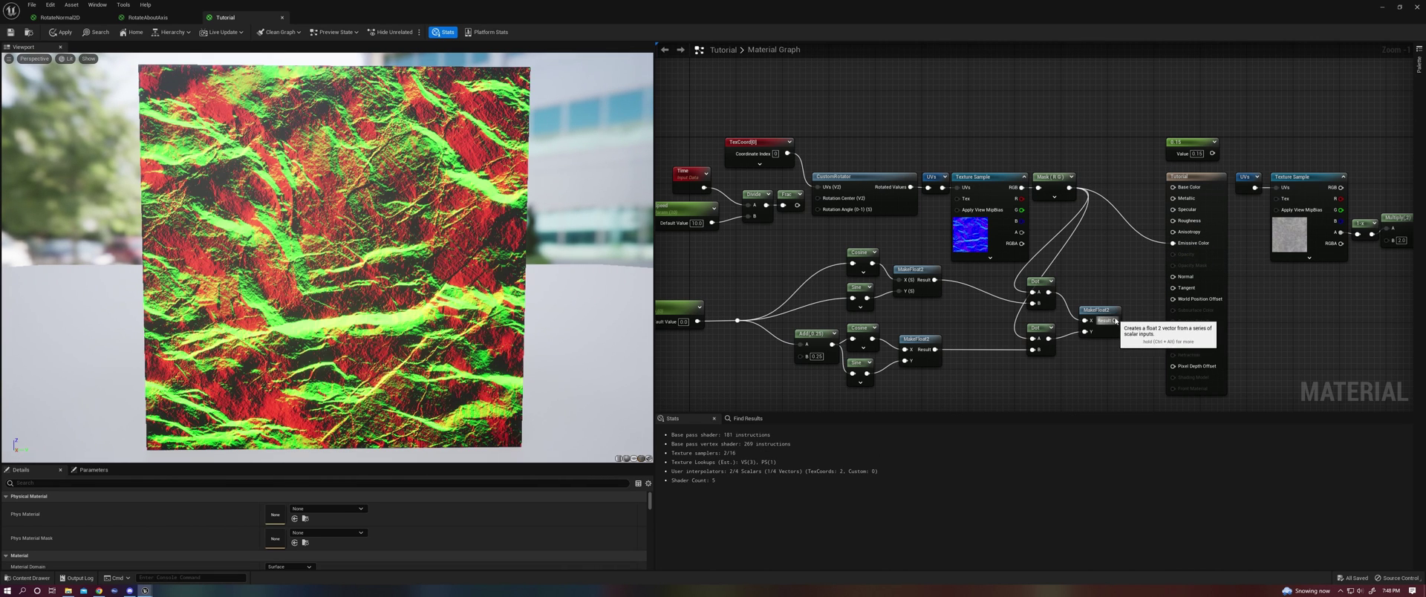
drag(1115, 320, 1172, 243)
Set the Angle parameter's default value to 0.5 and move the Emissive Color connection to the Normal input.
click(702, 322)
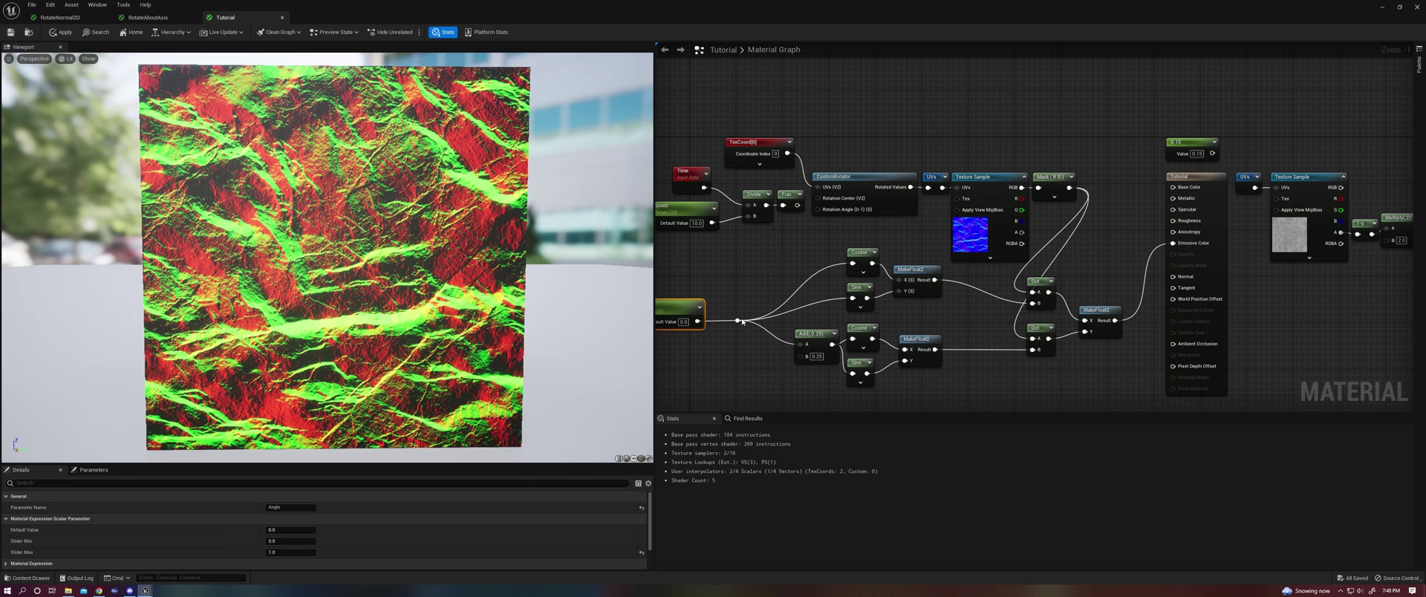
right_drag(830, 274, 876, 269)
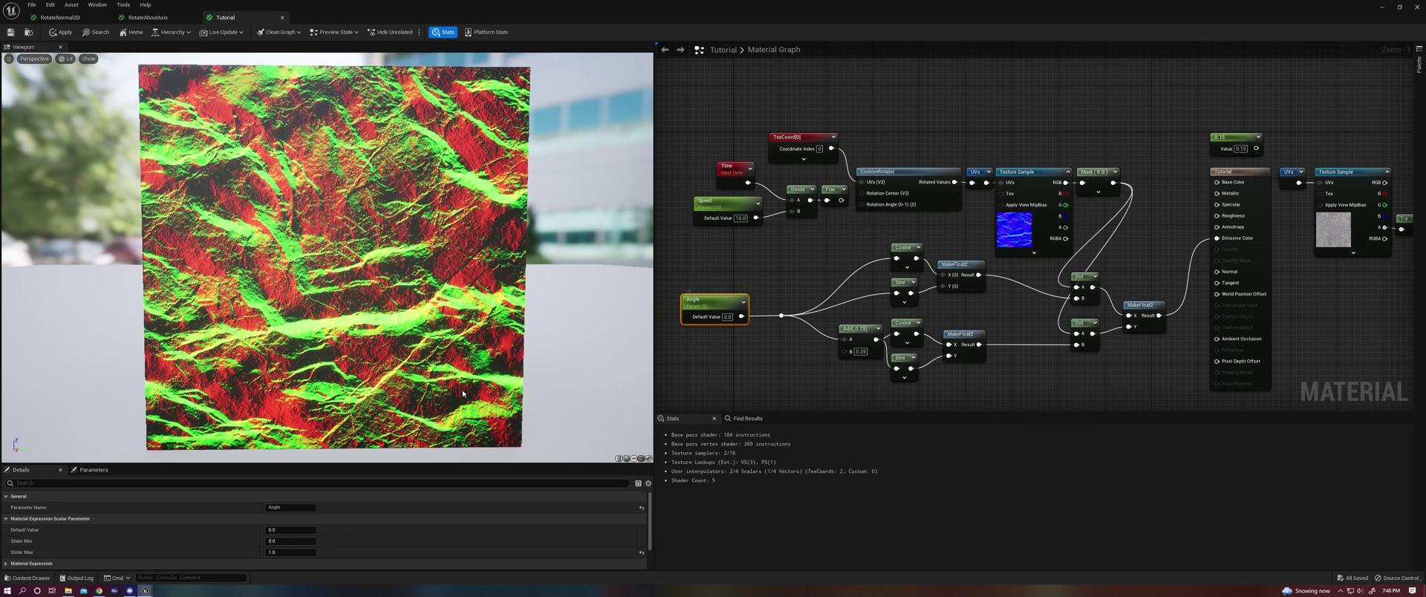
drag(294, 530, 290, 529)
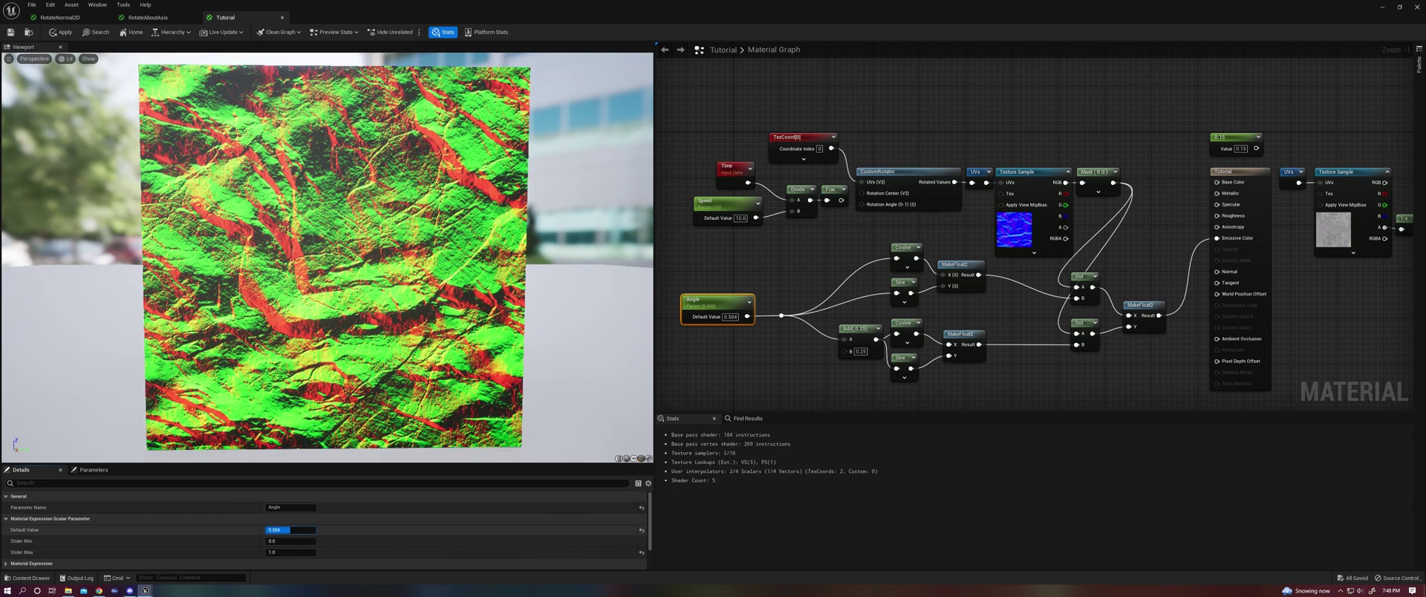
click(285, 530)
text(0.5)
key(Return)
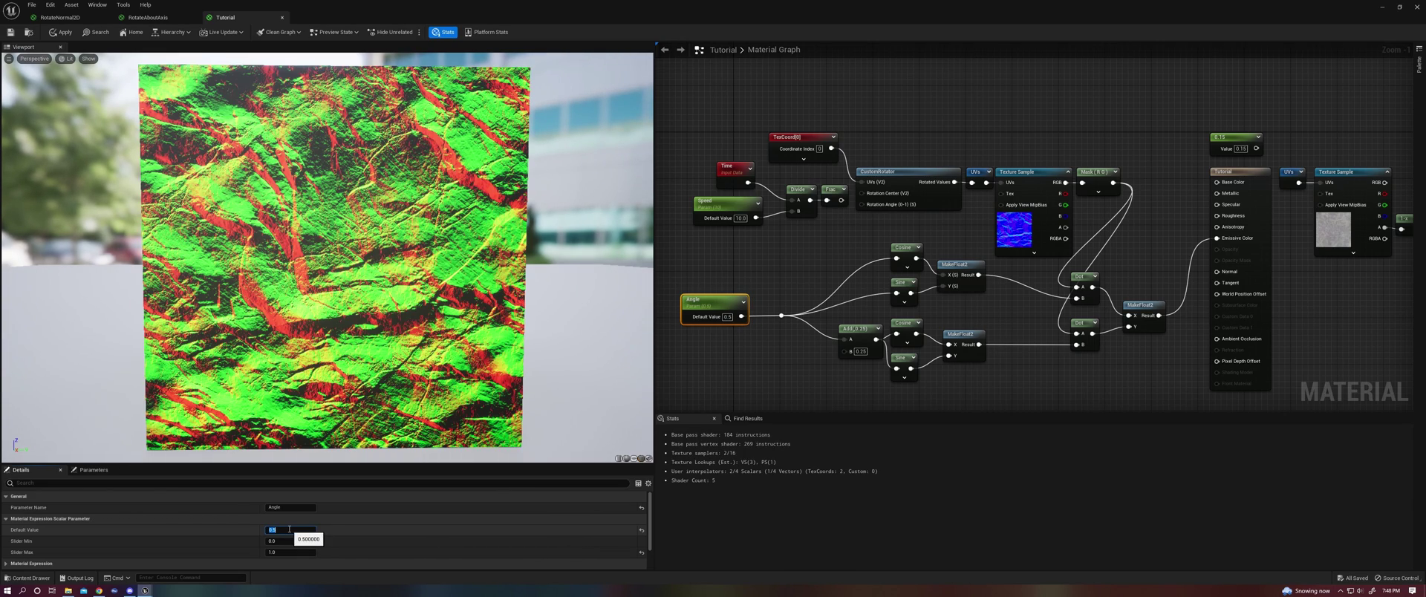
click(767, 262)
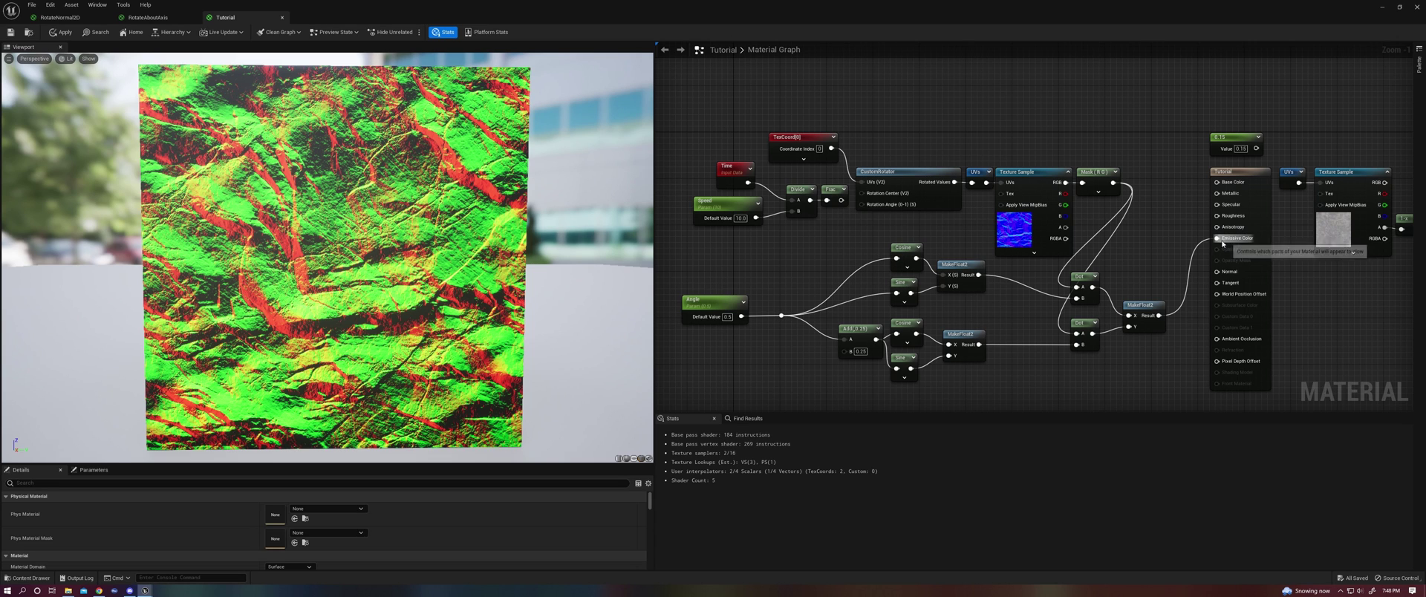
ctrl+drag(1216, 237, 1217, 271)
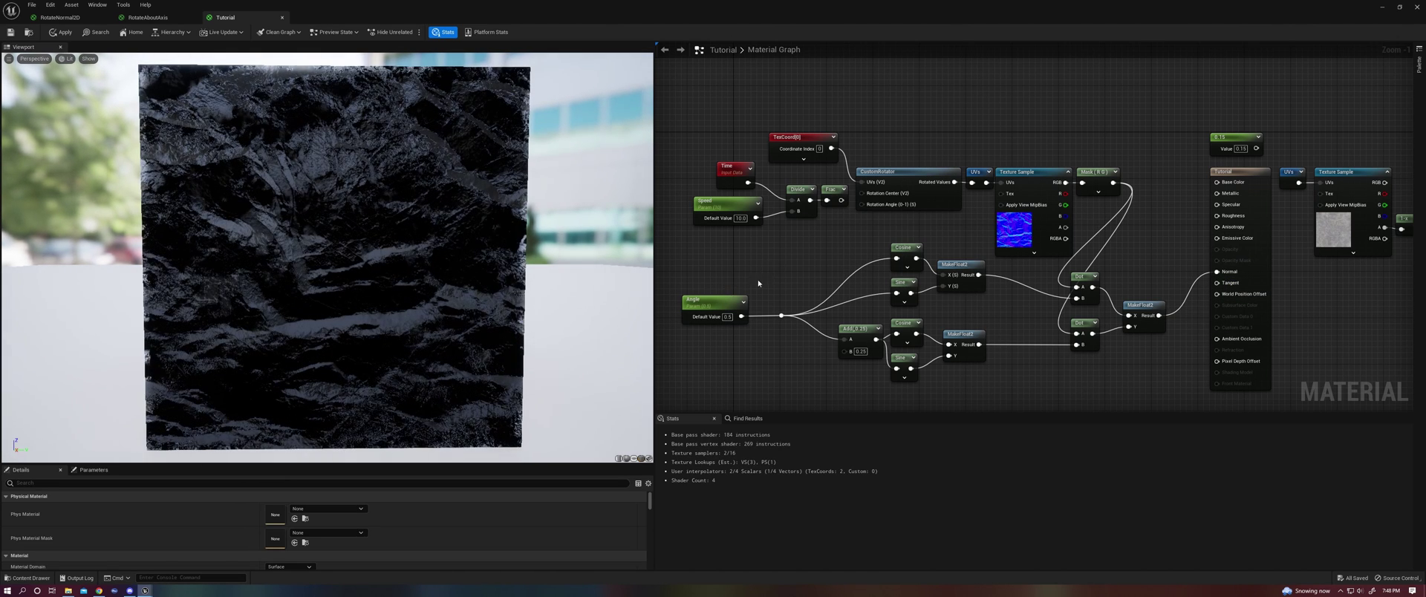
Set the Speed parameter to 30 and connect the Frac output to the CustomRotator's Rotation Angle and the angle reroute.
drag(754, 218, 792, 211)
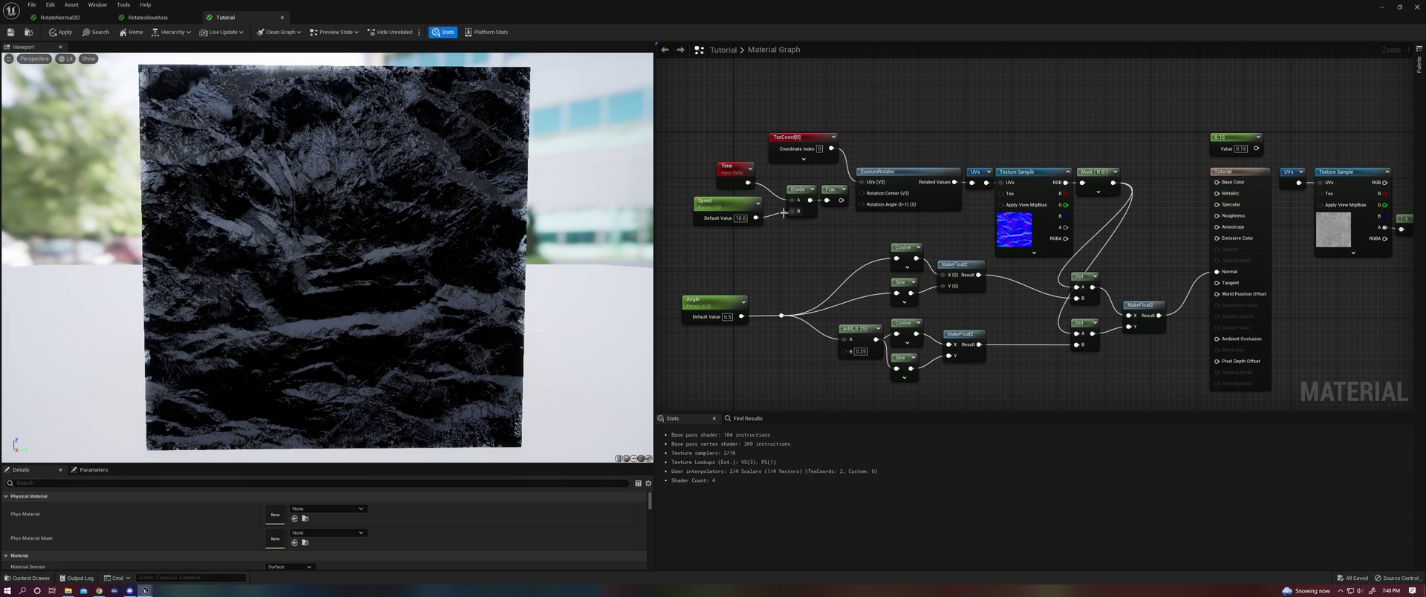
click(744, 217)
text(30)
key(Return)
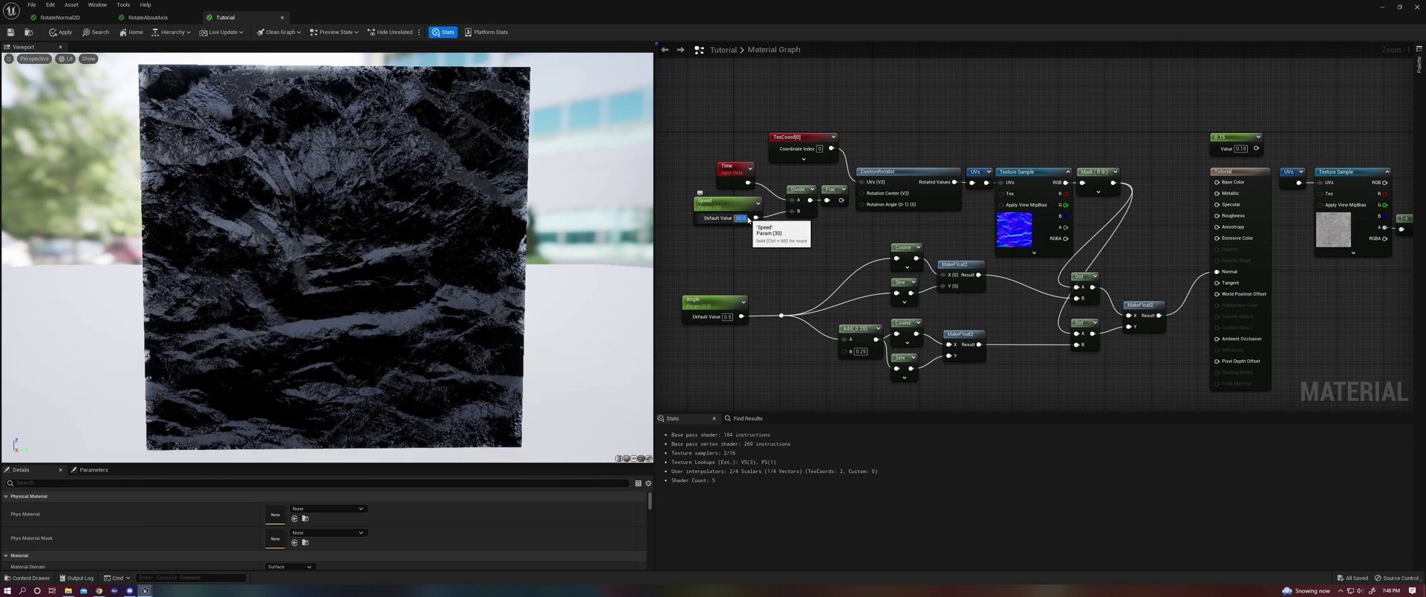
drag(840, 203, 865, 205)
Connect the grey rock texture's RGB to Base Color and the Saturate output to Roughness.
right_drag(1143, 215, 1050, 245)
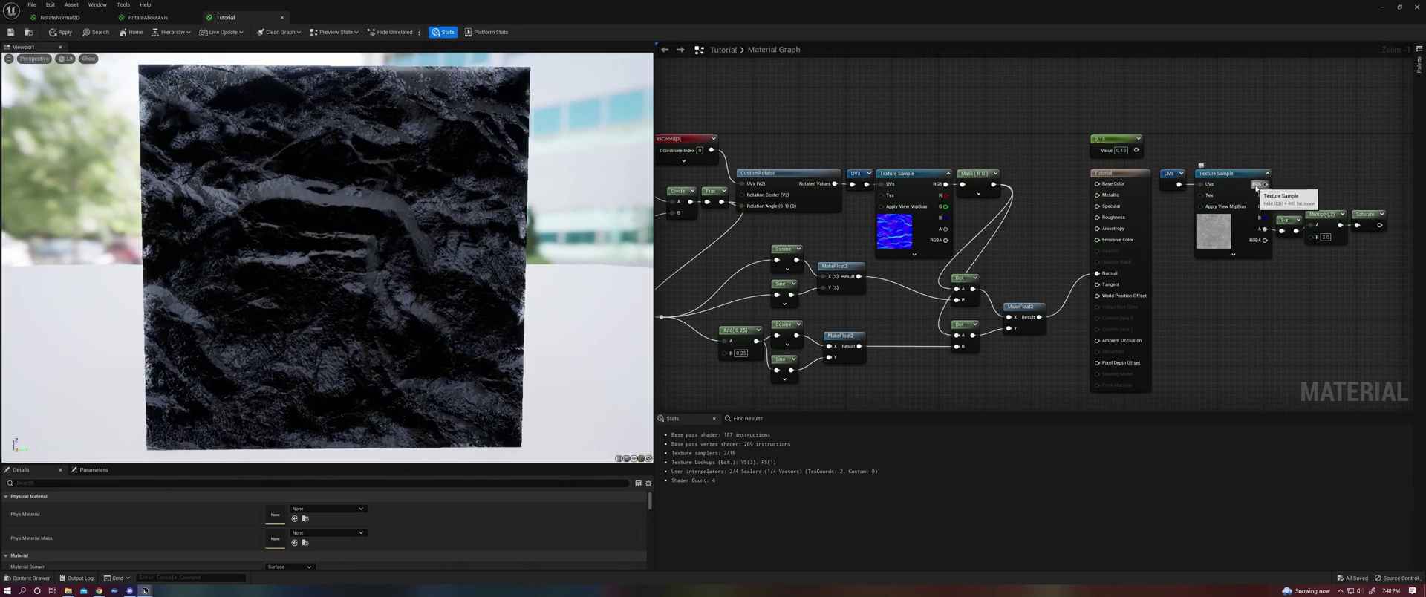
drag(1265, 184, 1096, 184)
drag(1380, 224, 1099, 242)
right_drag(1101, 229, 1089, 206)
drag(1088, 205, 1370, 212)
Move the whole group of normal rotation nodes away from the material output to free space between them.
right_drag(1052, 239, 1162, 219)
drag(708, 96, 1148, 359)
drag(1116, 278, 989, 256)
click(1016, 217)
Add an Append node joining the rotated MakeFloat2 vector with the normal texture's blue channel and connect it to Normal.
right_drag(1065, 223, 1085, 251)
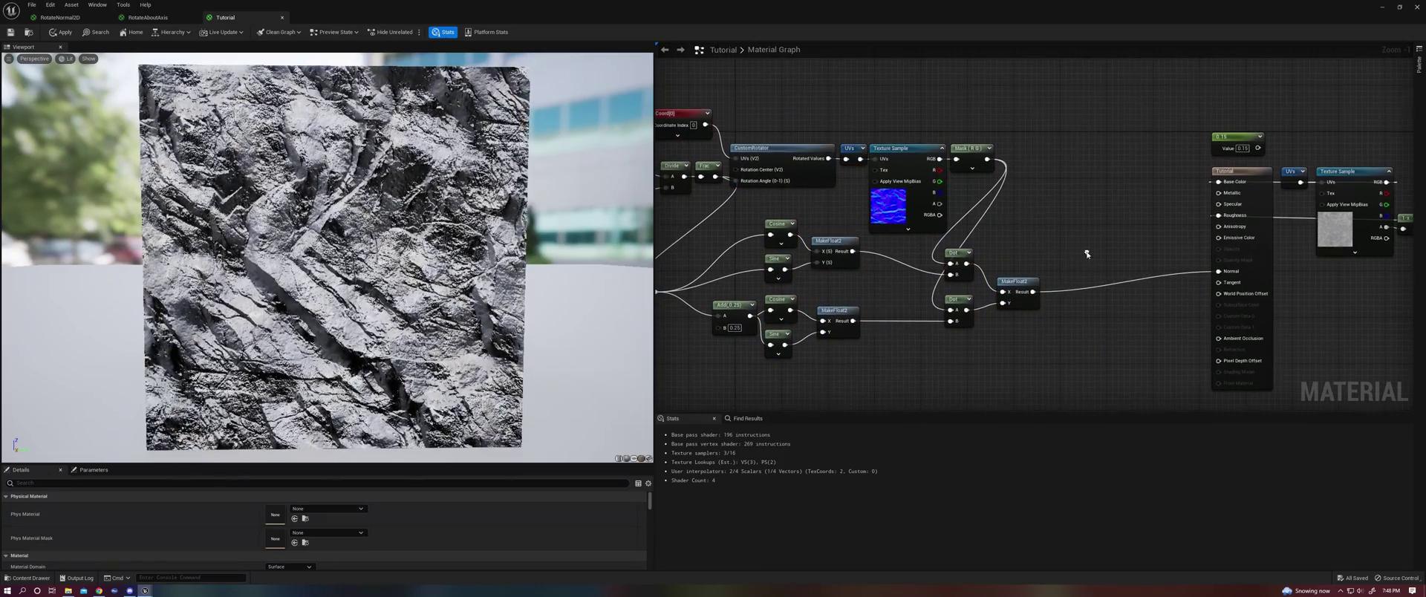
right_click(1080, 280)
text(appe)
key(Down)
key(Down)
key(Down)
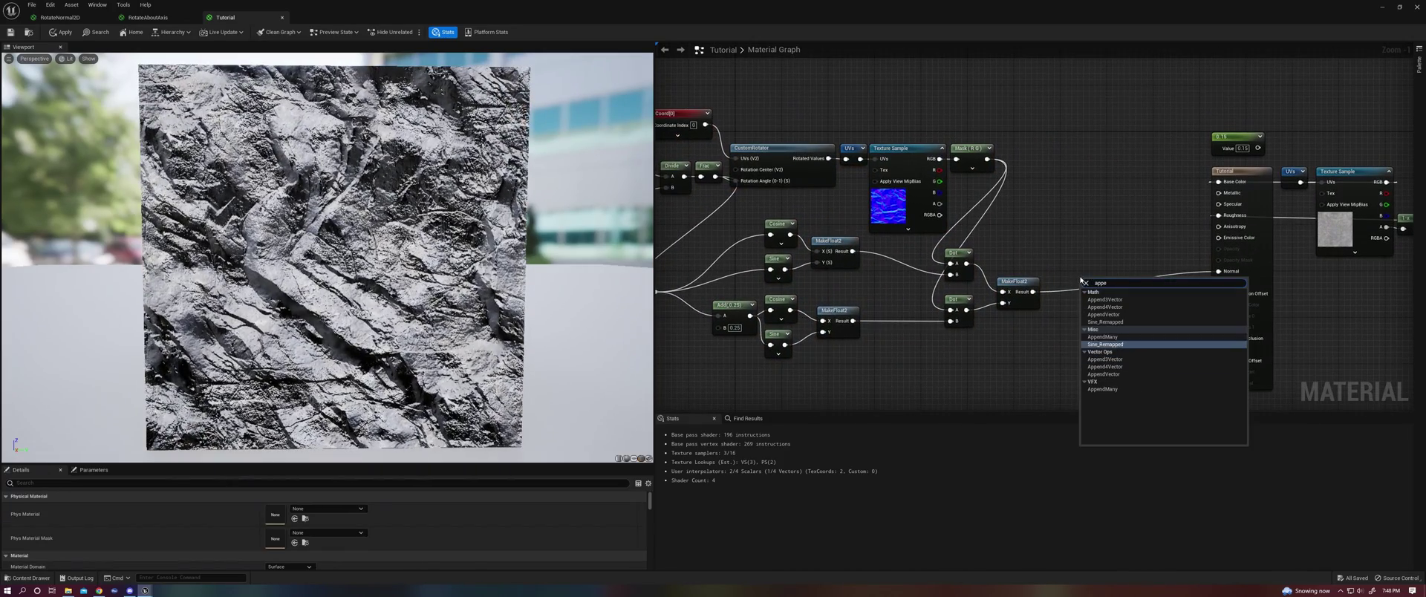
key(Down)
key(Return)
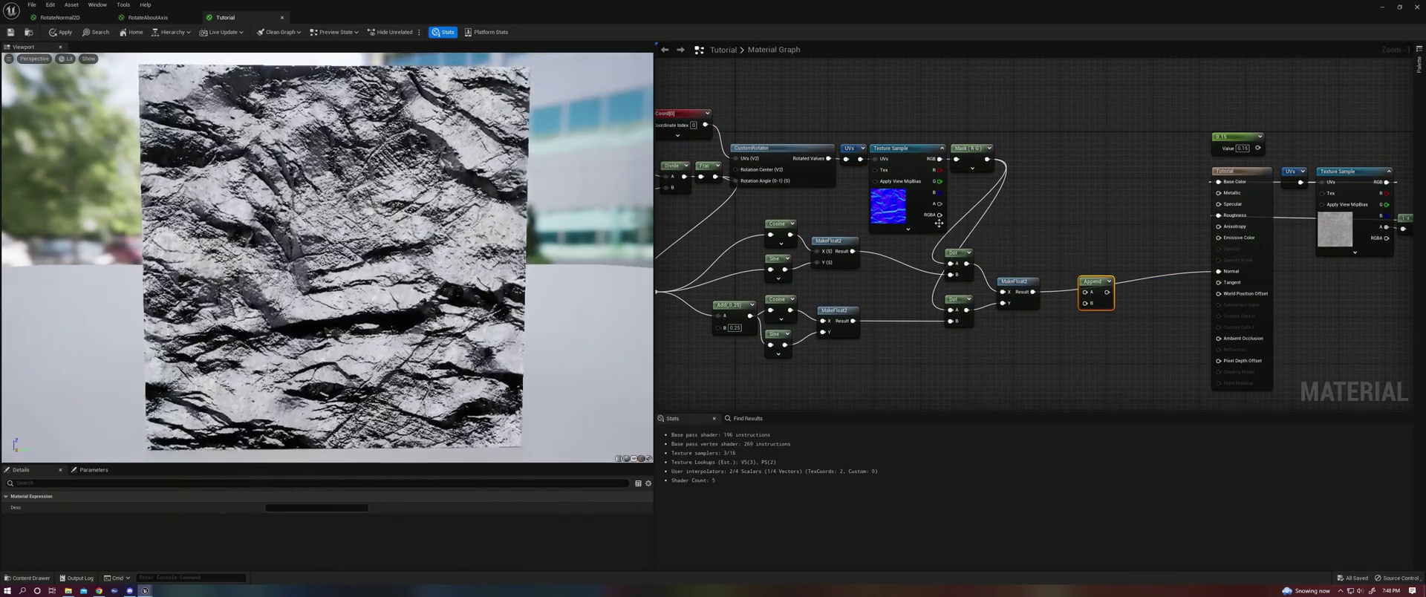
drag(938, 192, 1180, 293)
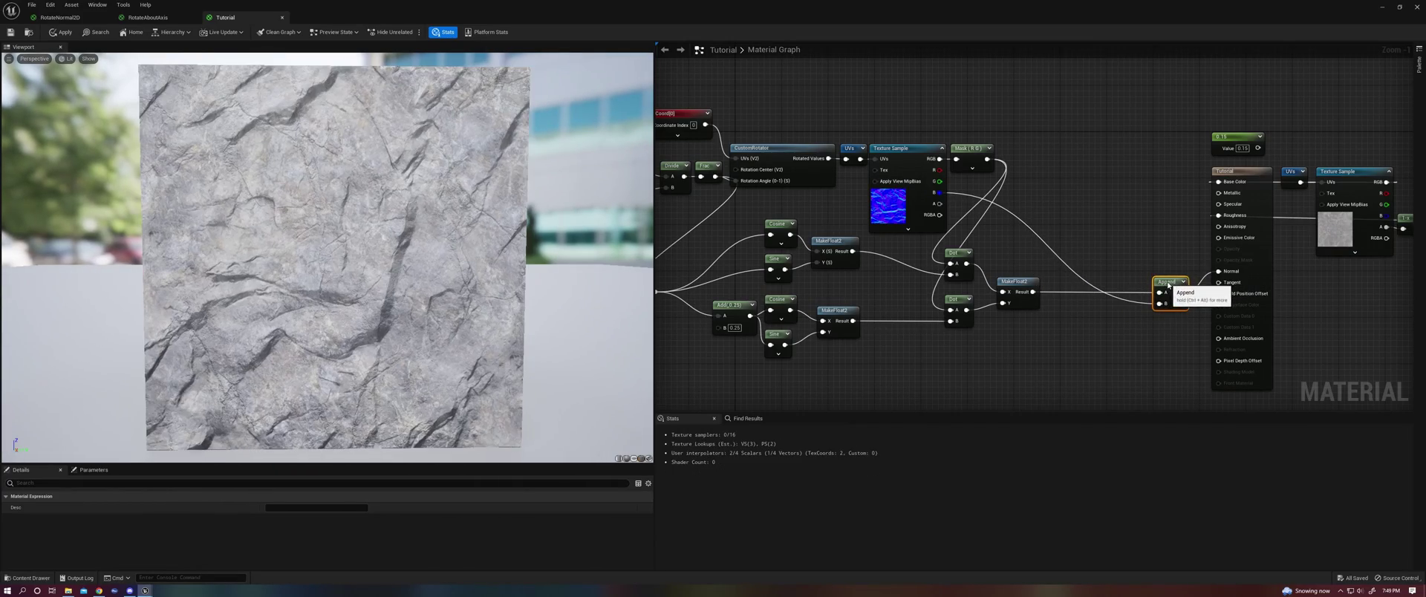
Add a Multiply node and insert it between the final MakeFloat2 result and the Append node's A input.
key(m)
click(1066, 339)
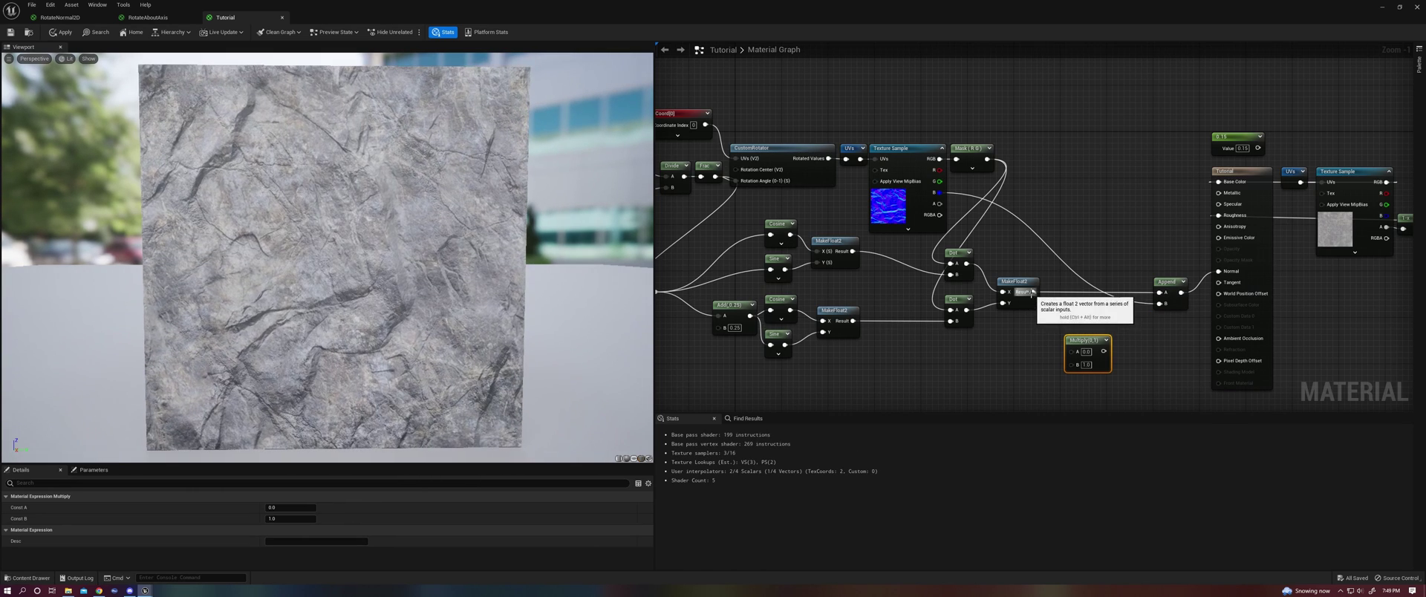
drag(1032, 292, 1154, 294)
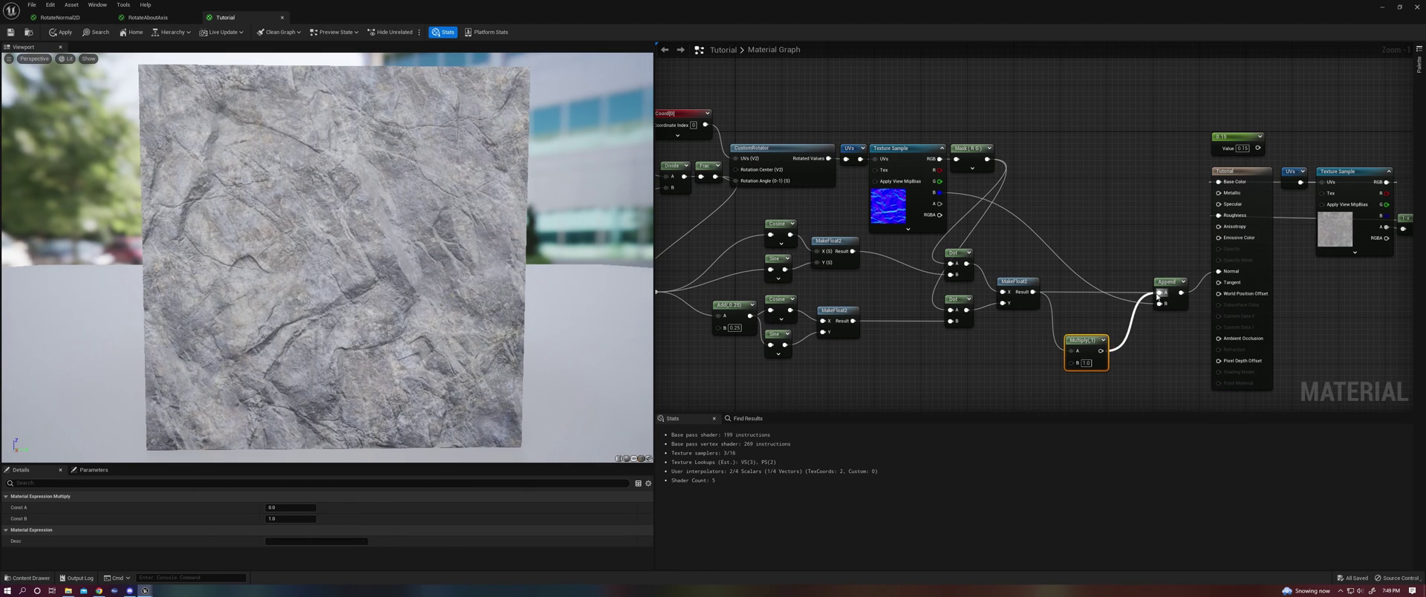
drag(1084, 340, 1103, 281)
Add a scalar parameter with a default value of 2.0 and connect it to the Multiply node's B input.
key(s)
click(1018, 334)
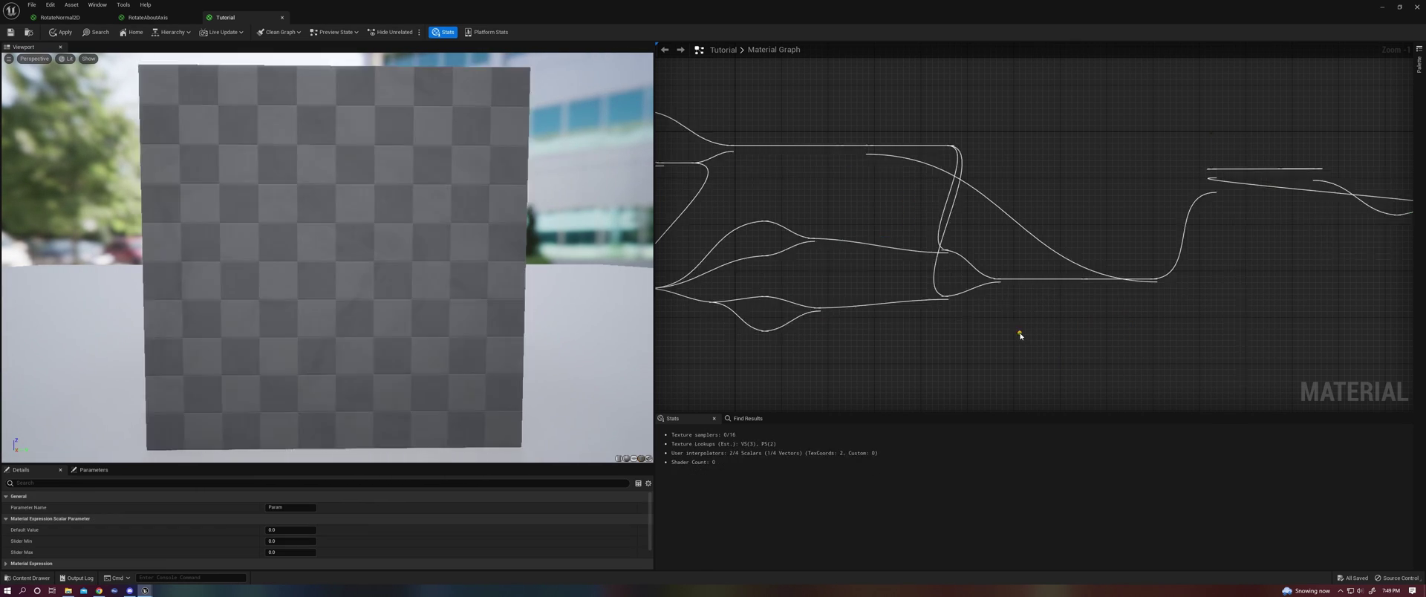
drag(1080, 354, 1089, 304)
click(1064, 355)
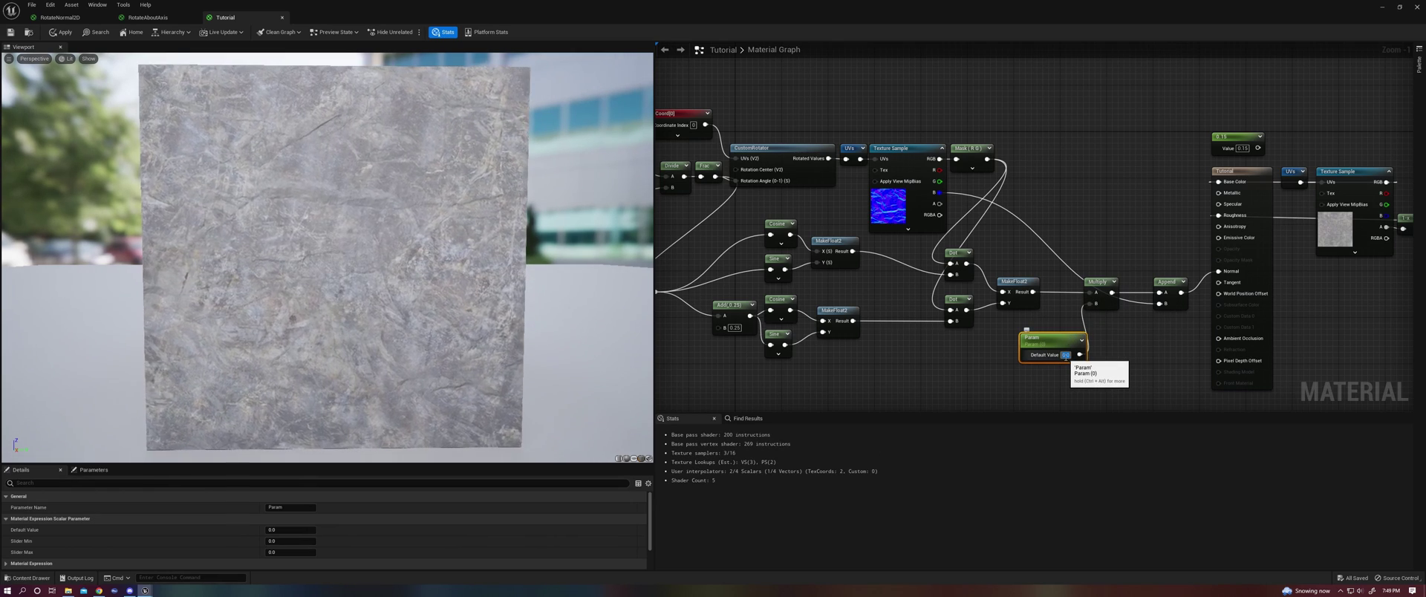
click(1007, 380)
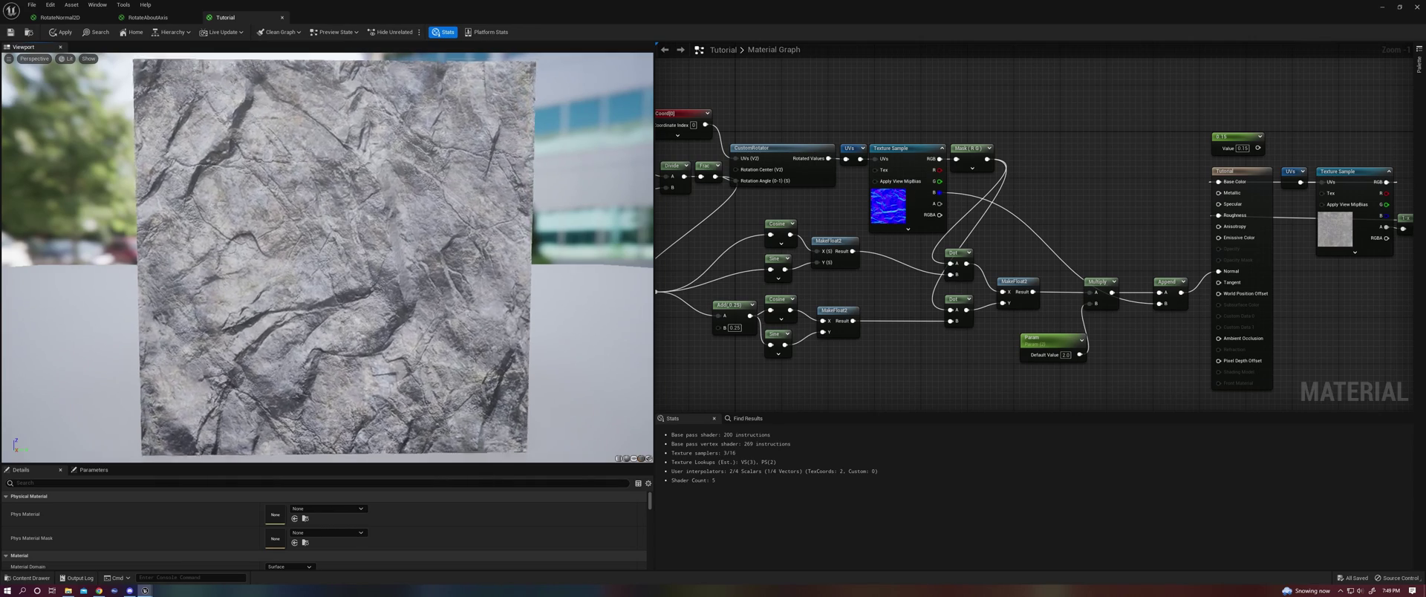
drag(392, 192, 426, 183)
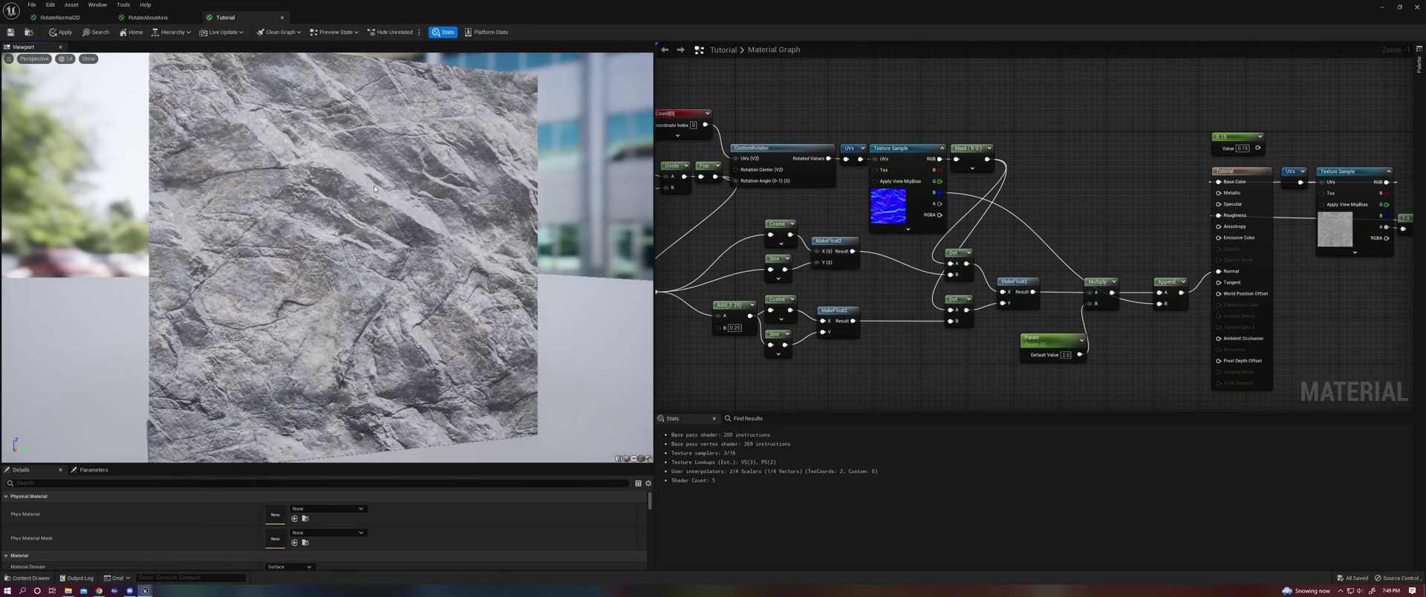
Set the default value of the scalar parameter feeding the Multiply node to 1.0.
drag(368, 172, 343, 168)
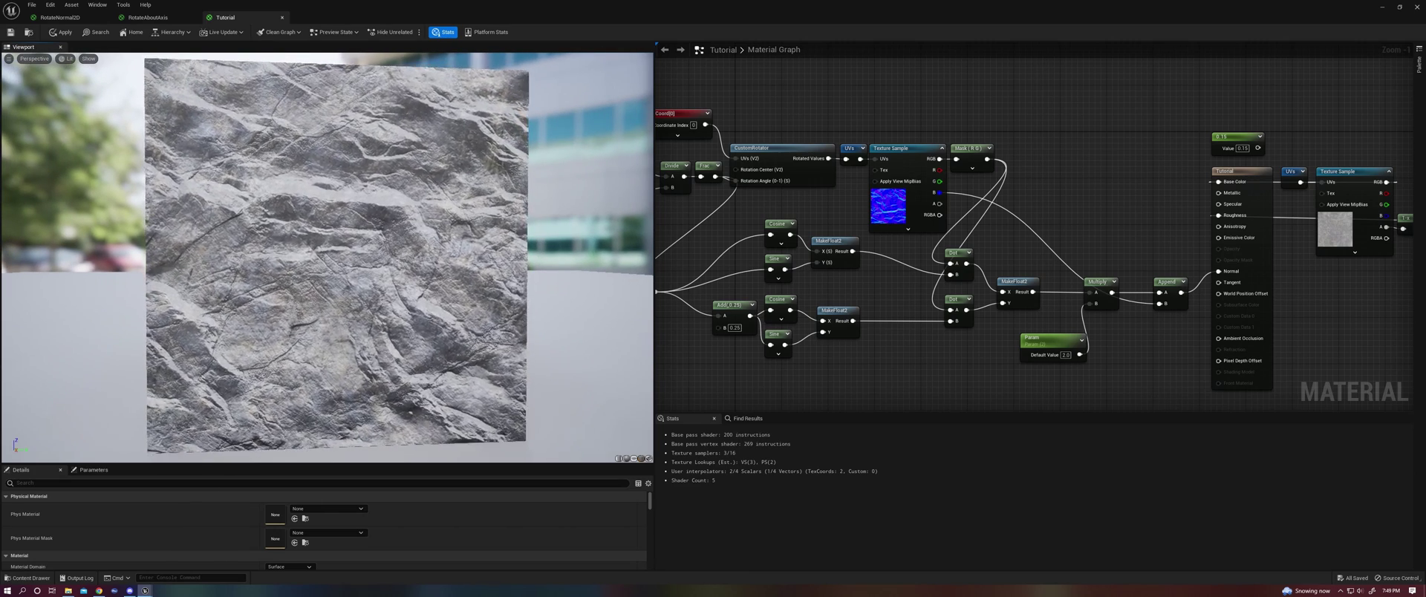
scroll(450, 256, down, 1)
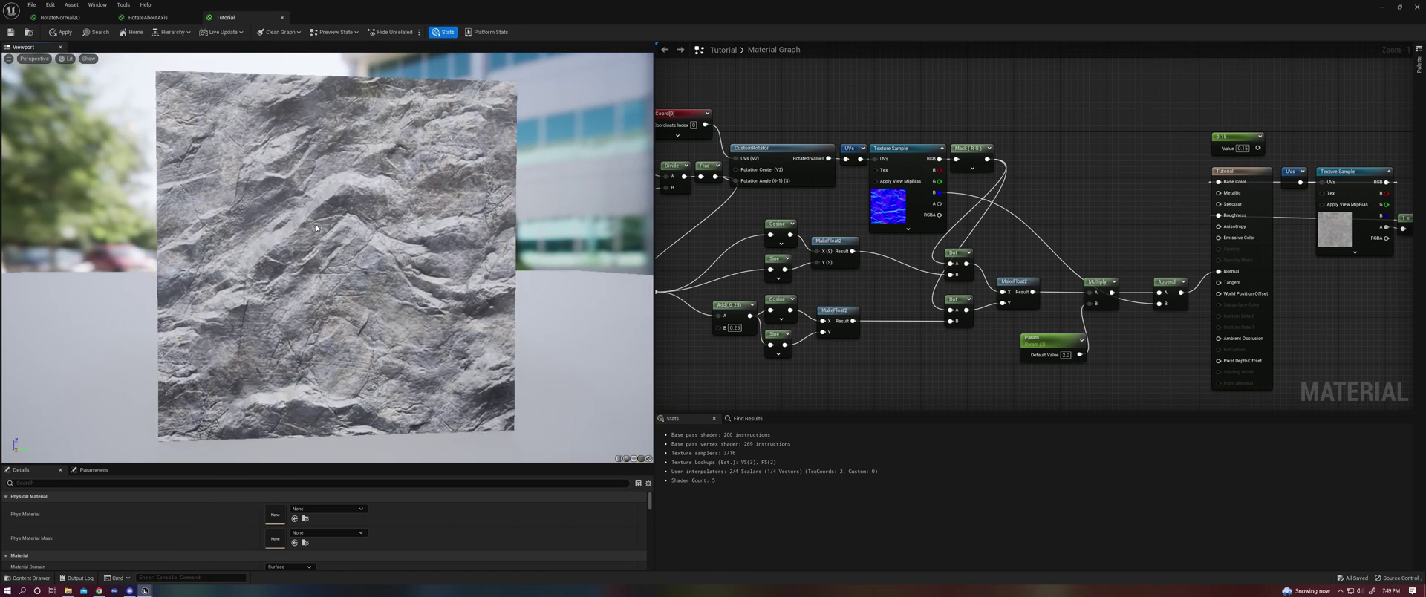
right_drag(940, 268, 1002, 261)
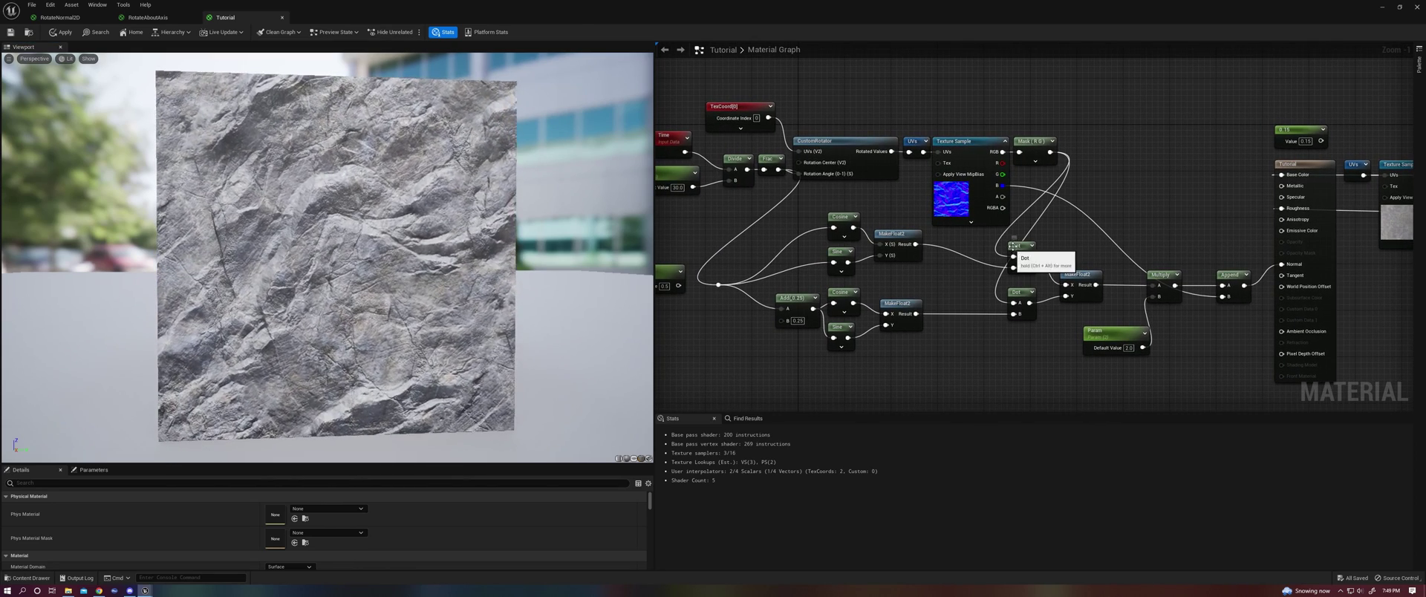
click(1118, 324)
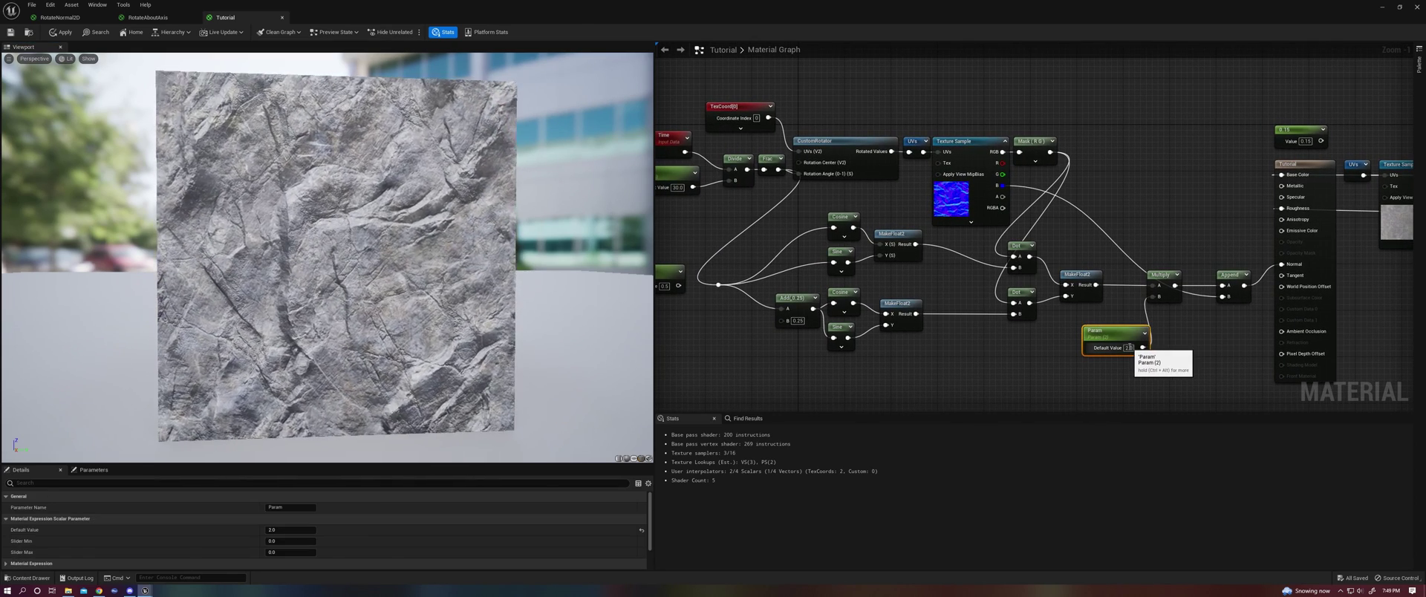
click(1128, 348)
text(1)
key(Return)
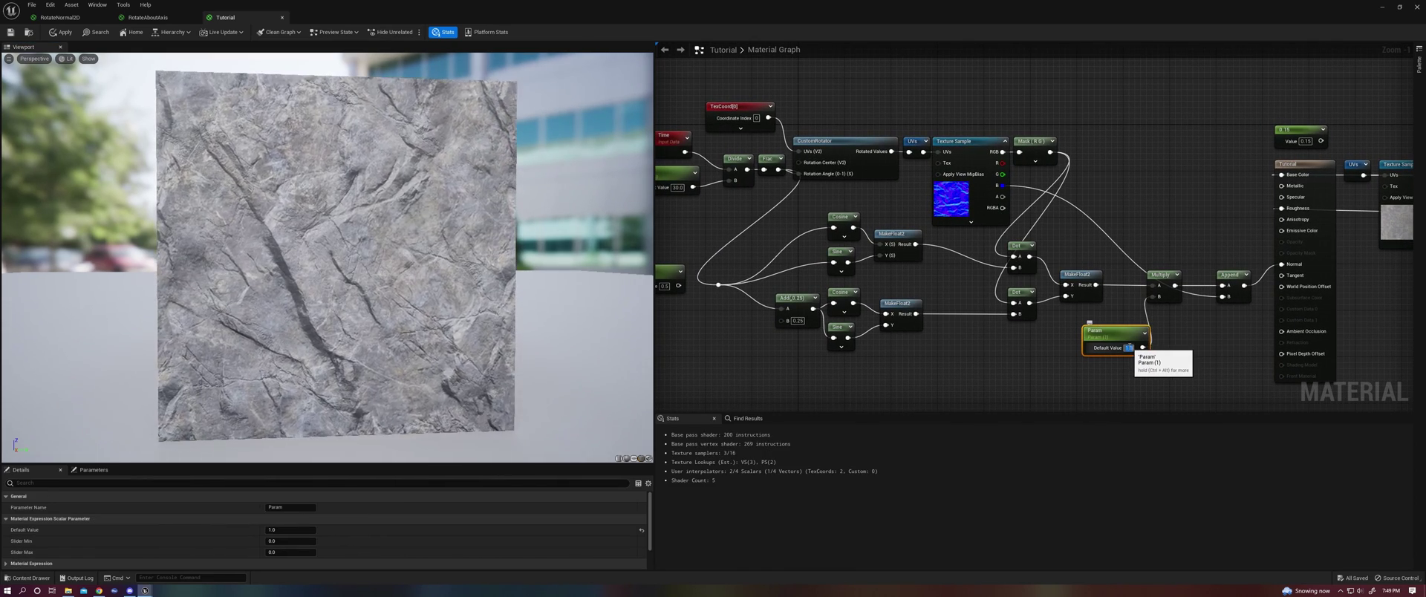
click(990, 342)
Drive the rotation from the Angle parameter instead of time by connecting it to the Frac node, and apply the material changes.
right_drag(759, 244, 832, 250)
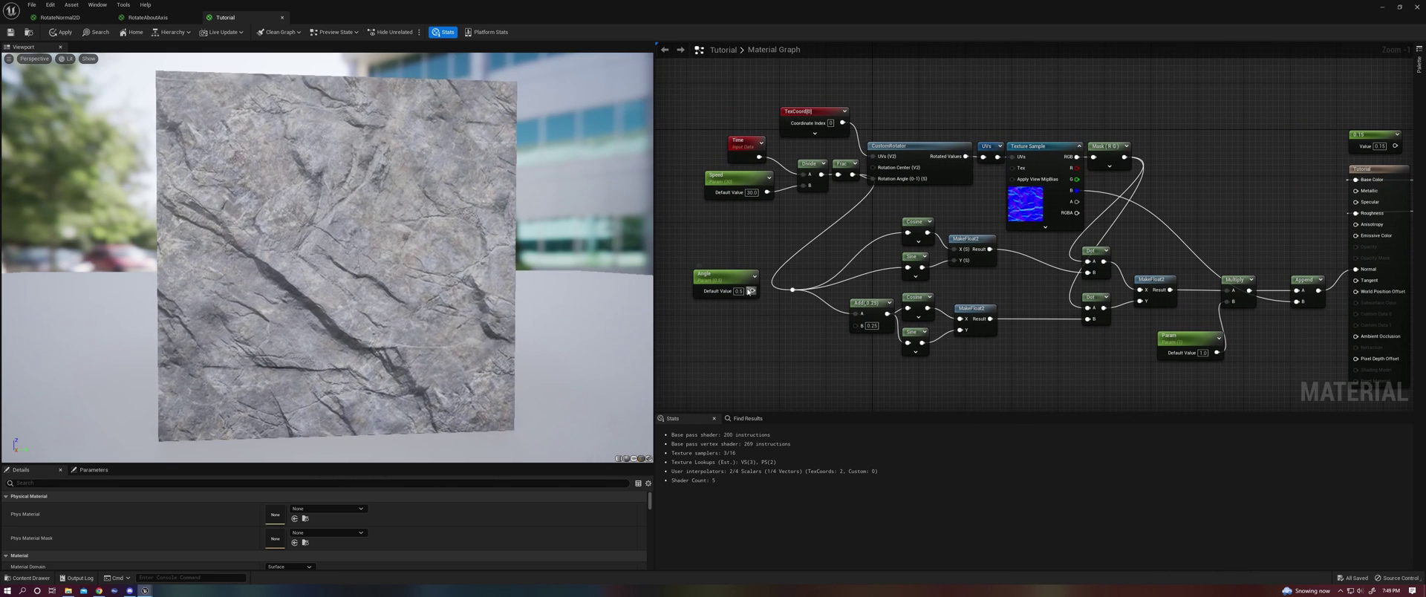
mouse_move(752, 290)
mouse_down()
mouse_move(792, 289)
mouse_move(866, 193)
mouse_move(839, 175)
mouse_up()
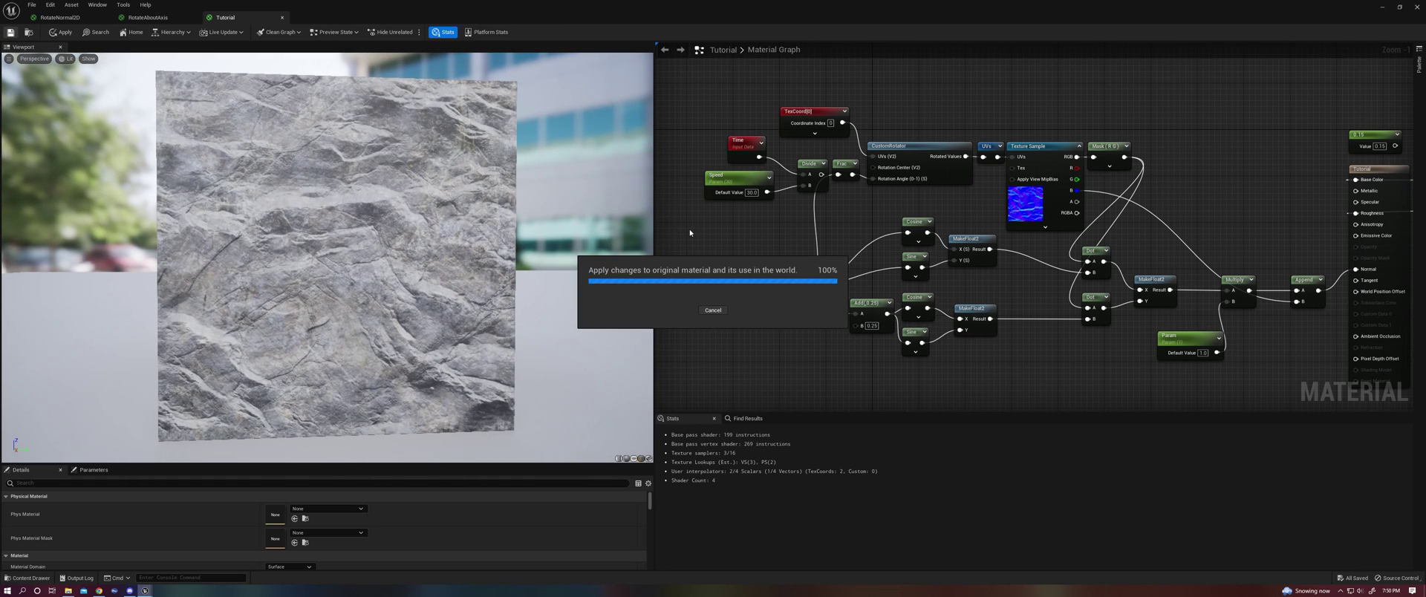
Switch to the RotateNormal2D material and set the default value of the Param node driving the Lerp alpha to 1.0.
click(76, 18)
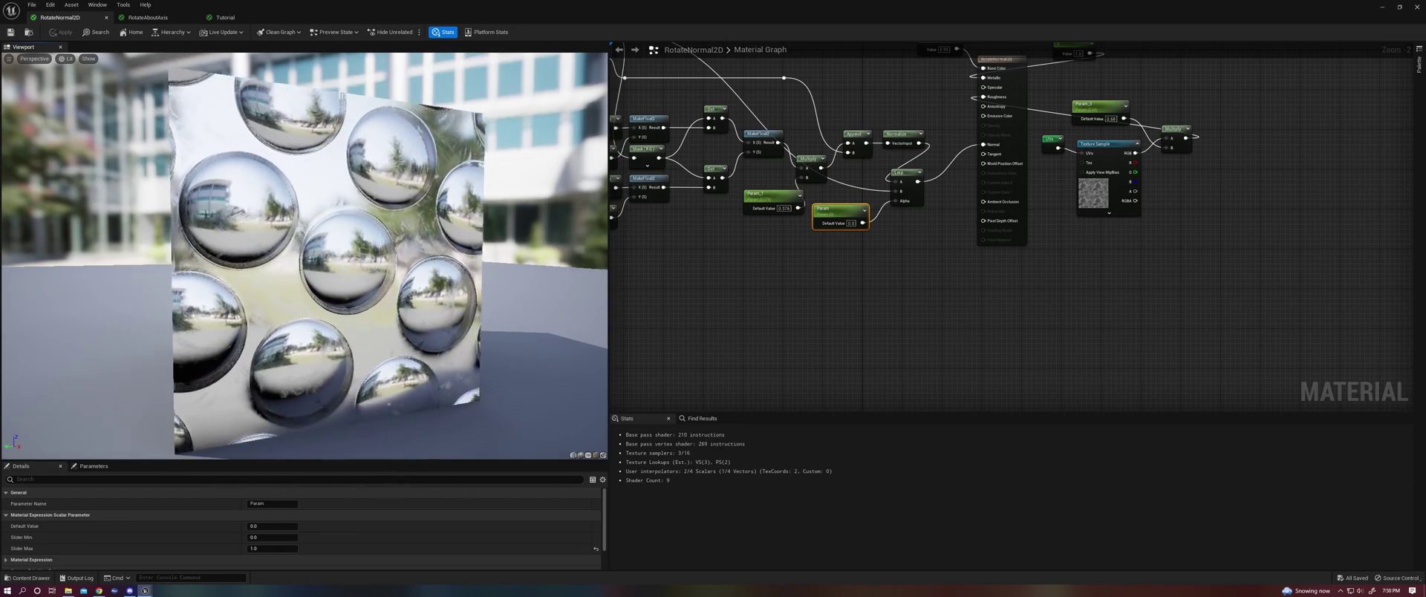
drag(520, 253, 422, 243)
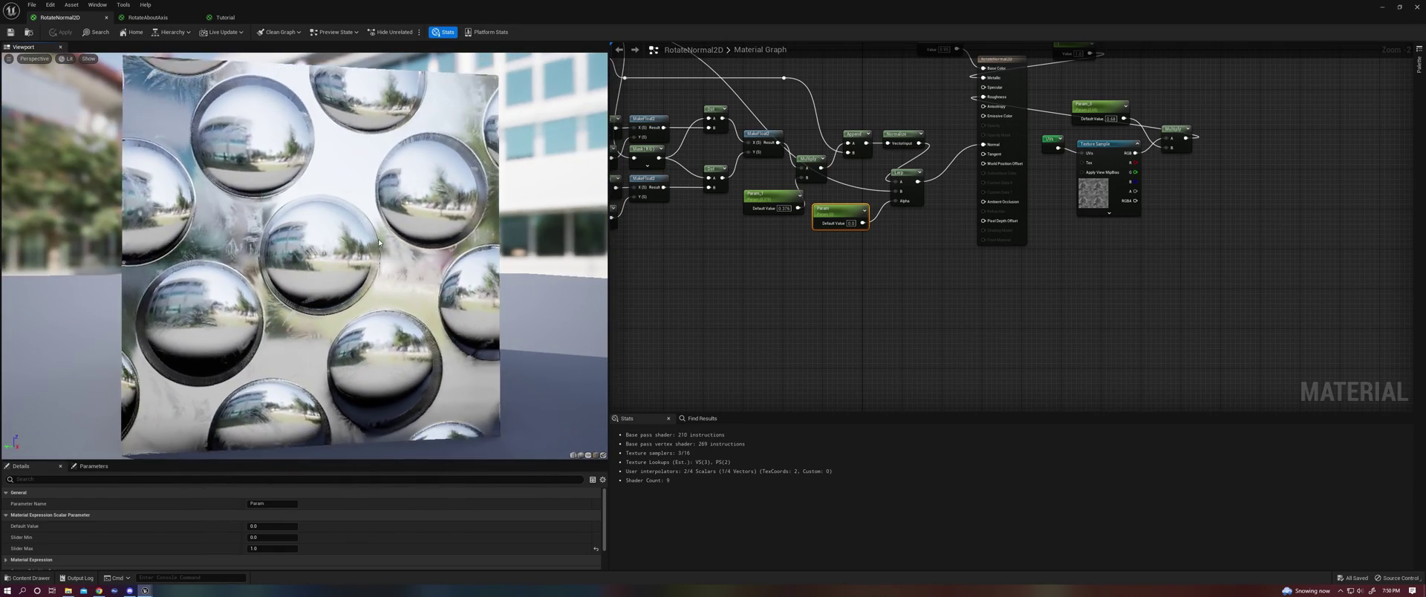
mouse_move(386, 242)
mouse_down()
mouse_move(482, 290)
mouse_move(494, 334)
mouse_move(475, 286)
mouse_move(401, 238)
mouse_up()
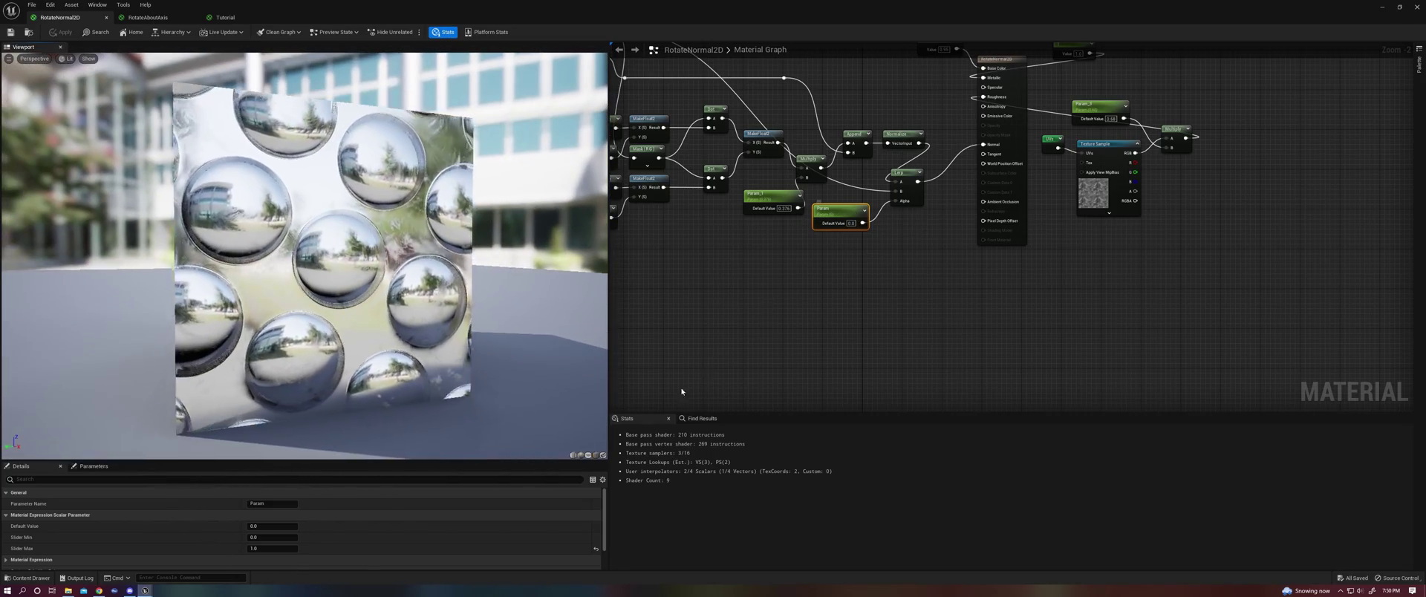
click(288, 529)
text(1)
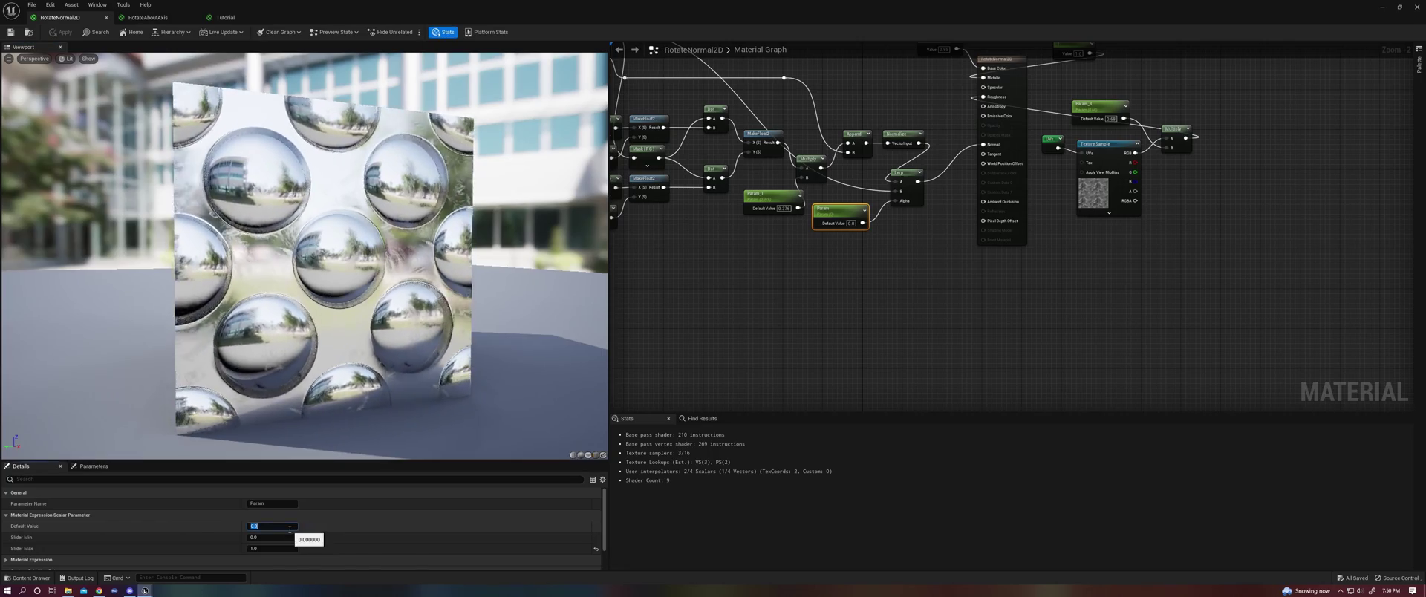
key(Return)
click(757, 309)
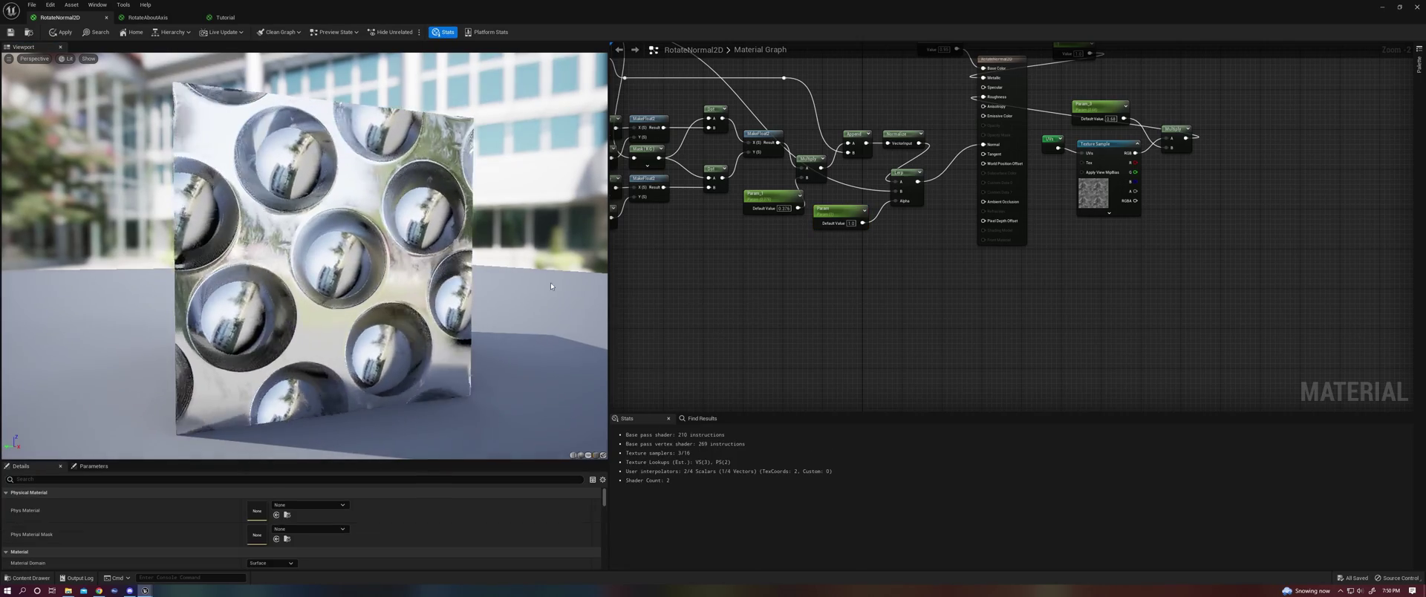
Examine the reflections on the rotating domes up close and from different angles, and return to the Tutorial material graph.
right_drag(401, 268, 431, 223)
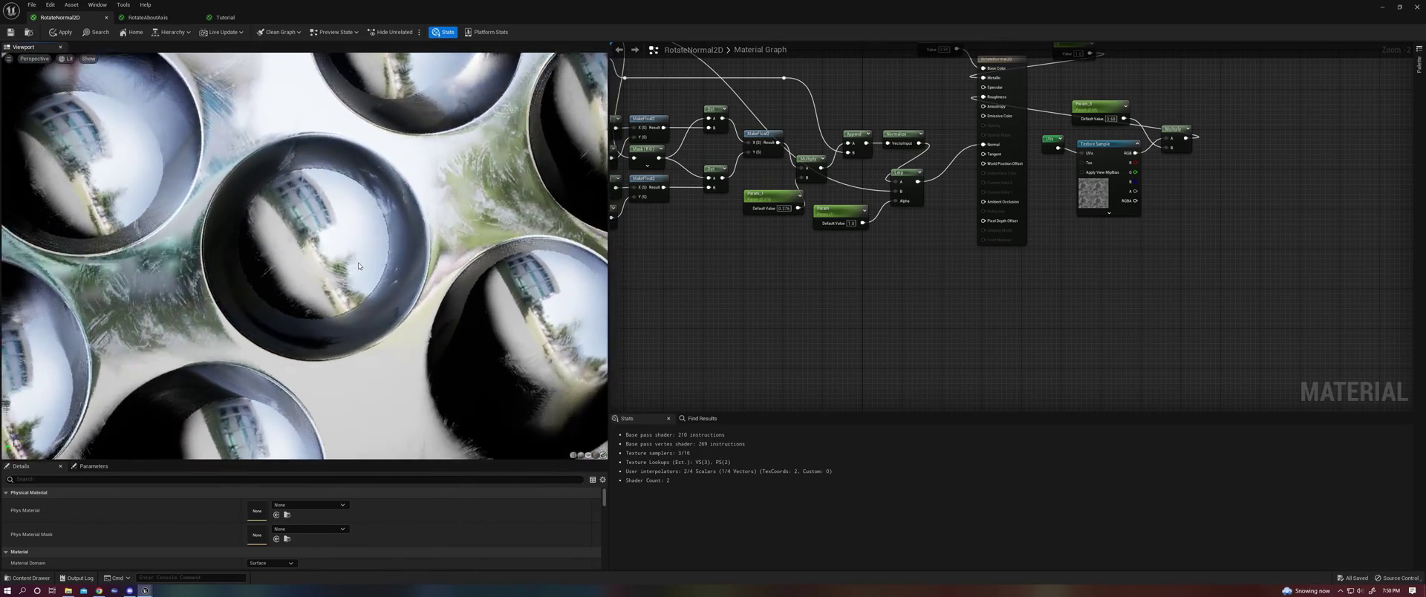
right_drag(298, 212, 260, 212)
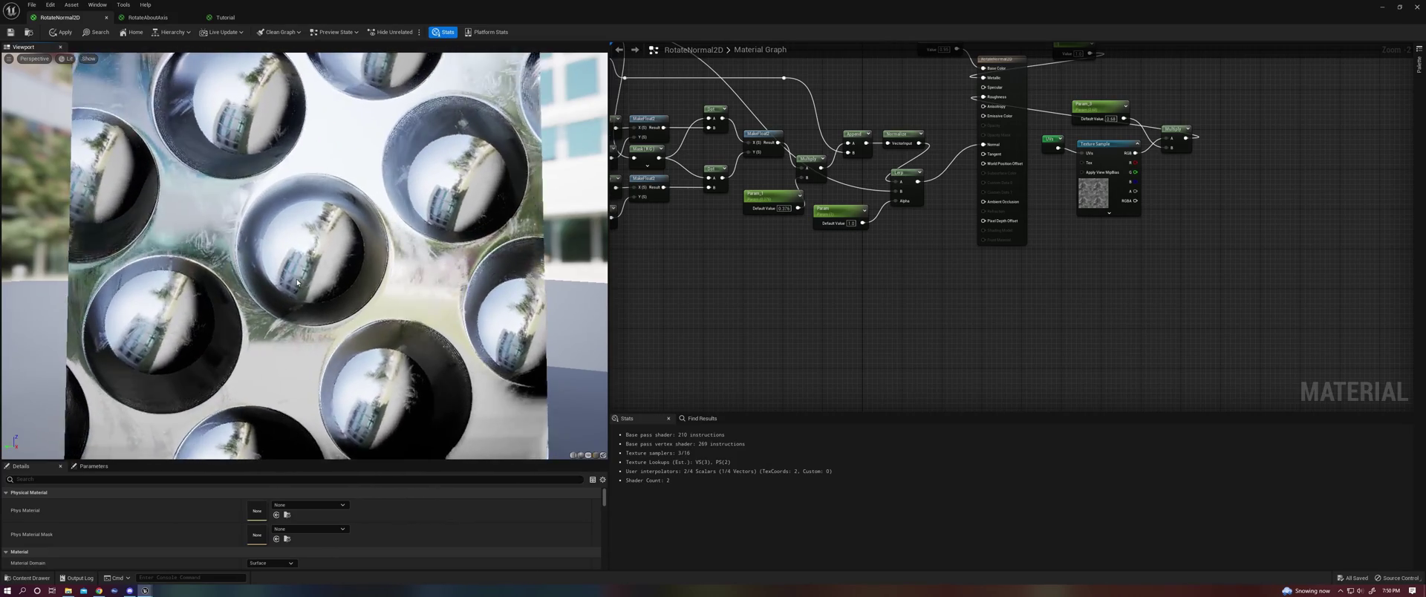
right_drag(298, 212, 260, 211)
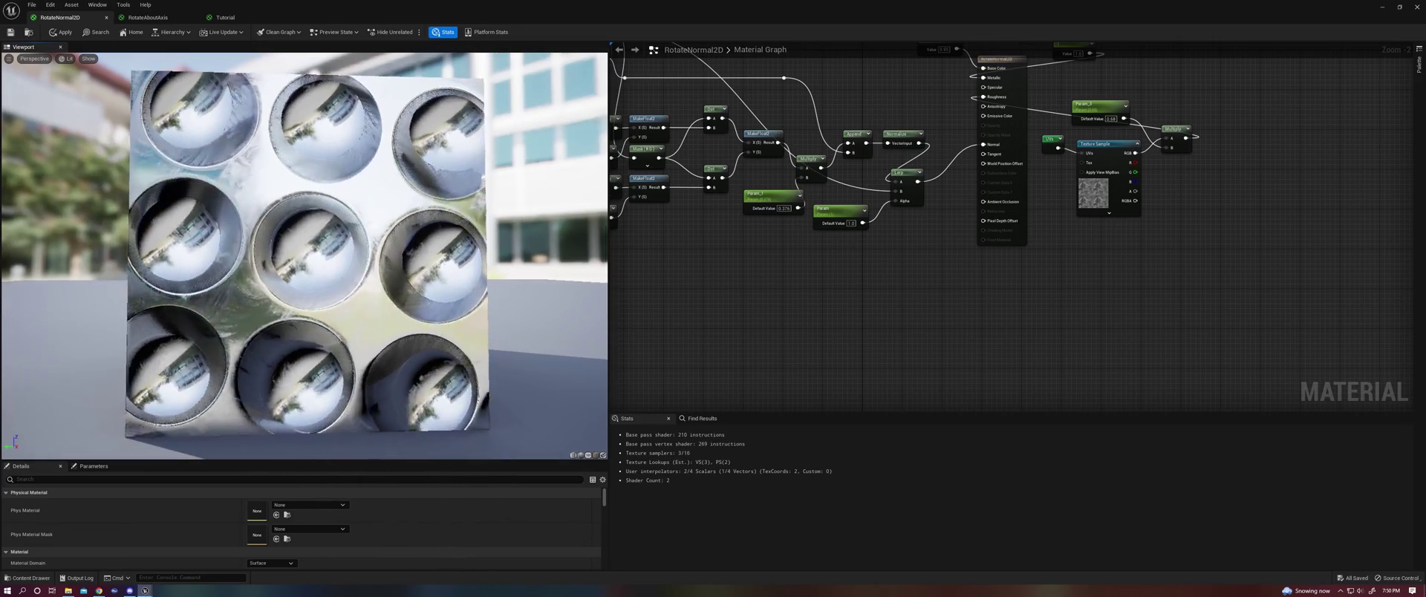
drag(396, 258, 468, 286)
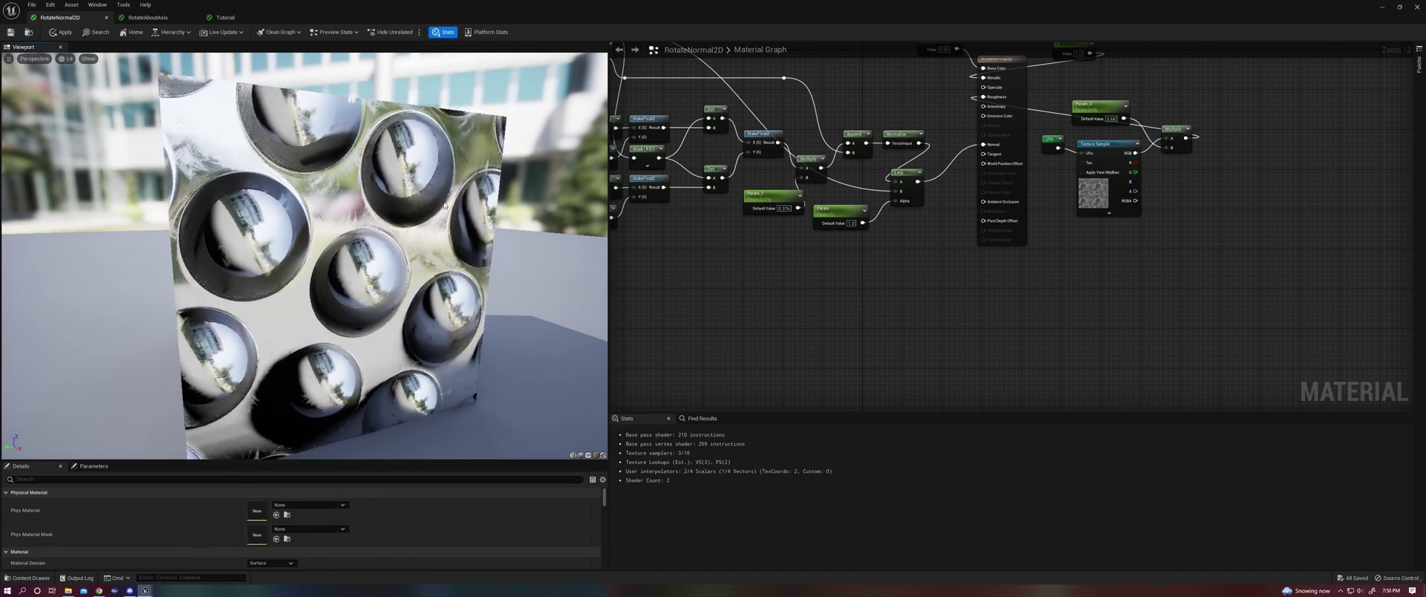
click(849, 222)
click(250, 526)
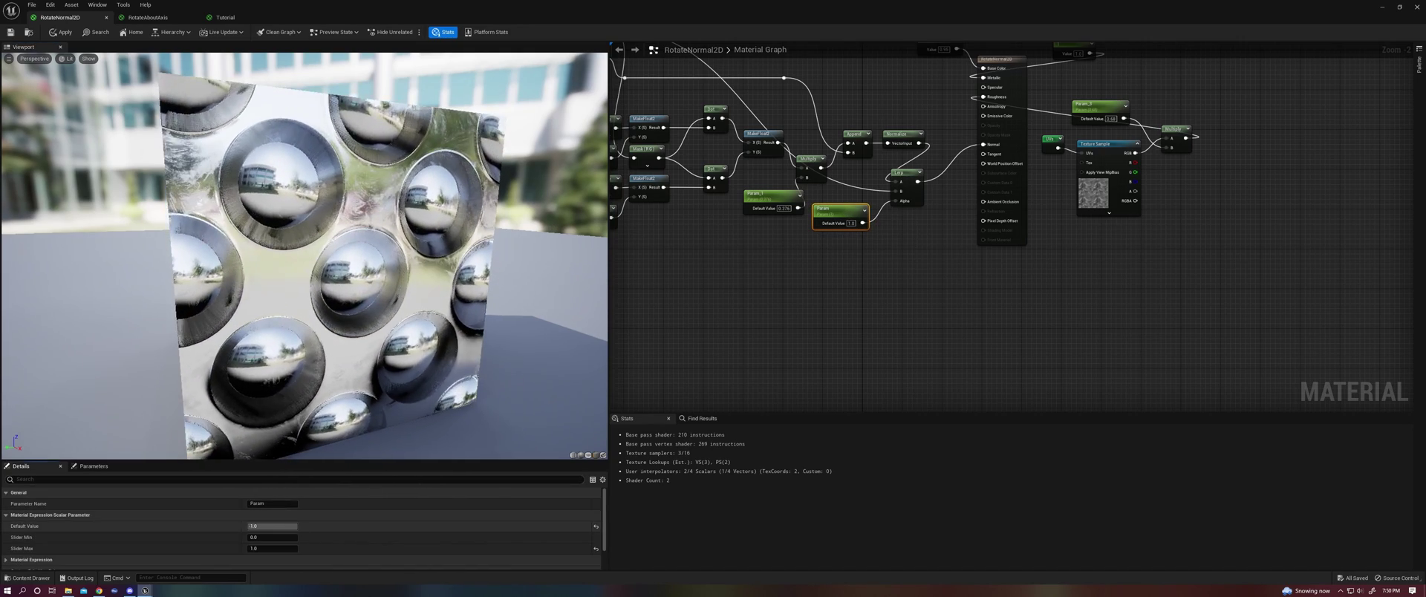
click(222, 17)
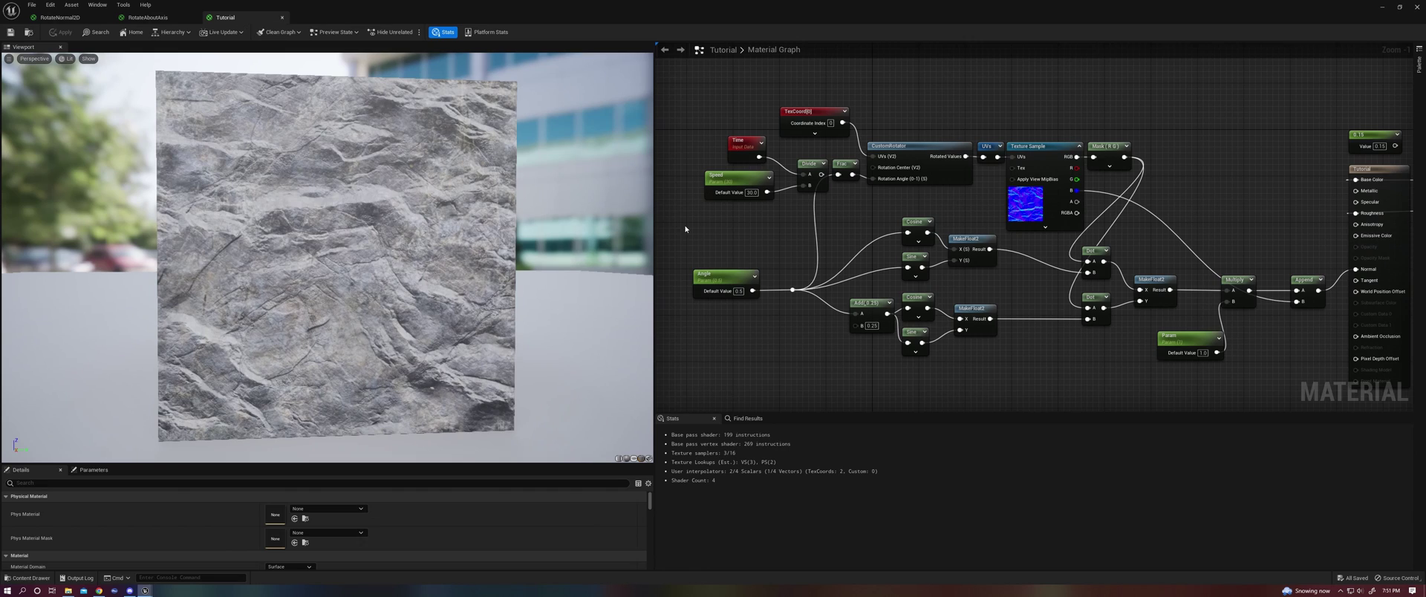
right_drag(987, 209, 897, 211)
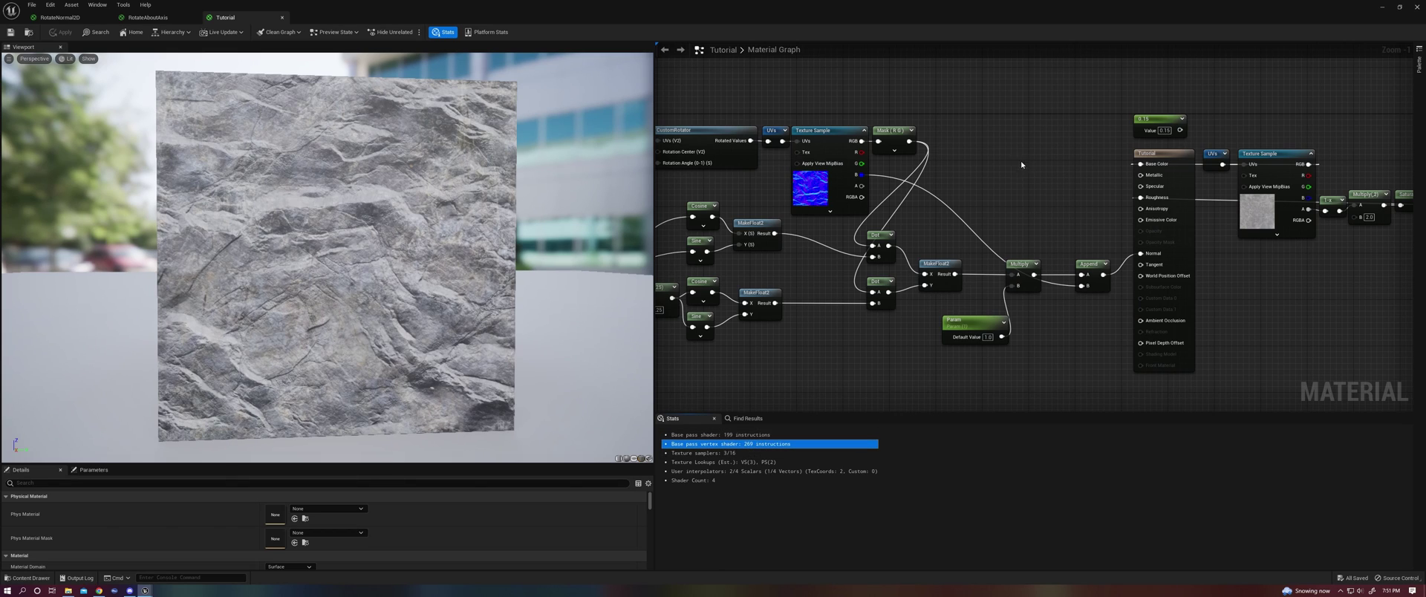
Connect the normal texture directly to the Normal input for comparison, and restore the Append node's connection to Normal.
drag(909, 141, 1123, 256)
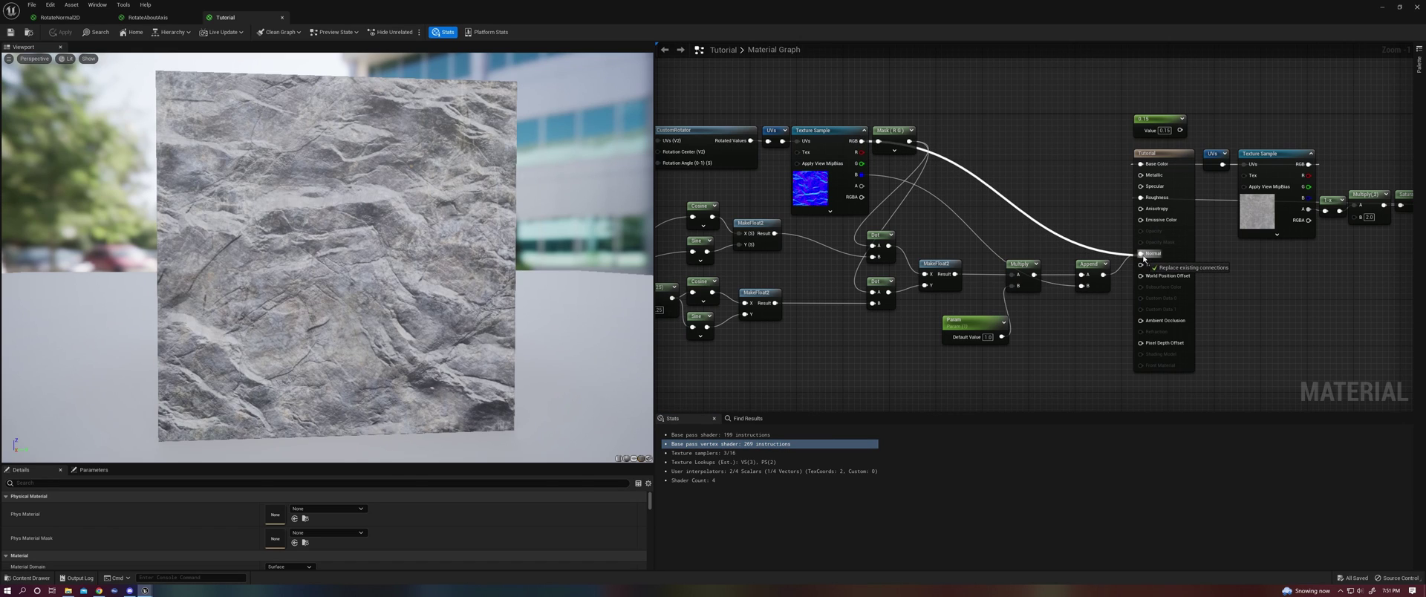
drag(1143, 258, 1140, 254)
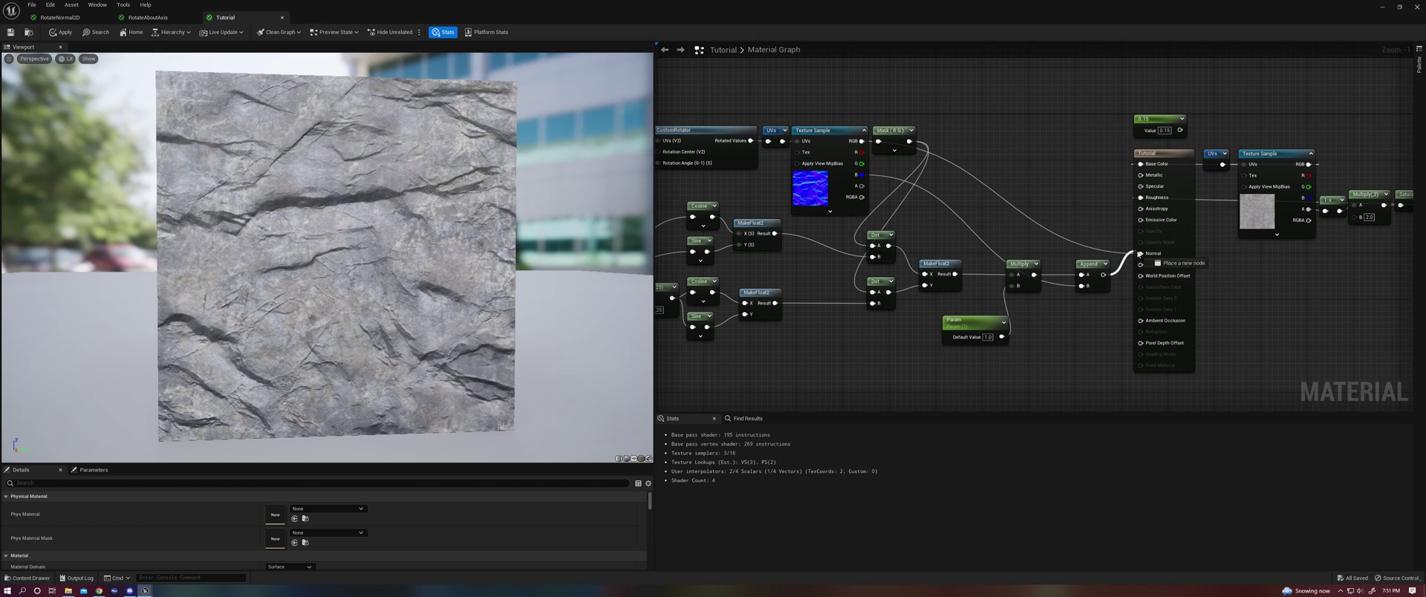
drag(1142, 257, 1141, 254)
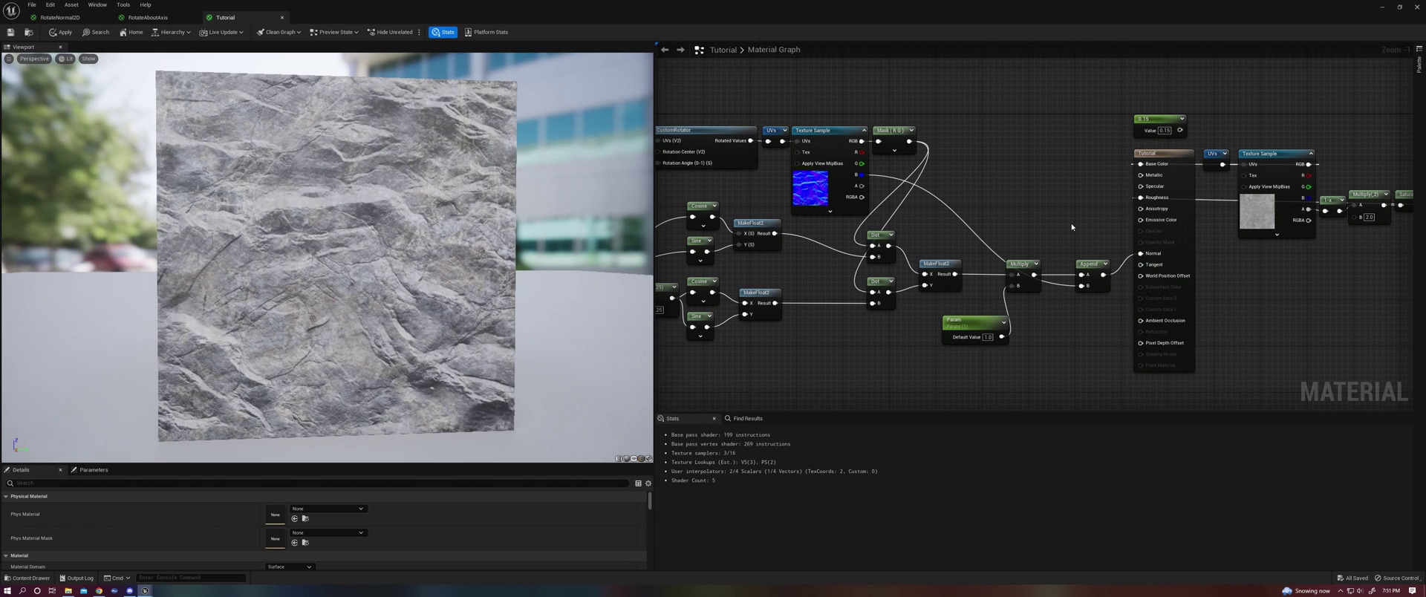
Move the group of Add, Cosine, Sine and MakeFloat2 nodes slightly down, away from the texture rotation nodes.
right_drag(846, 210, 969, 226)
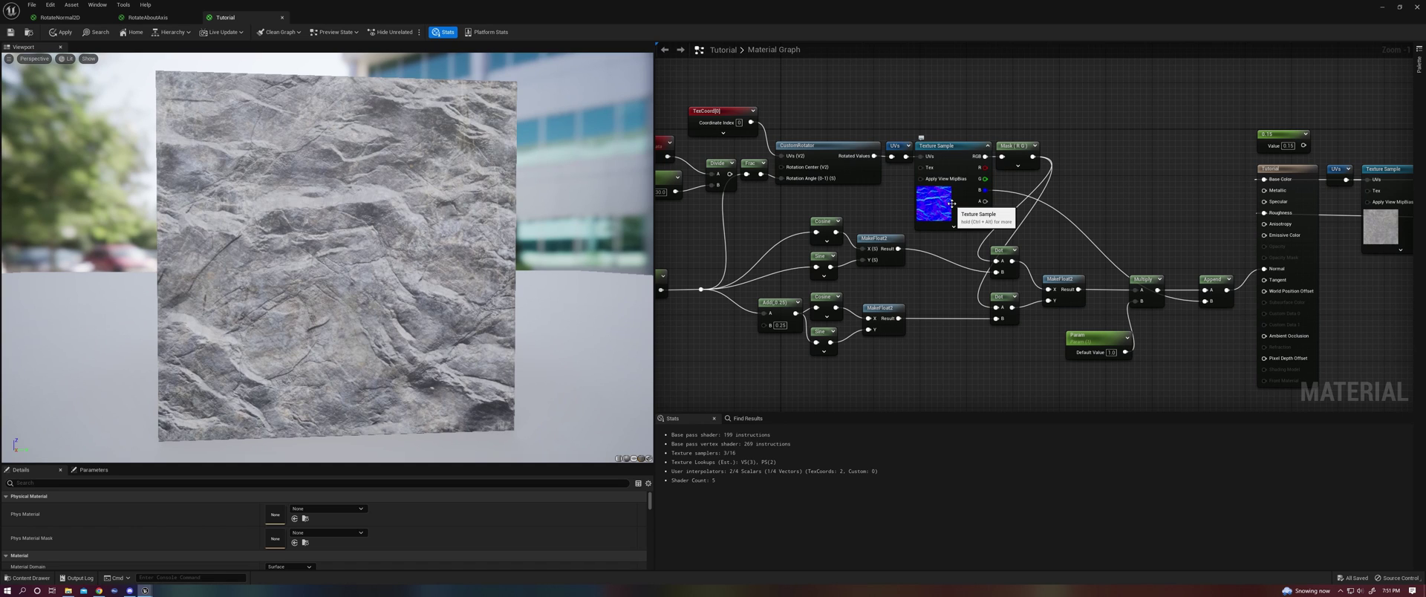
right_drag(936, 294, 995, 315)
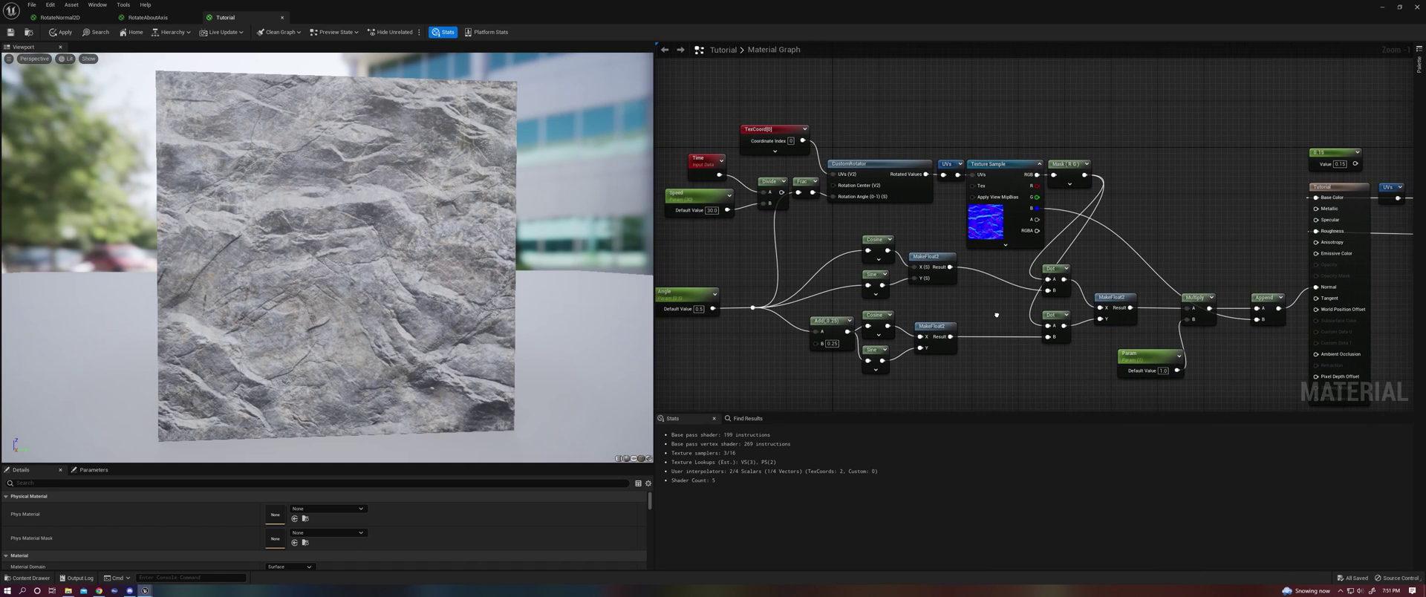
drag(889, 326, 952, 358)
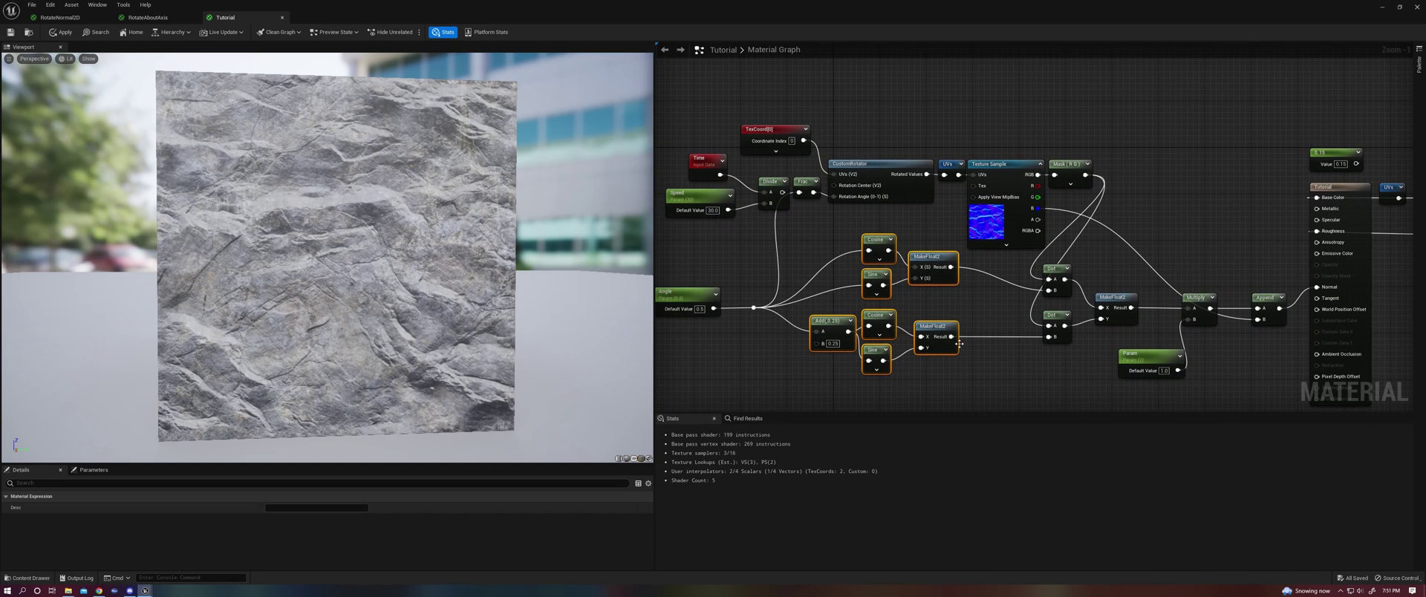
click(984, 318)
right_drag(985, 317, 1013, 328)
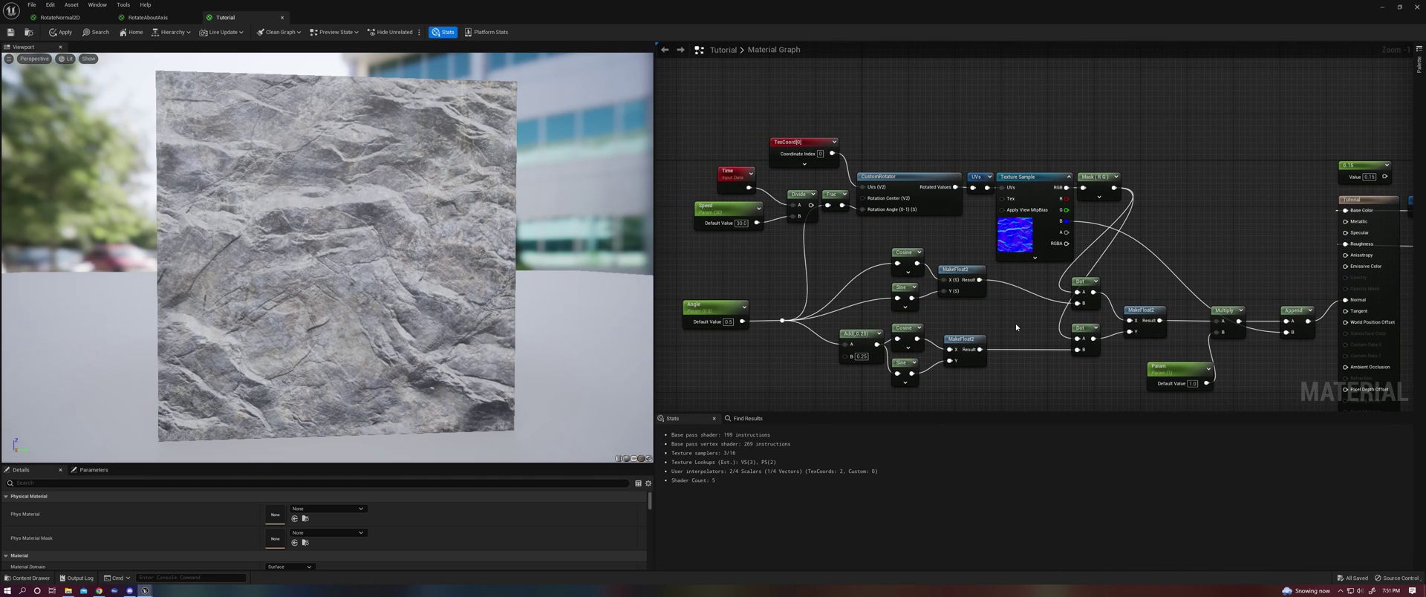
right_drag(1016, 326, 935, 311)
drag(934, 226, 946, 256)
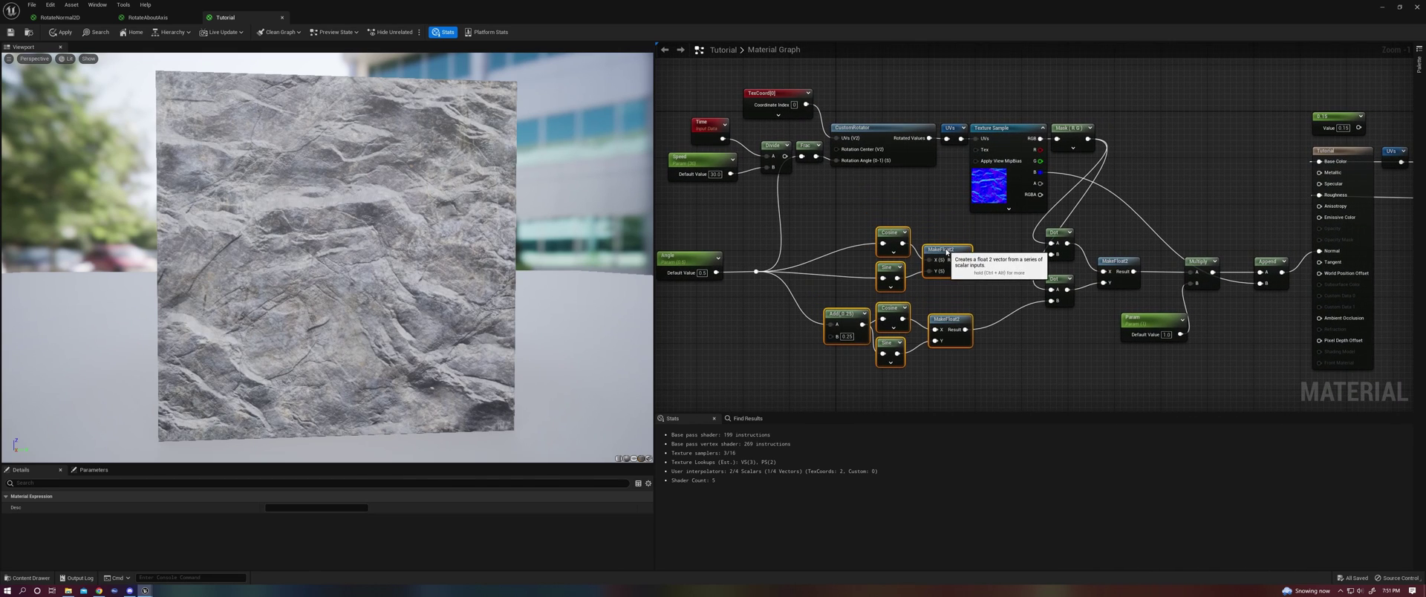
Move the Dot, final MakeFloat2, Multiply, Param and Append nodes down together, in line with the sine and cosine group.
click(1021, 245)
drag(1286, 349, 1286, 349)
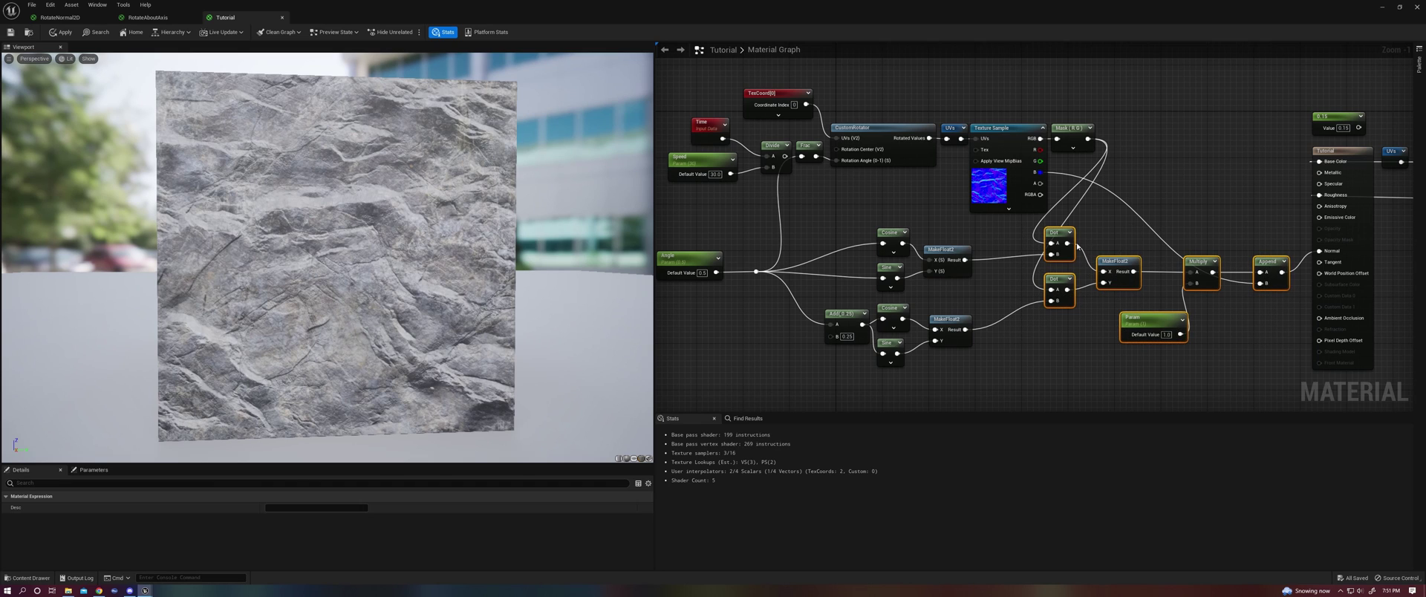
drag(1118, 262, 1117, 297)
click(989, 243)
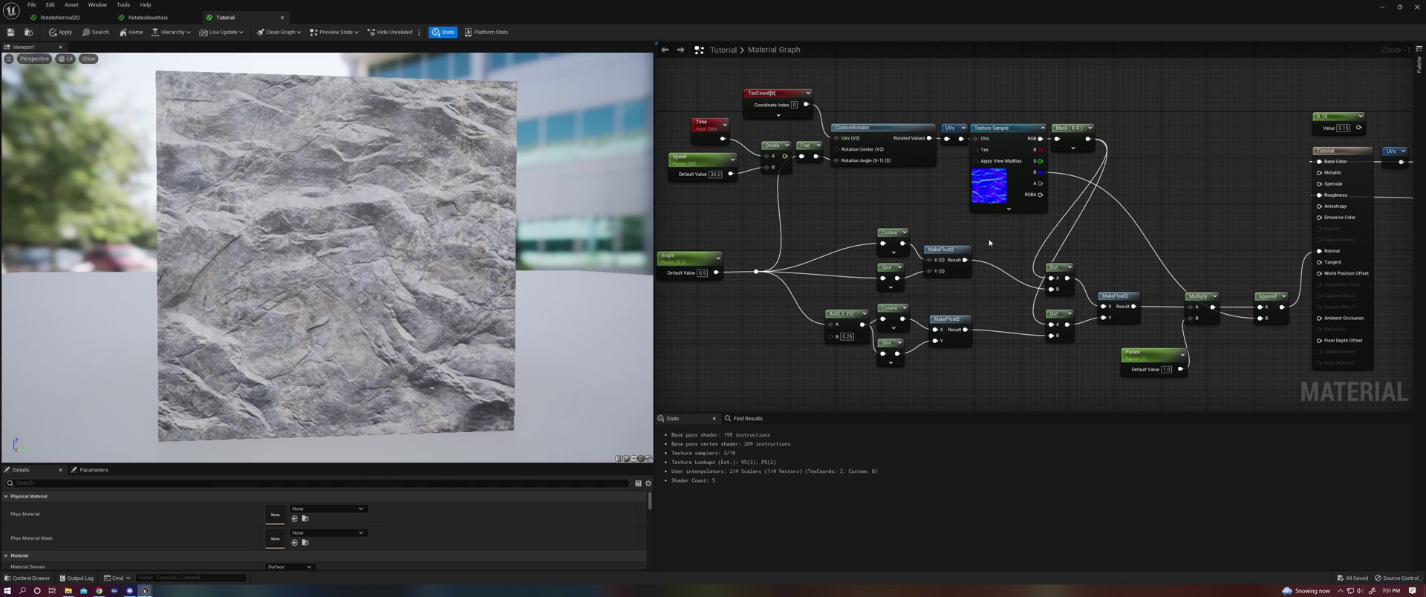
Restore the material editor to a smaller window and examine the domed cube and the embedded sphere in the level viewport.
right_drag(516, 258, 516, 245)
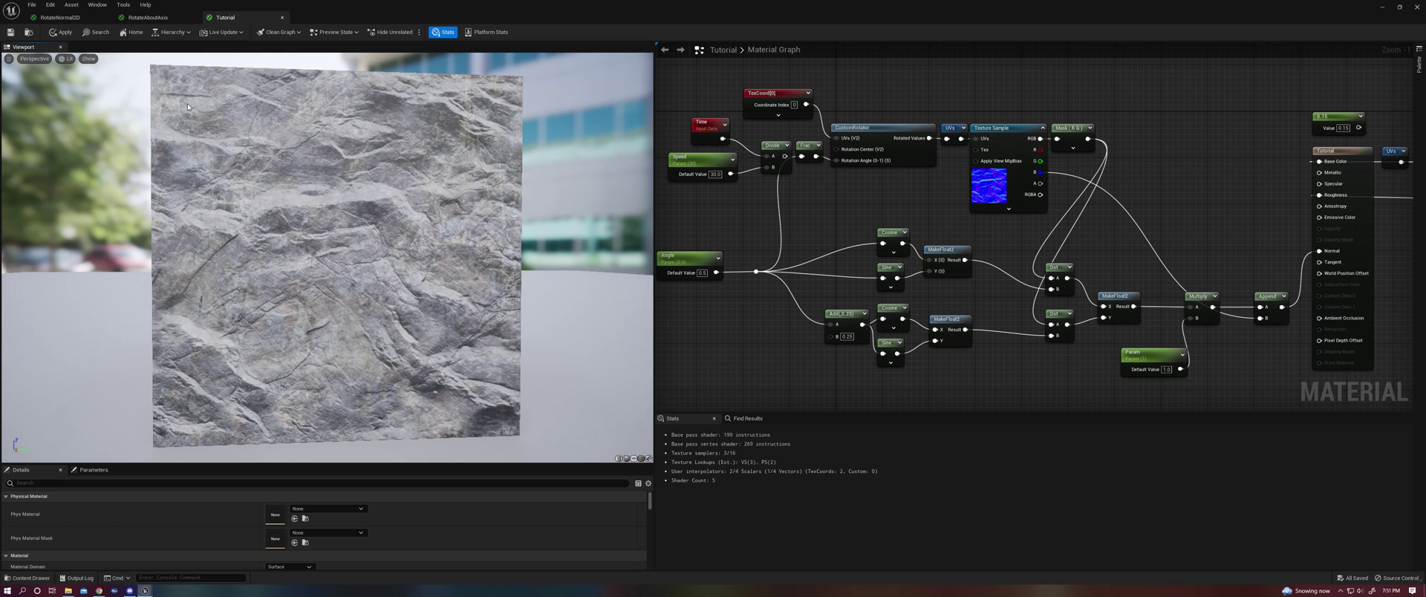
double_click(295, 14)
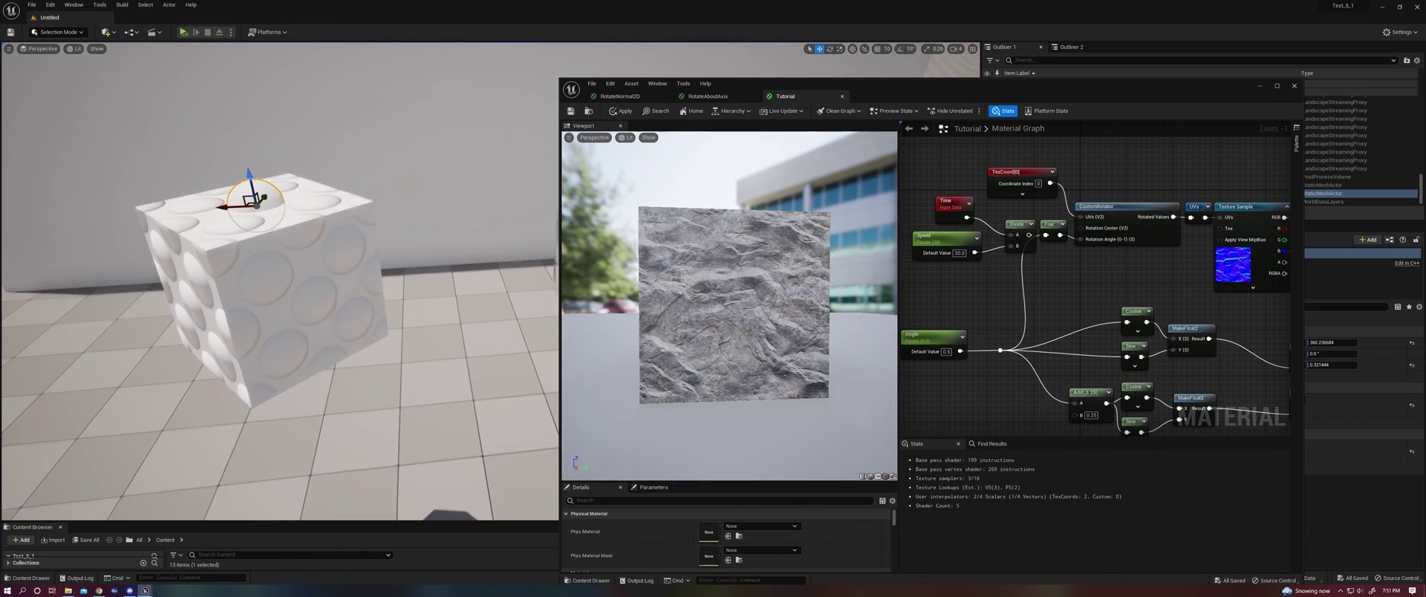
mouse_move(452, 309)
right_down()
mouse_move(416, 334)
mouse_move(432, 312)
right_up()
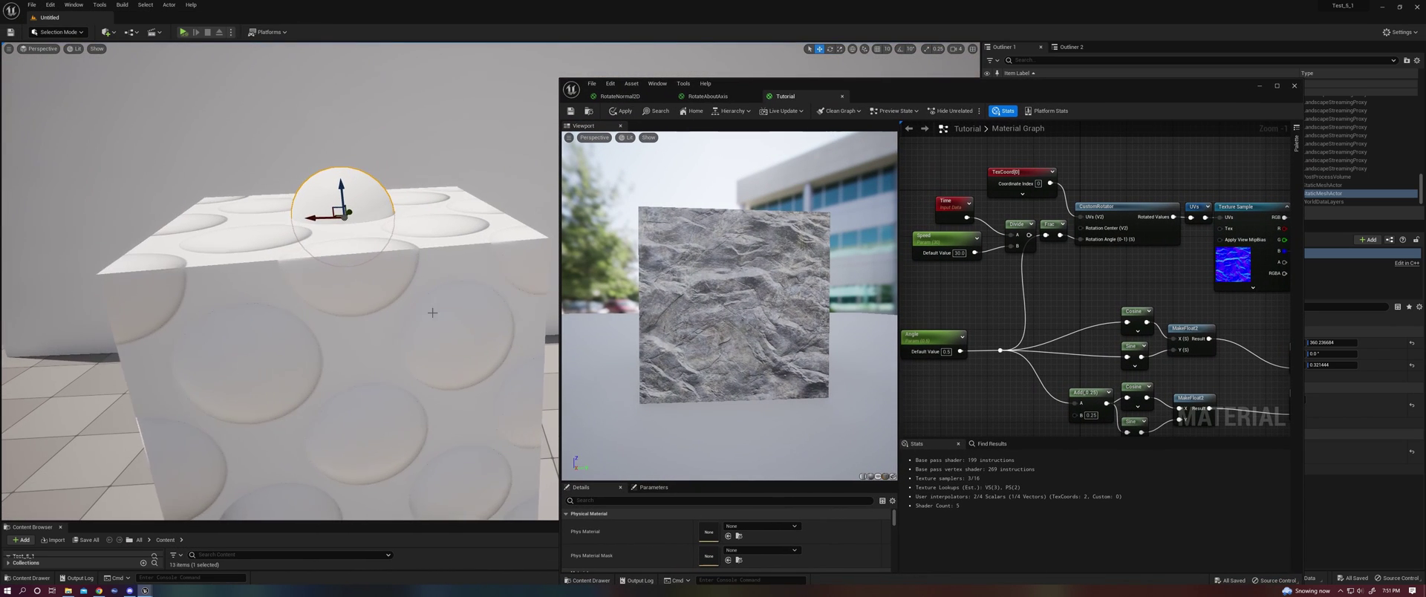
click(452, 310)
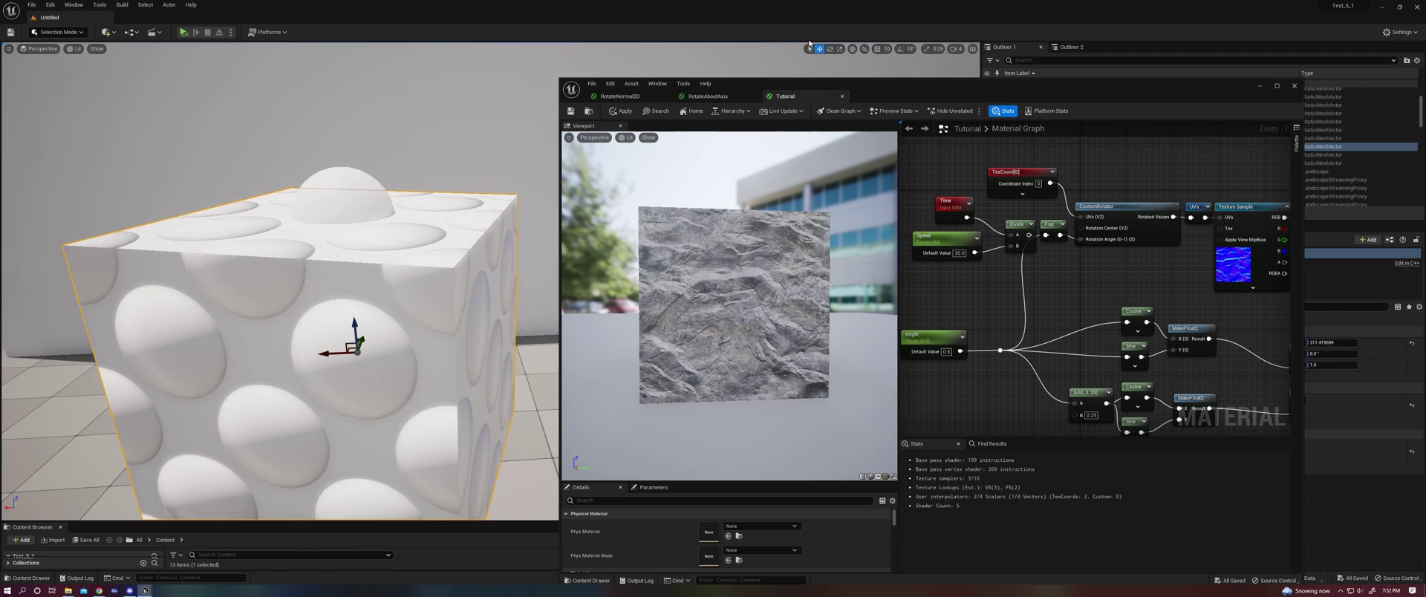
key(q)
right_drag(479, 217, 479, 297)
click(401, 169)
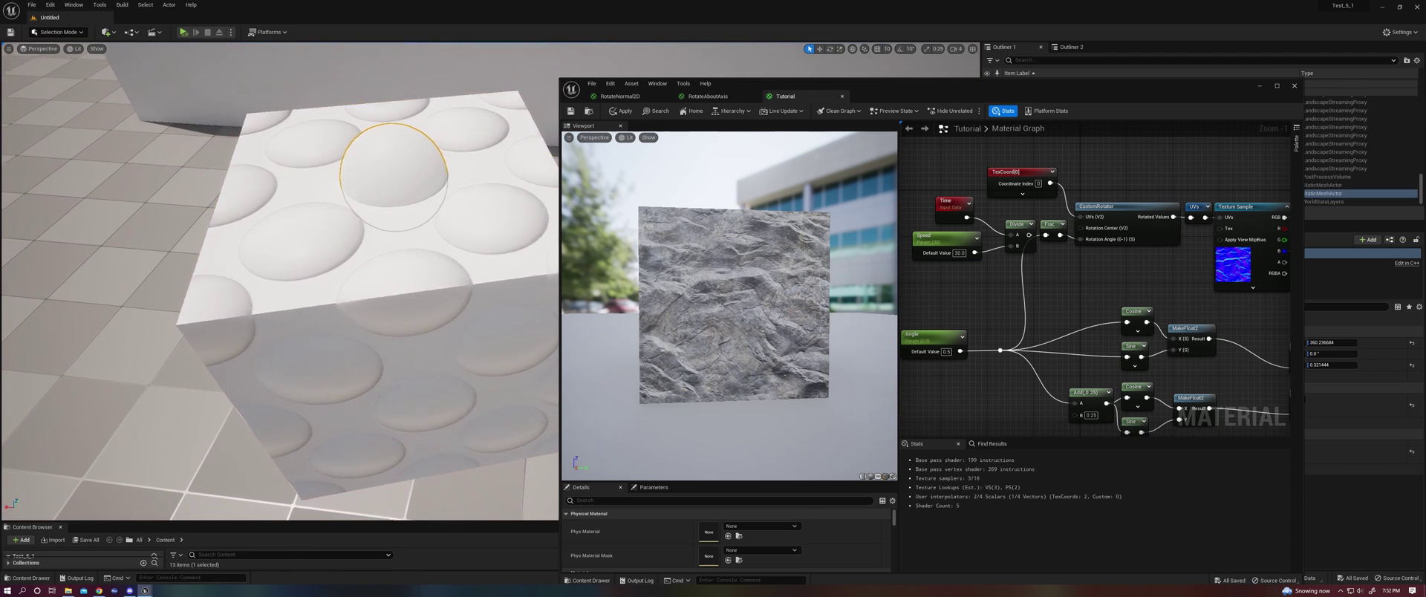
right_drag(401, 169, 386, 186)
right_drag(452, 235, 470, 235)
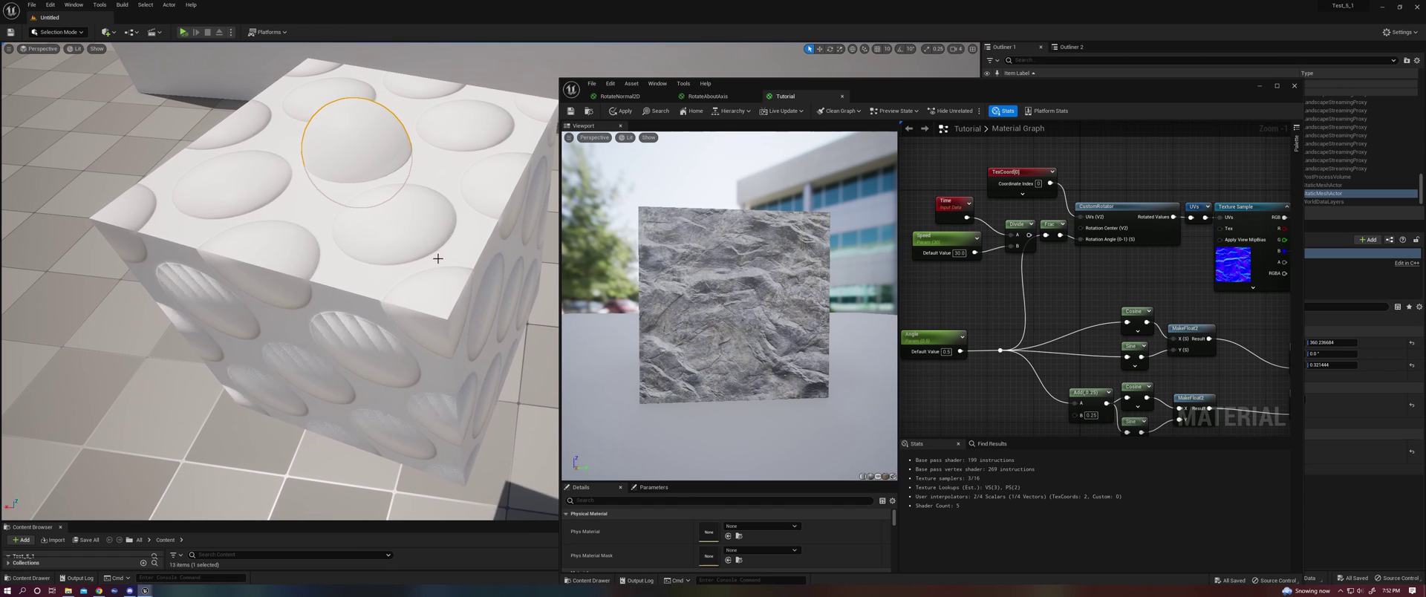
Switch the level viewport to the World Normal buffer visualization for viewing the domed cube and embedded sphere.
alt+drag(436, 253, 452, 297)
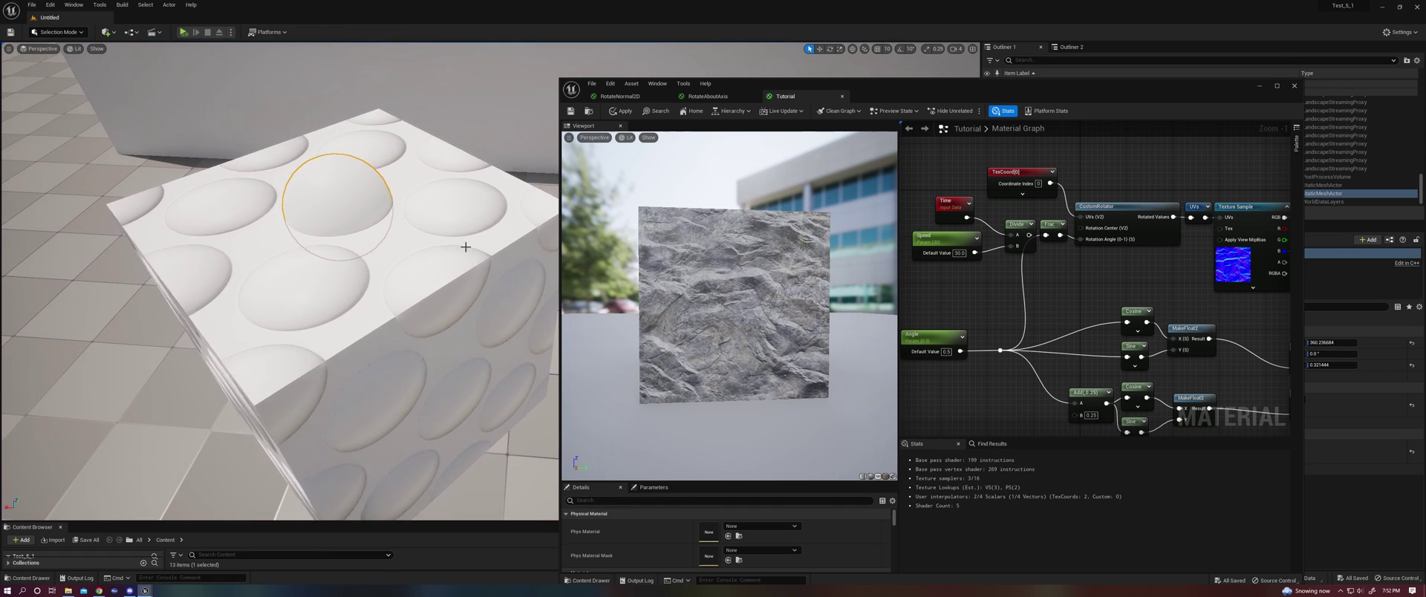
click(96, 49)
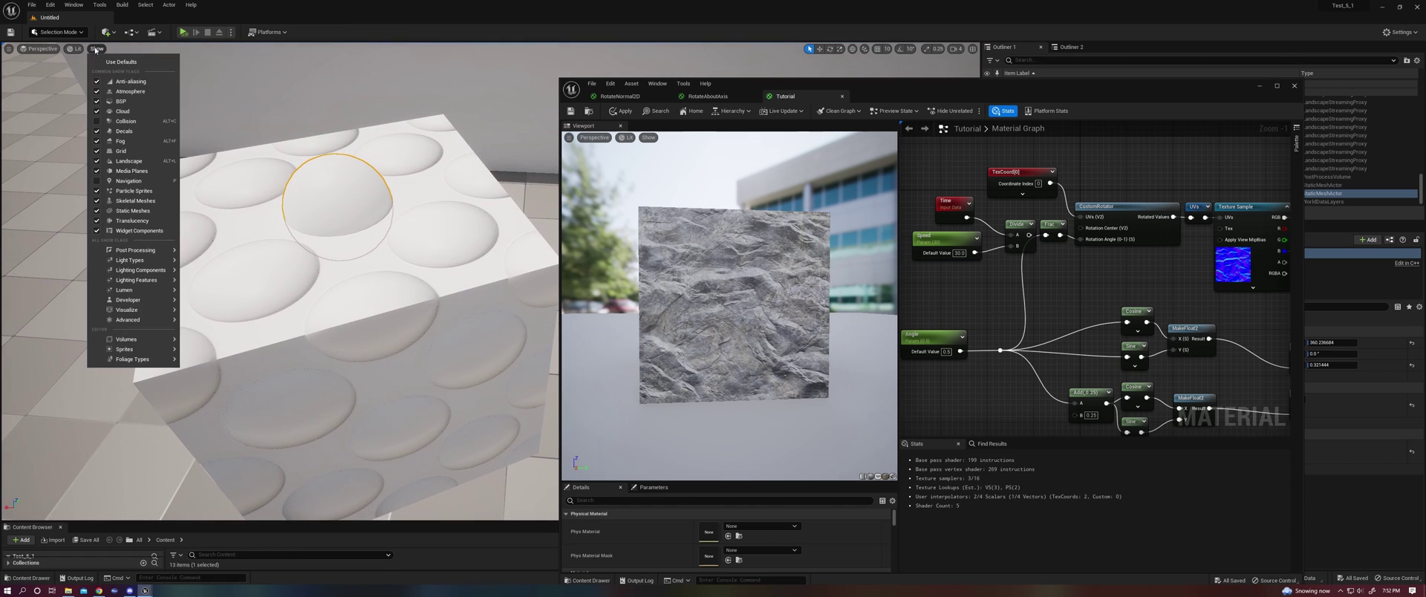
click(74, 49)
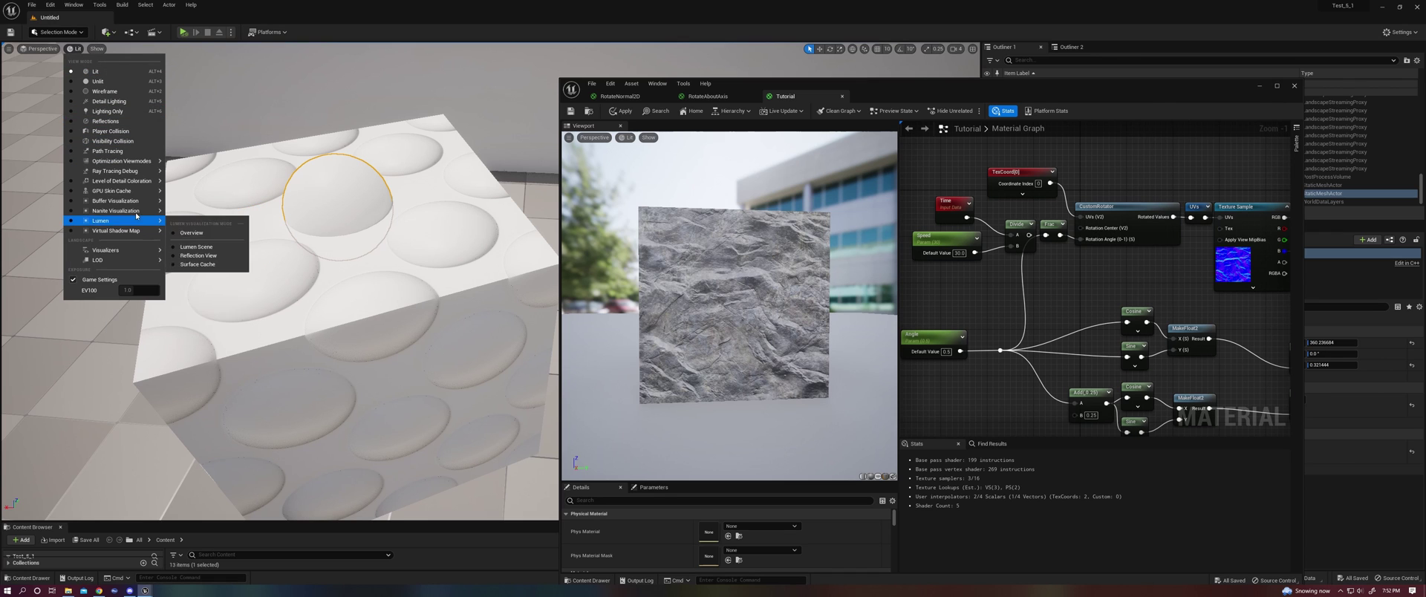
click(226, 369)
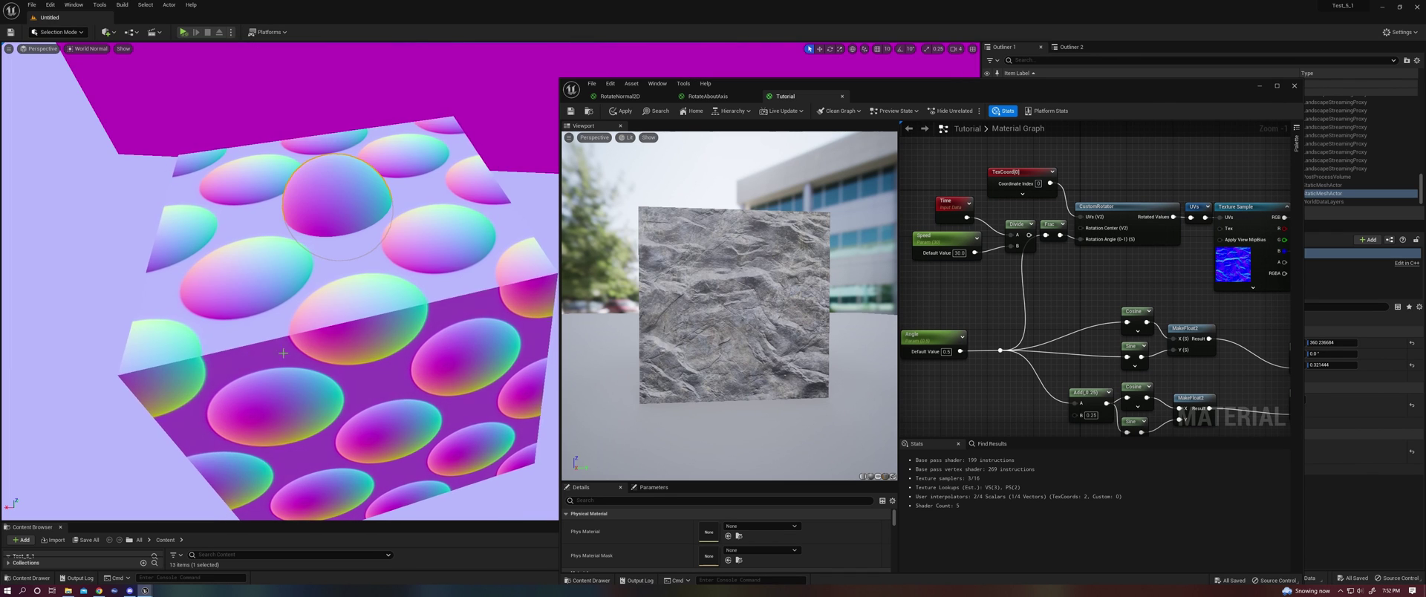
Compare the world normals of the embedded sphere with those of the surrounding domes on the cube's top face.
alt+drag(297, 282, 327, 375)
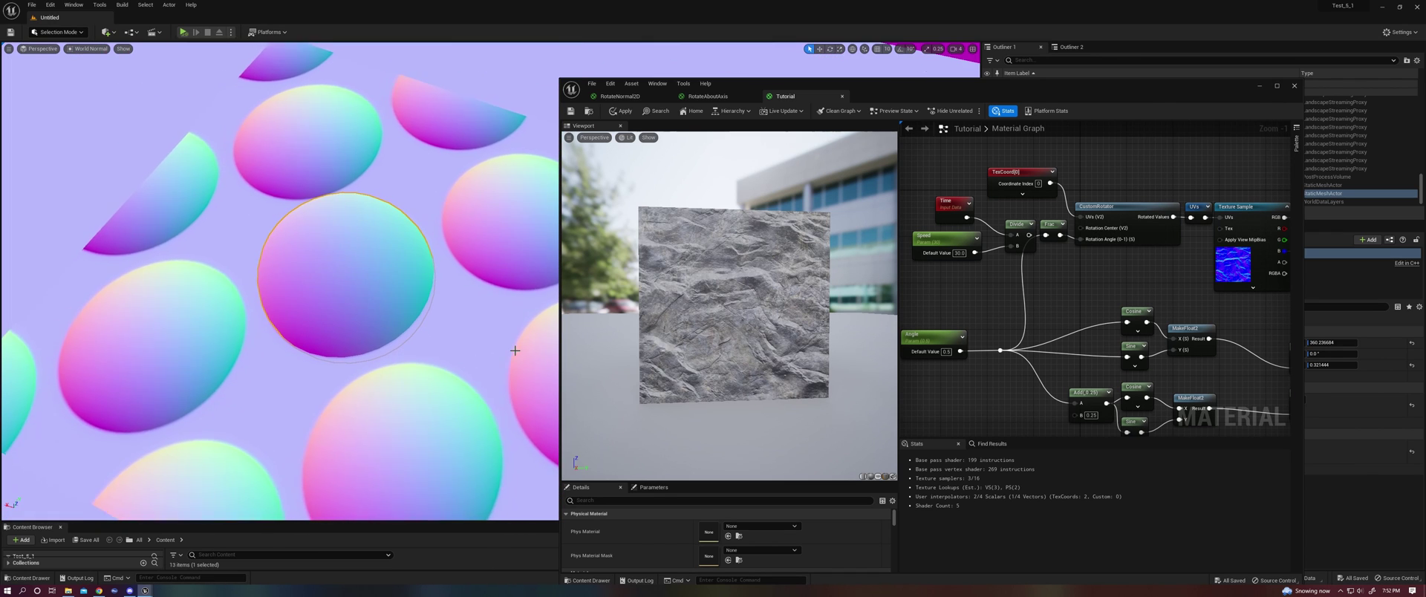
alt+drag(473, 342, 304, 316)
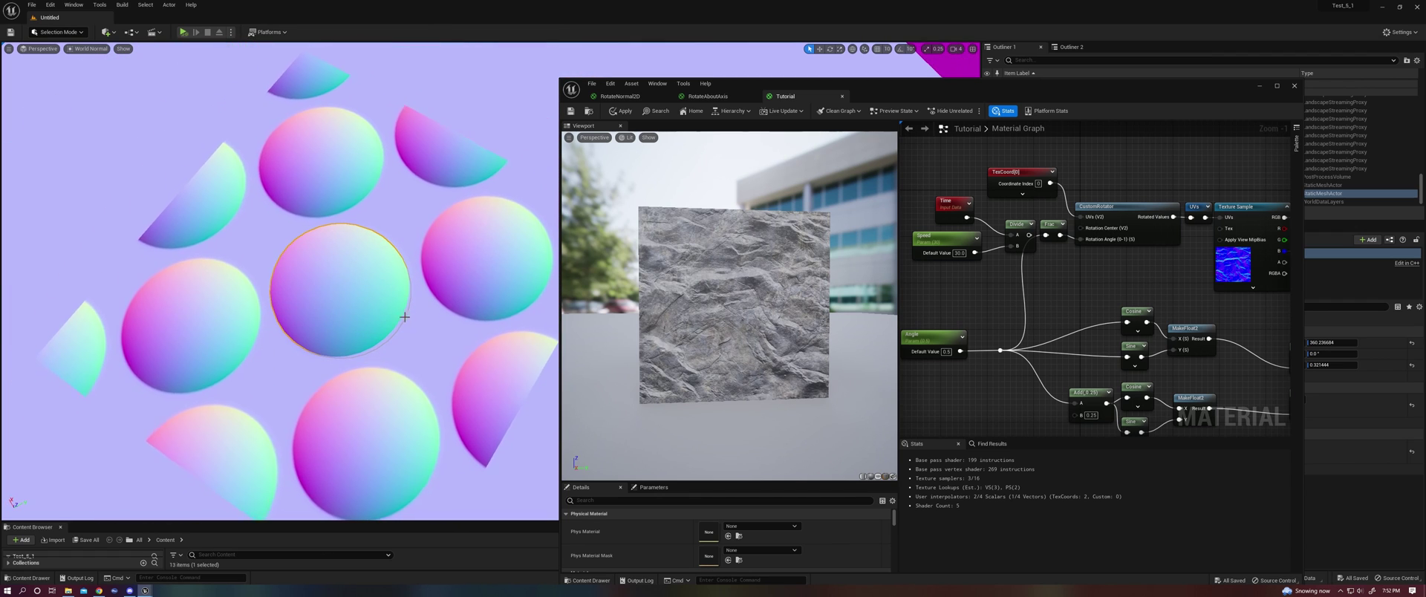
click(529, 373)
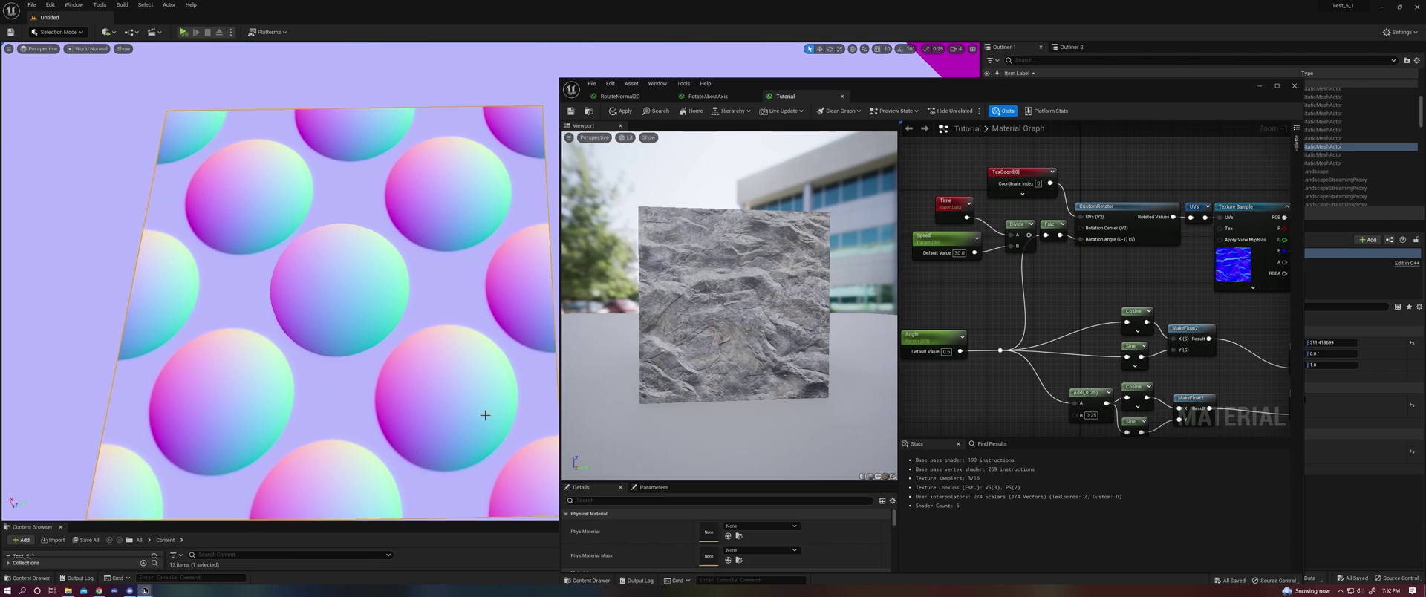
click(381, 265)
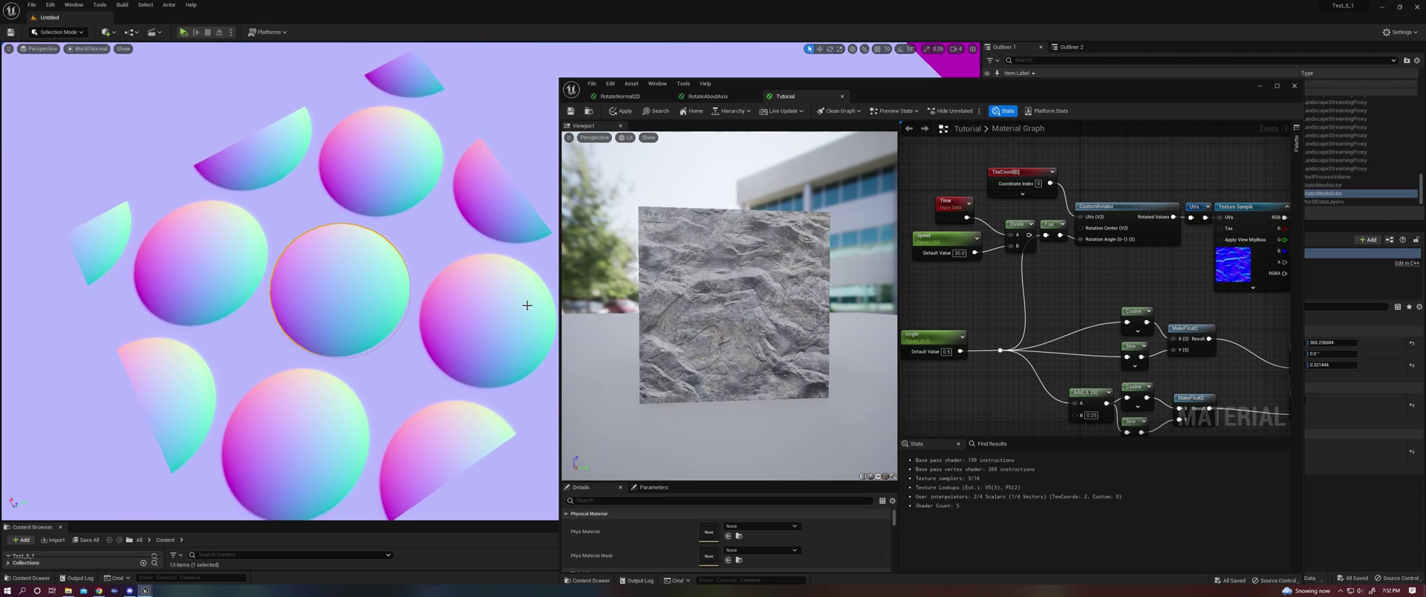
Open the RotateAboutAxis material and move its editor window aside to view the whole rotating cube in the level.
click(708, 96)
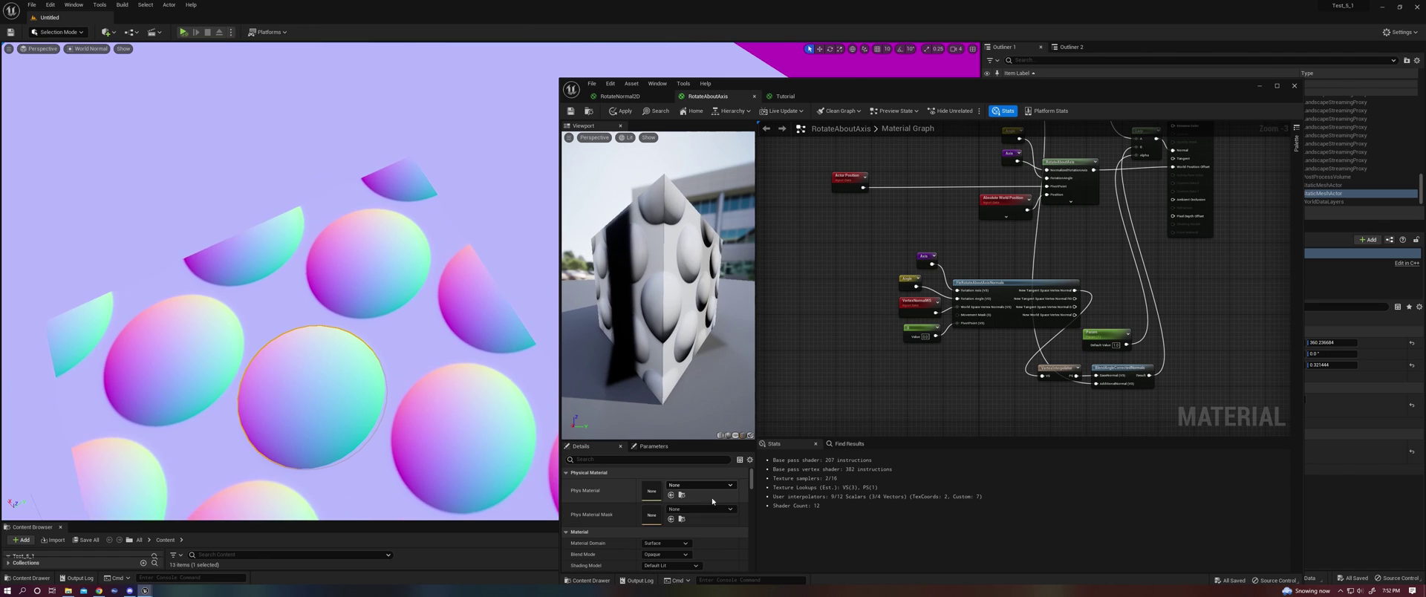
right_click(486, 449)
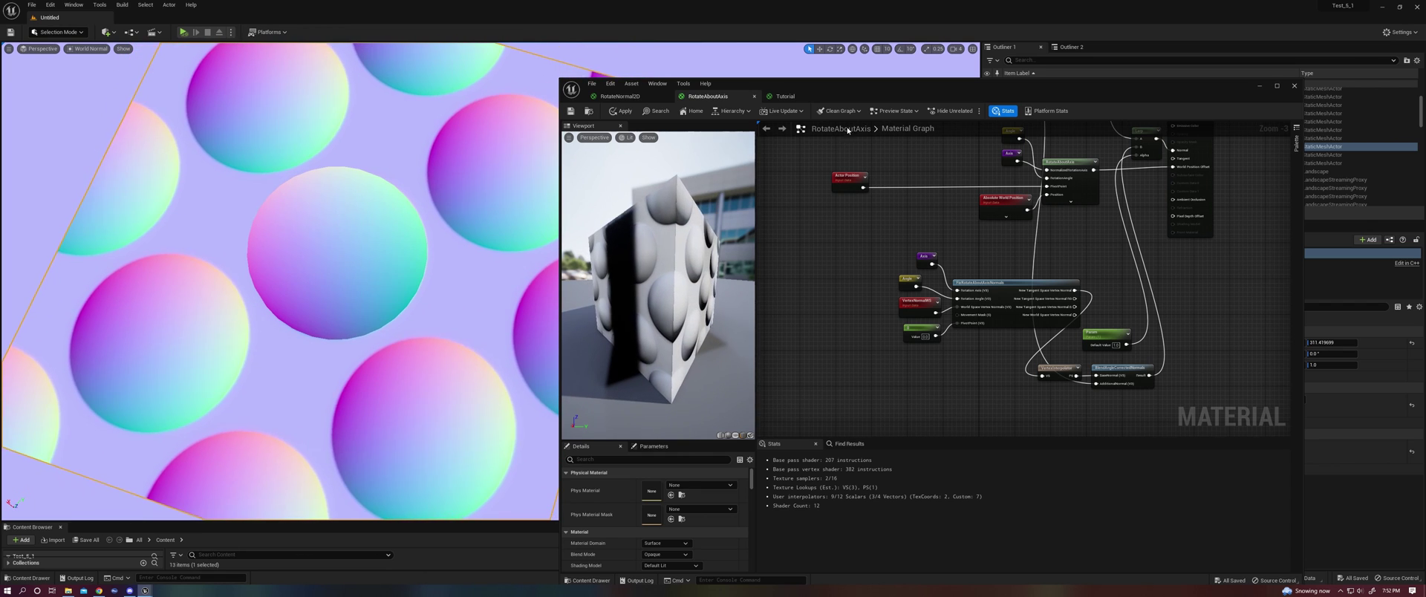
drag(875, 101, 1073, 81)
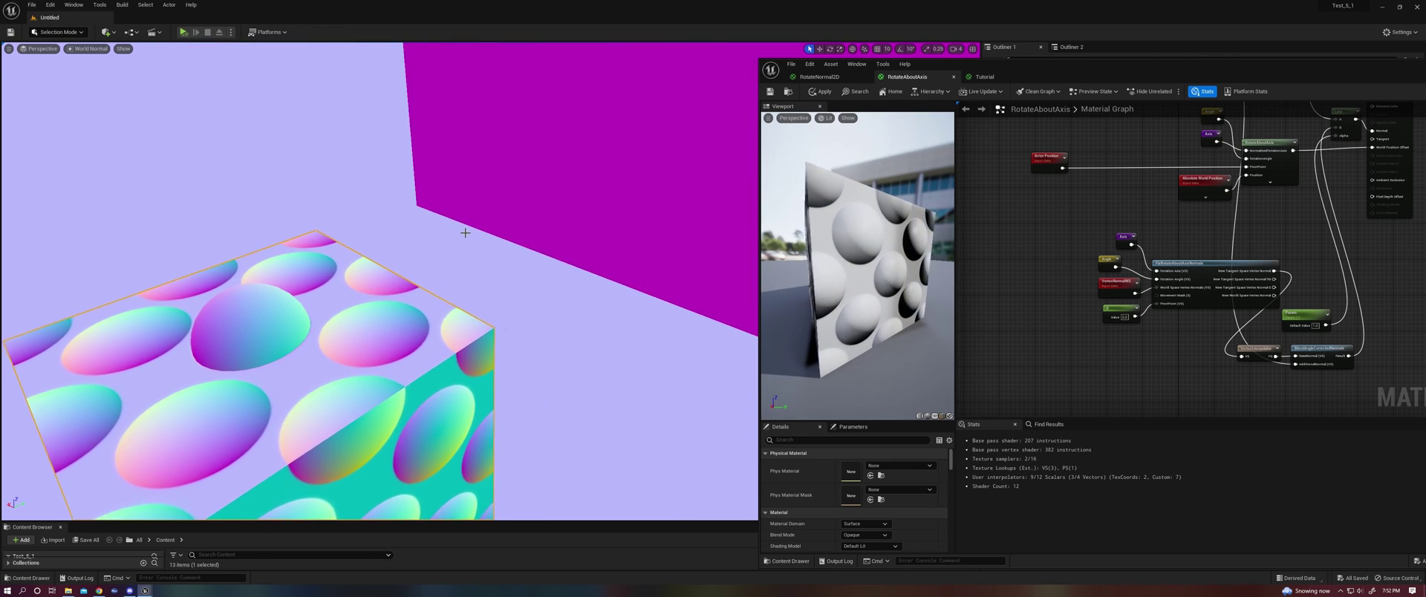
right_drag(461, 234, 522, 249)
key(s)
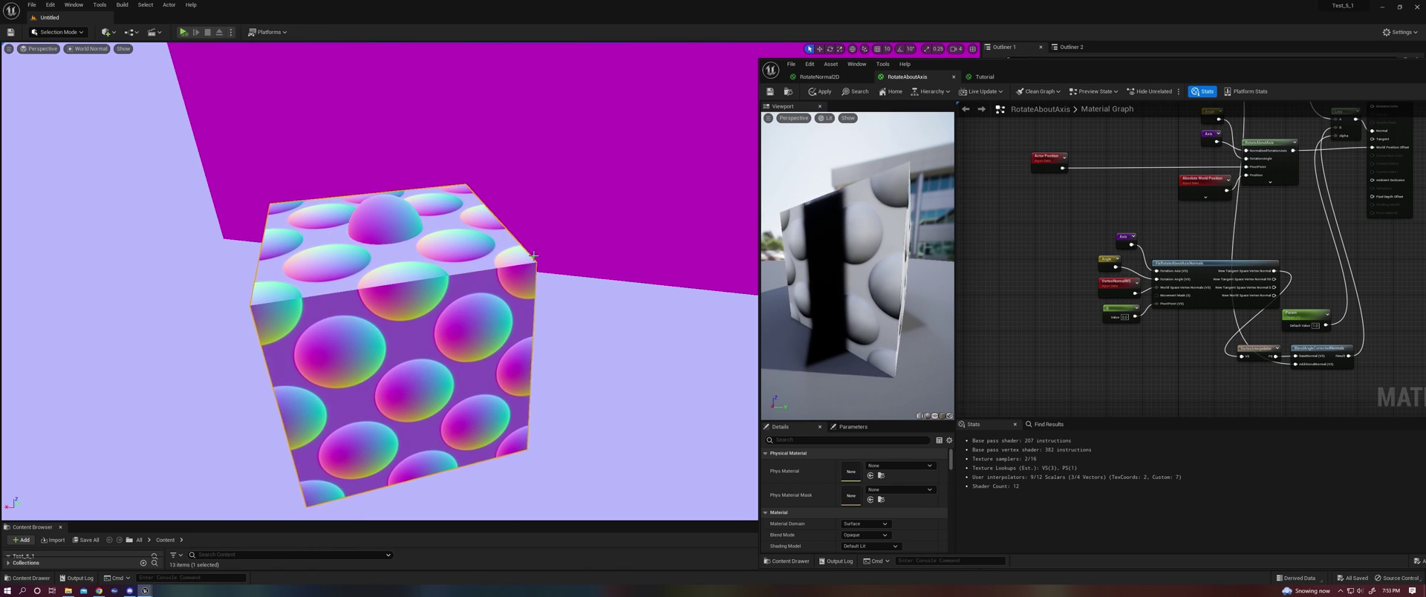
Widen the material editor window and narrow its preview area to give the RotateAboutAxis node graph more room.
right_drag(1089, 290, 1014, 290)
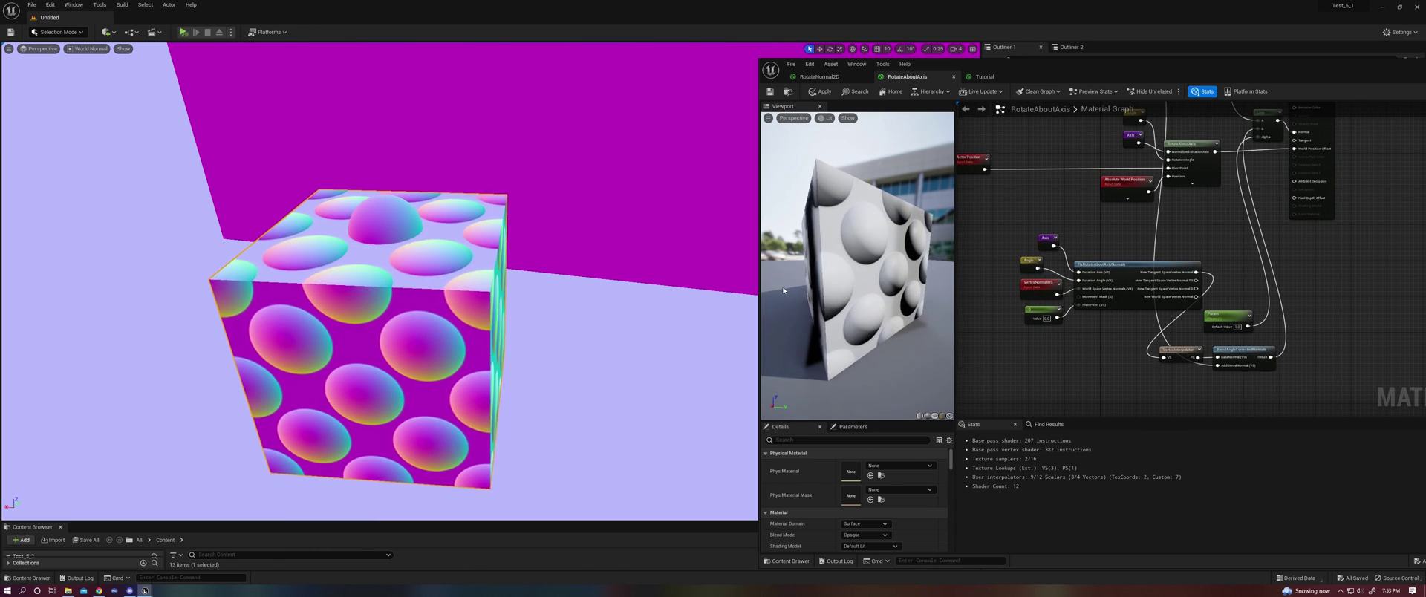
drag(758, 281, 539, 280)
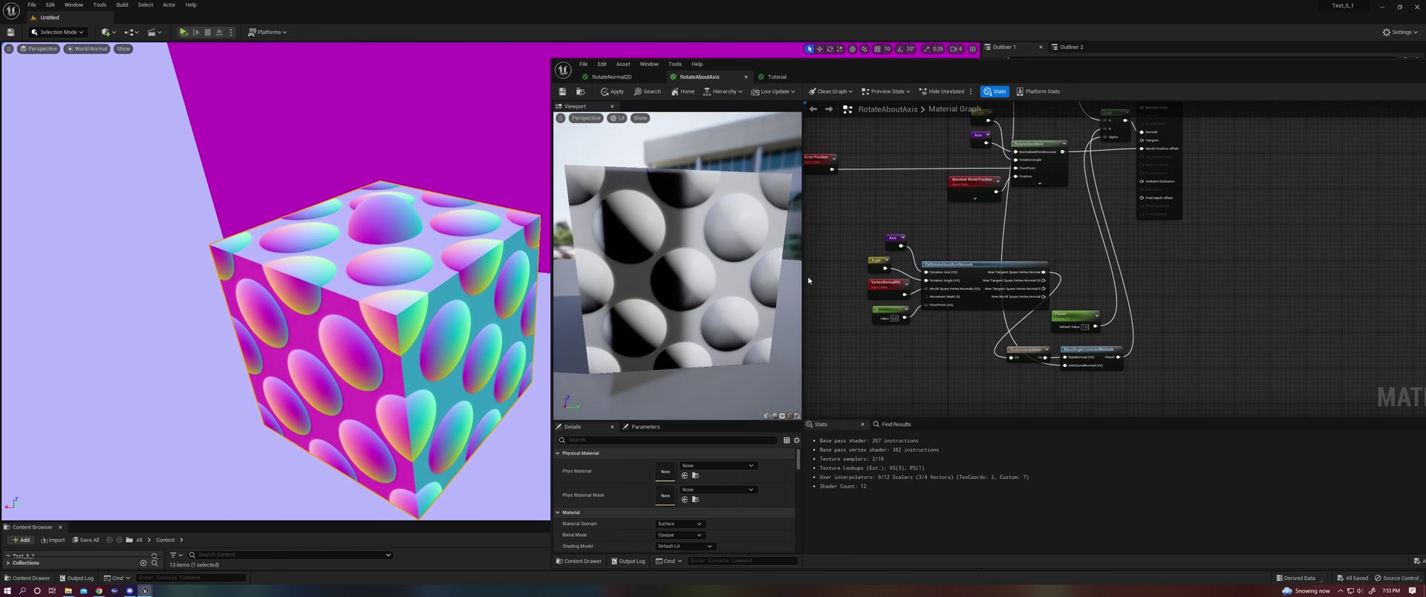
drag(803, 277, 749, 277)
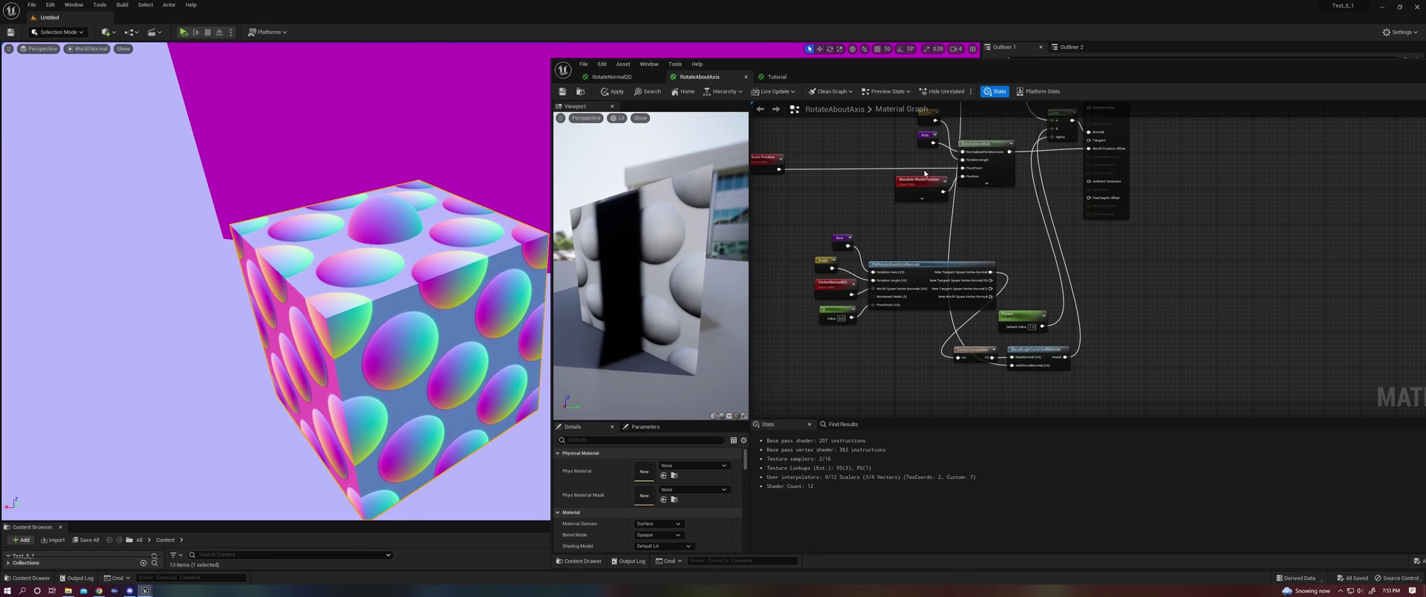
drag(882, 80, 889, 75)
right_drag(906, 245, 924, 257)
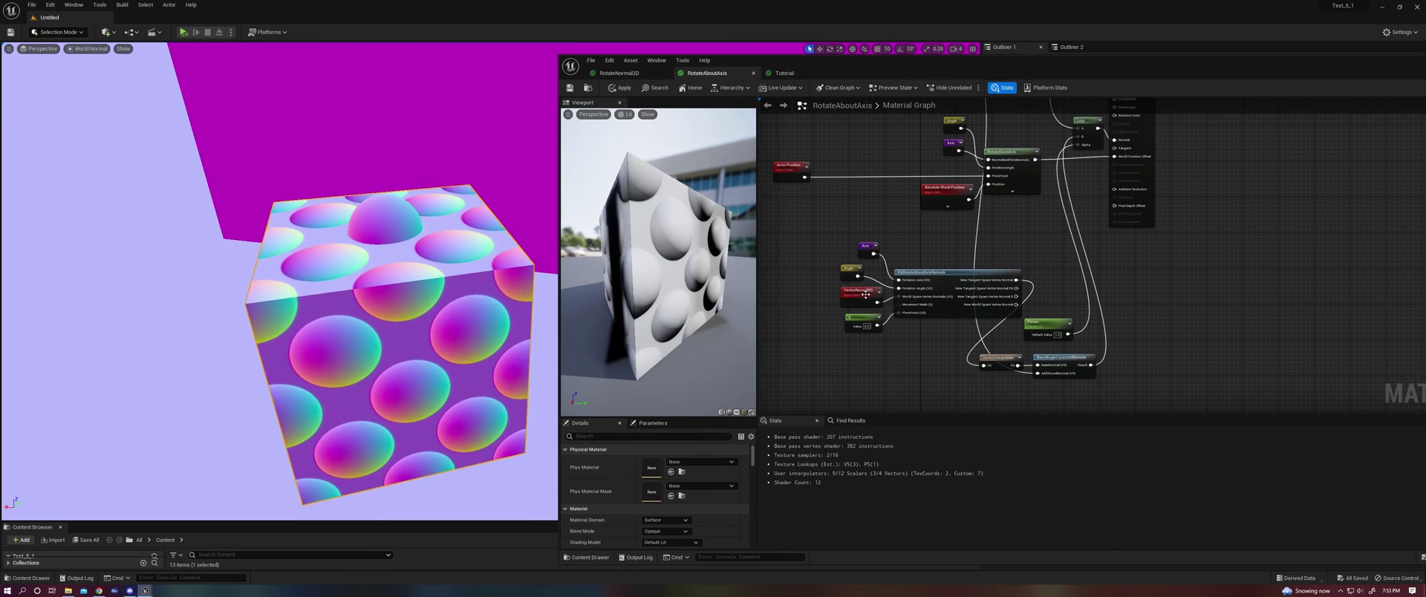
Move the Param node up above the FixRotateAboutAxisNormals node, clear of the BlendAngleCorrectedNormals node.
click(862, 295)
scroll(939, 327, up, 1)
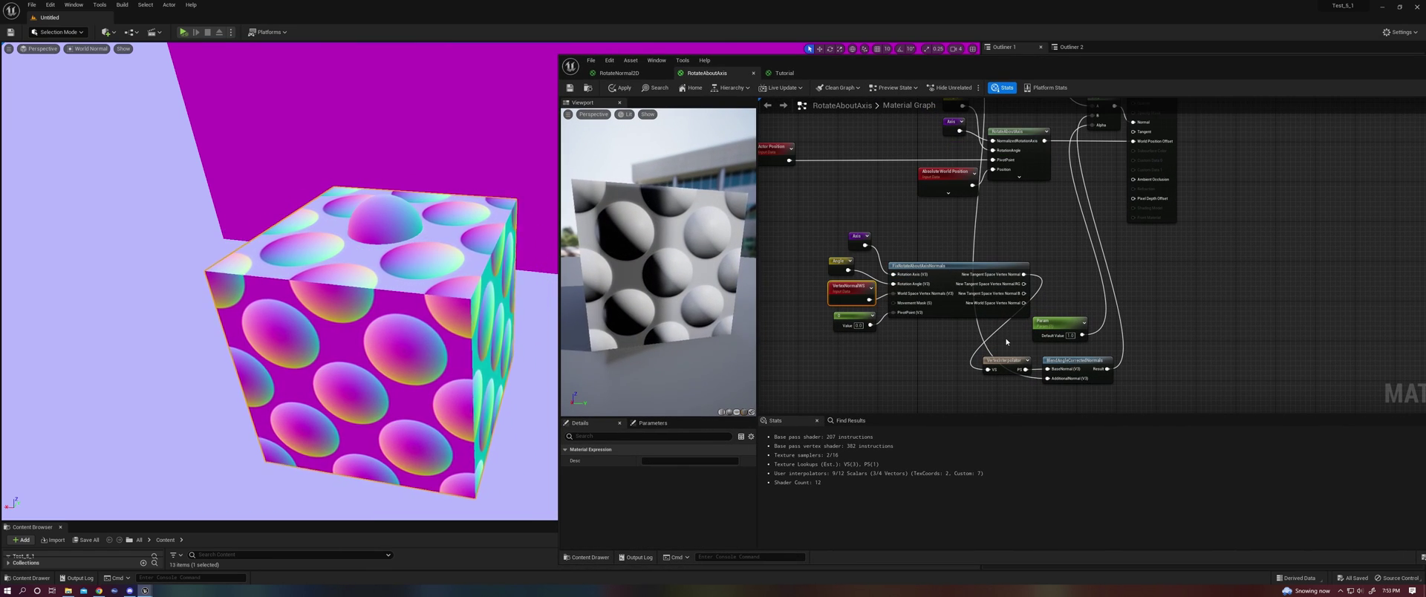
mouse_move(906, 238)
right_down()
mouse_move(939, 318)
mouse_move(897, 280)
mouse_move(924, 242)
right_up()
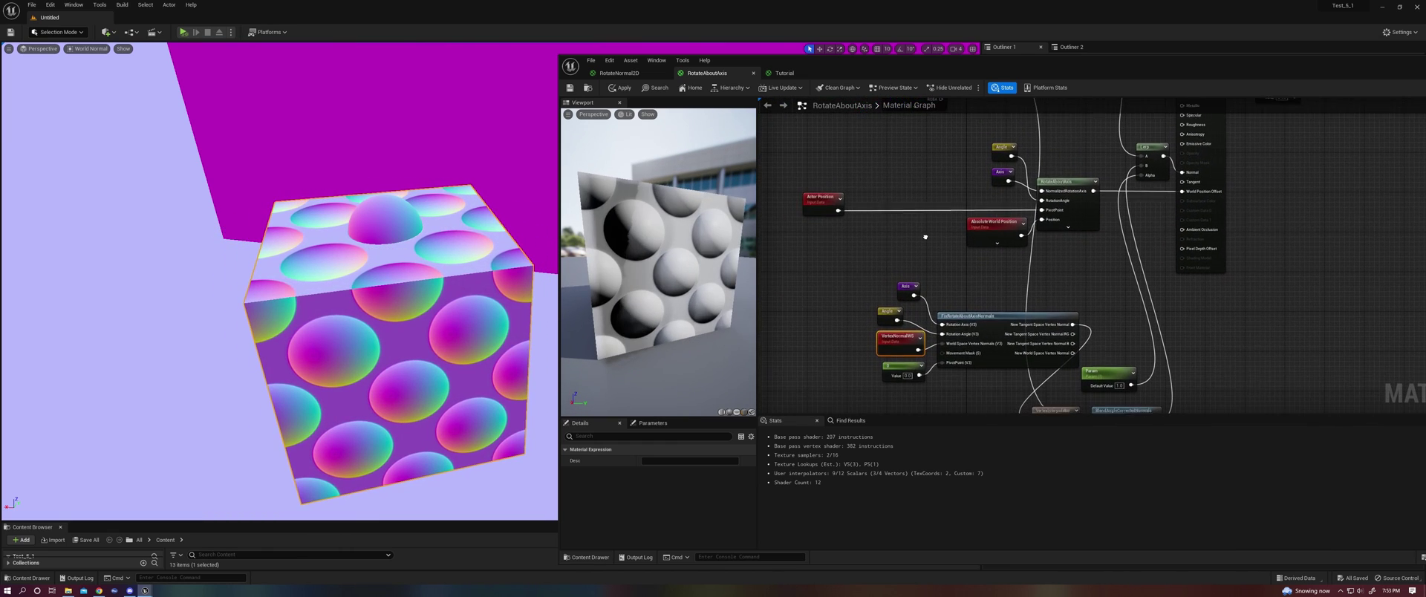
drag(813, 141, 854, 170)
click(1097, 324)
right_drag(1097, 323, 1083, 289)
drag(1092, 334, 1087, 234)
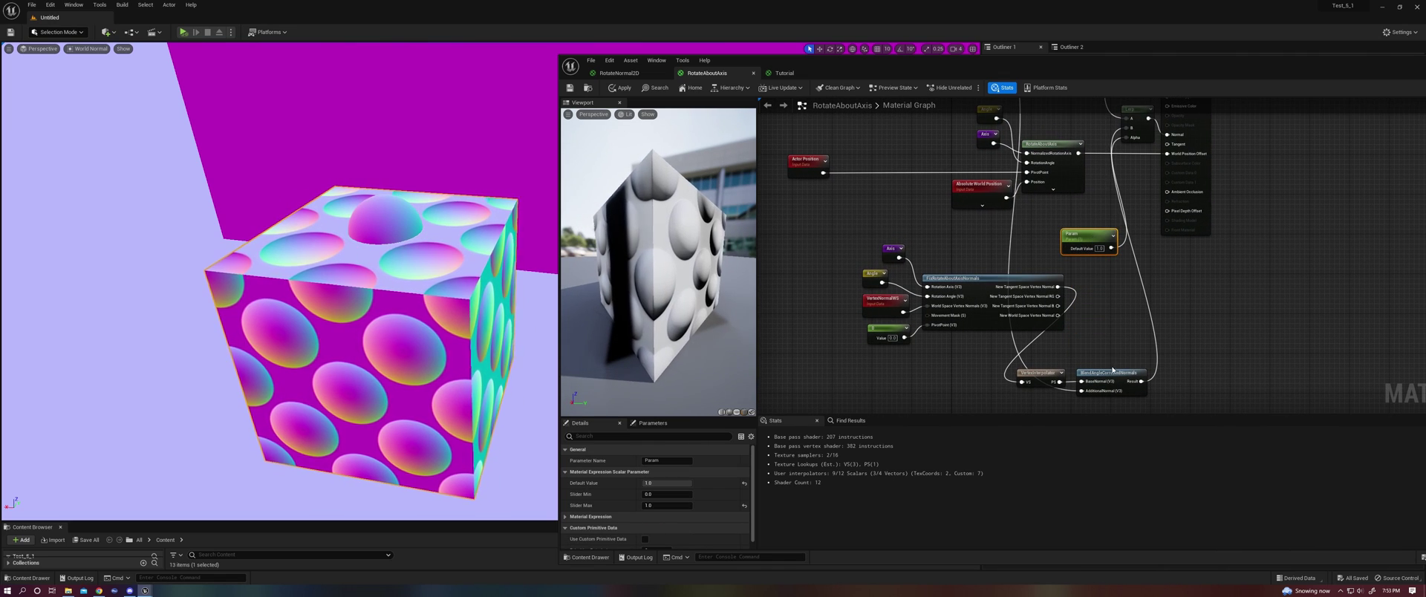
Check the BlendAngleCorrectedNormals node's description and set the Param node's default value to 0.0.
mouse_move(1110, 376)
mouse_down()
mouse_move(1136, 321)
mouse_move(1088, 349)
mouse_move(1110, 373)
mouse_up()
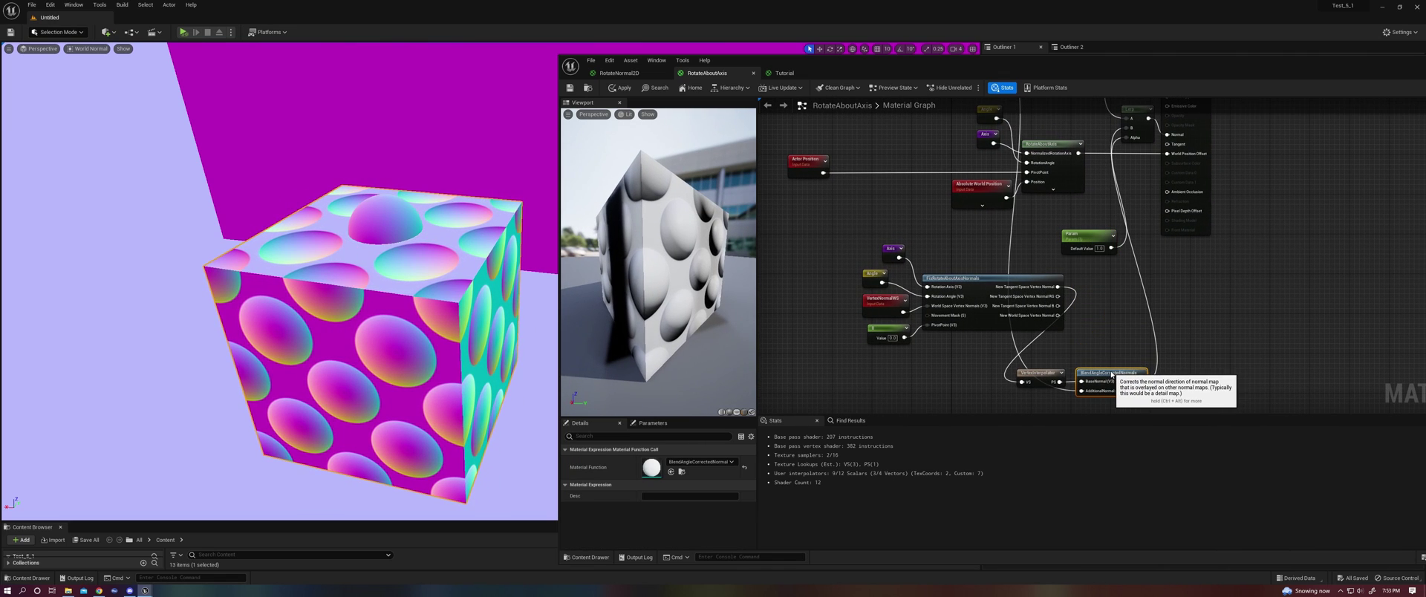
click(1099, 350)
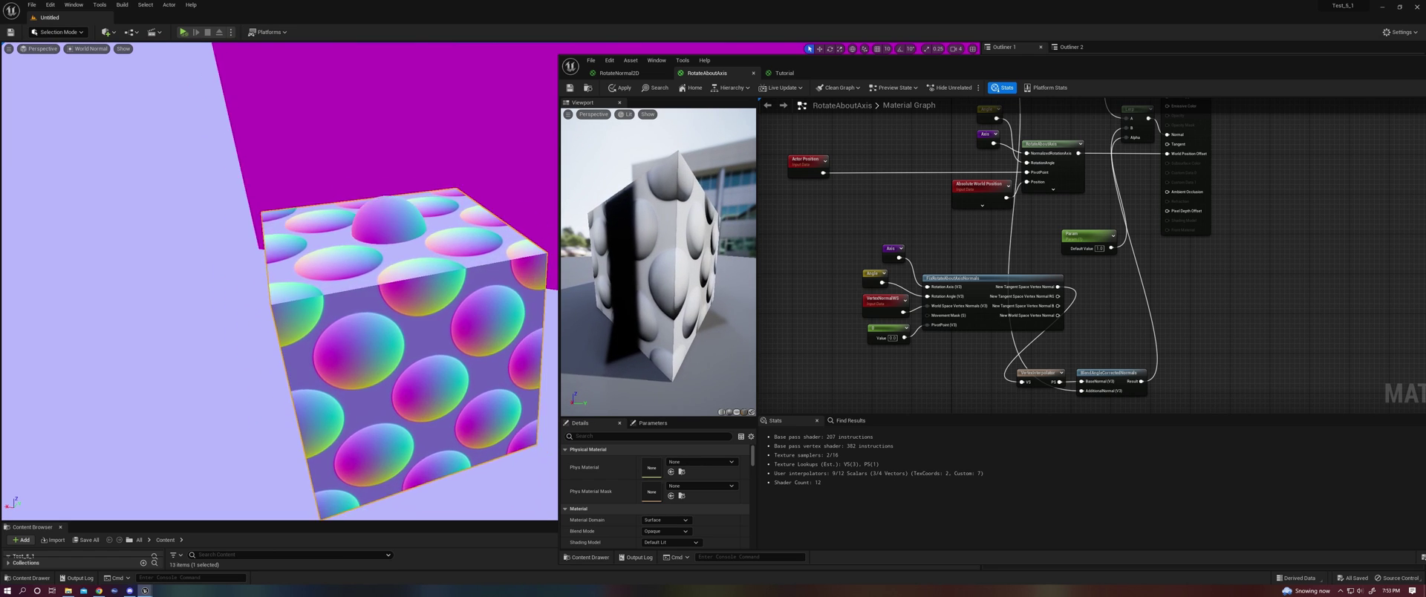
click(1072, 242)
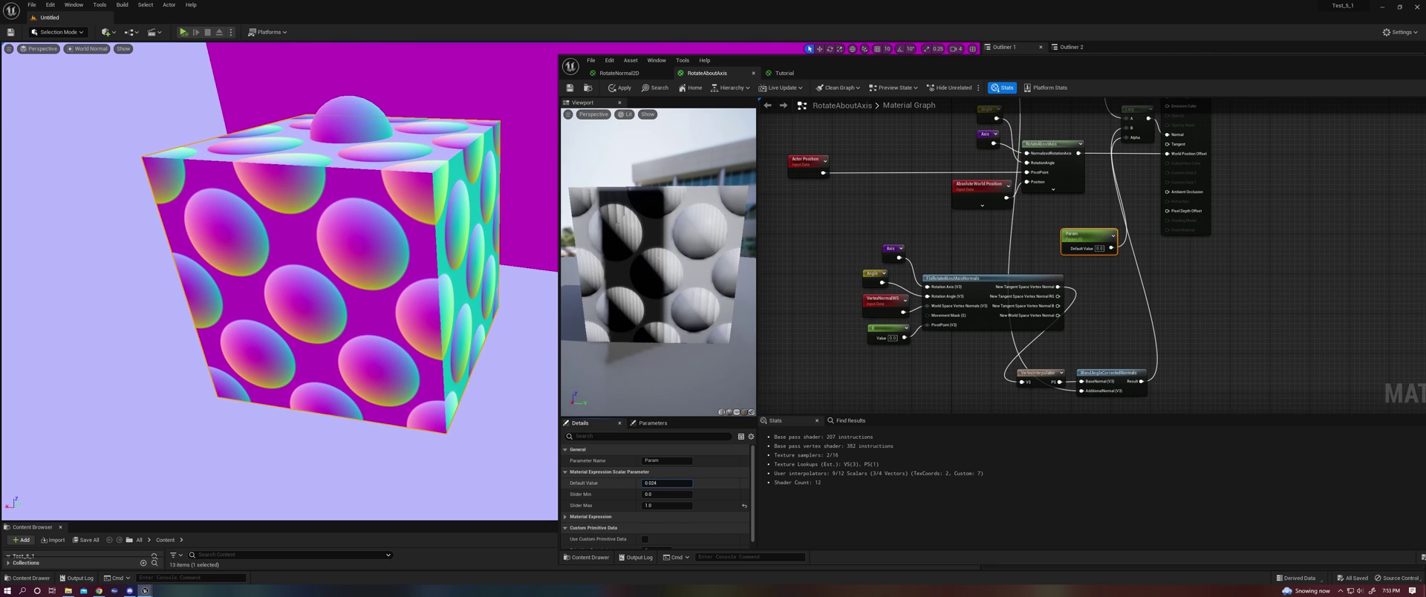
mouse_move(643, 483)
mouse_down()
mouse_move(691, 483)
mouse_move(645, 482)
mouse_up()
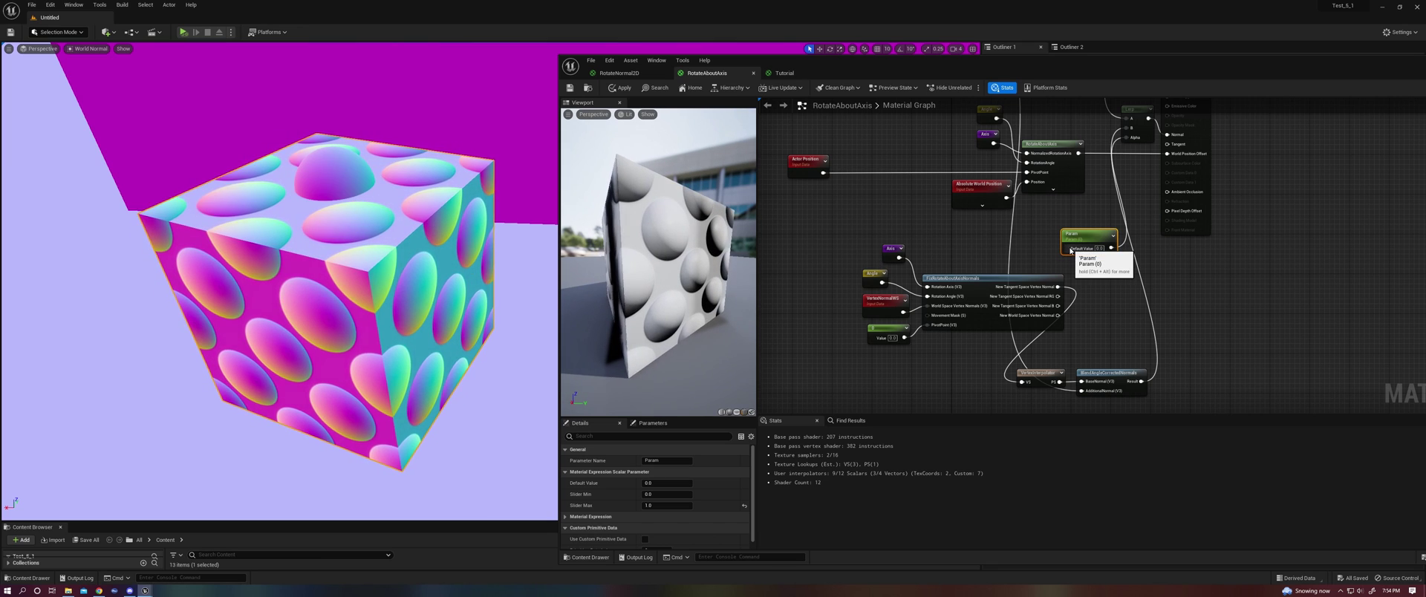
Open the FixRotateAboutAxisNormals function, inspect its RotateAboutAxis node, then close it and return to the RotateAboutAxis material.
right_drag(910, 226, 1014, 379)
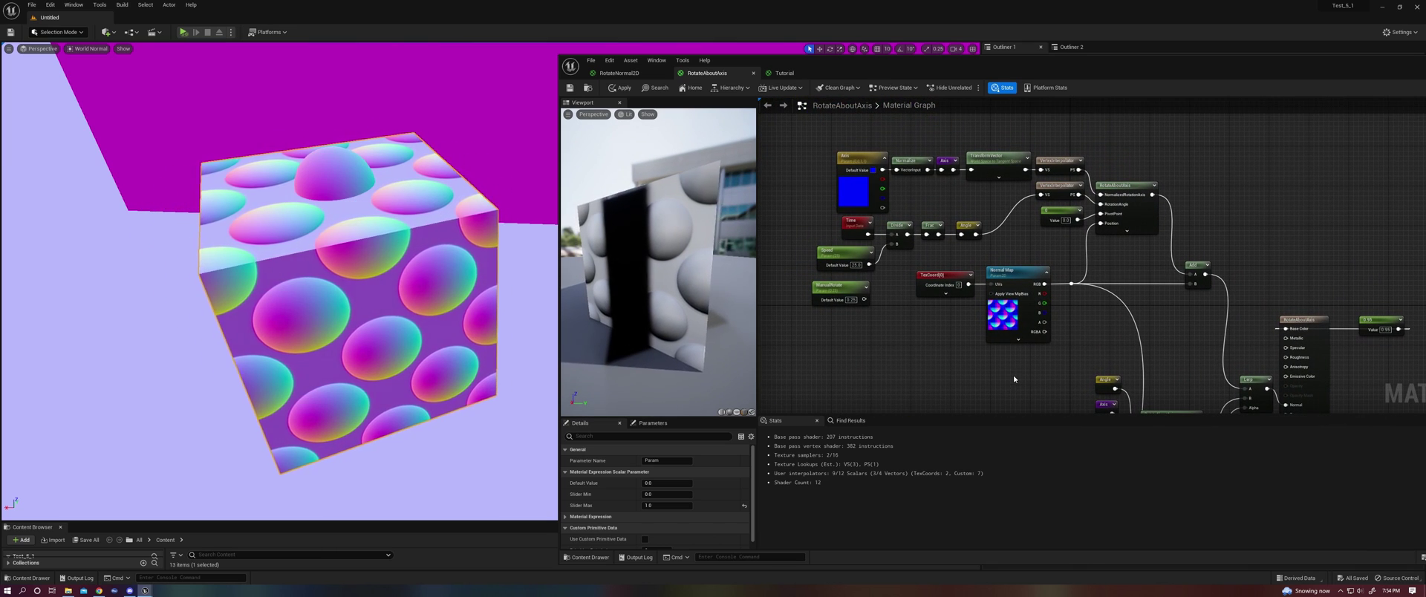
right_drag(1049, 380, 937, 135)
double_click(965, 301)
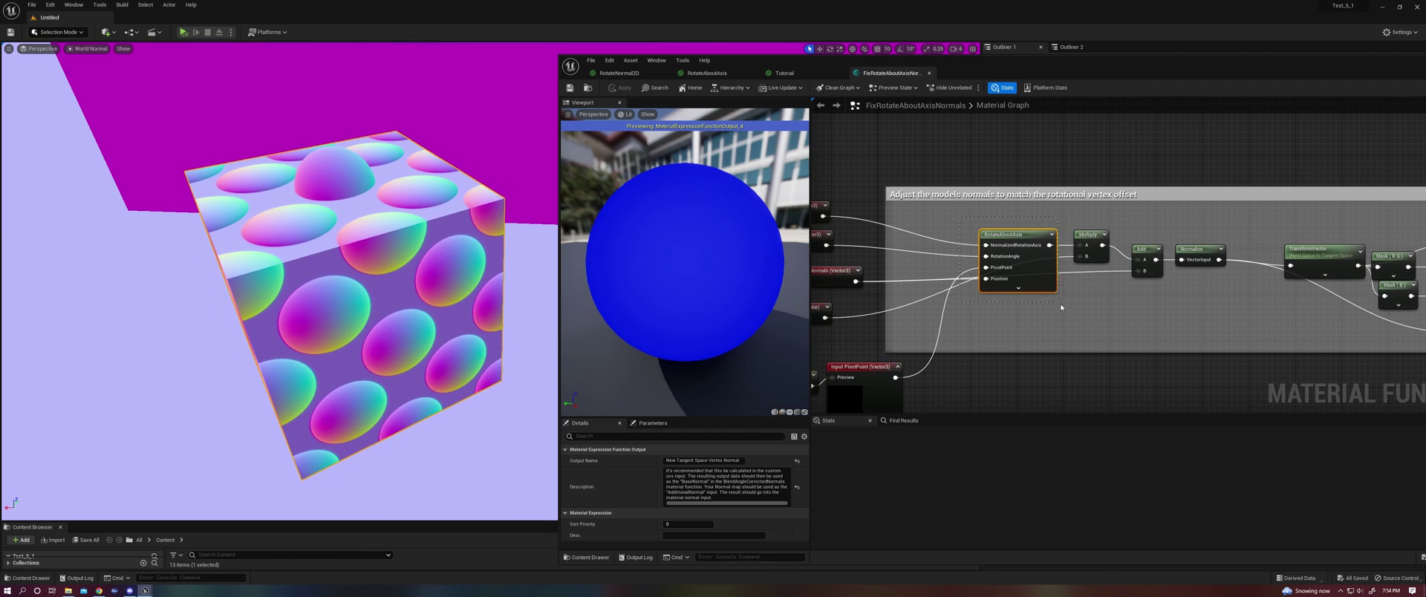
drag(1059, 303, 1060, 299)
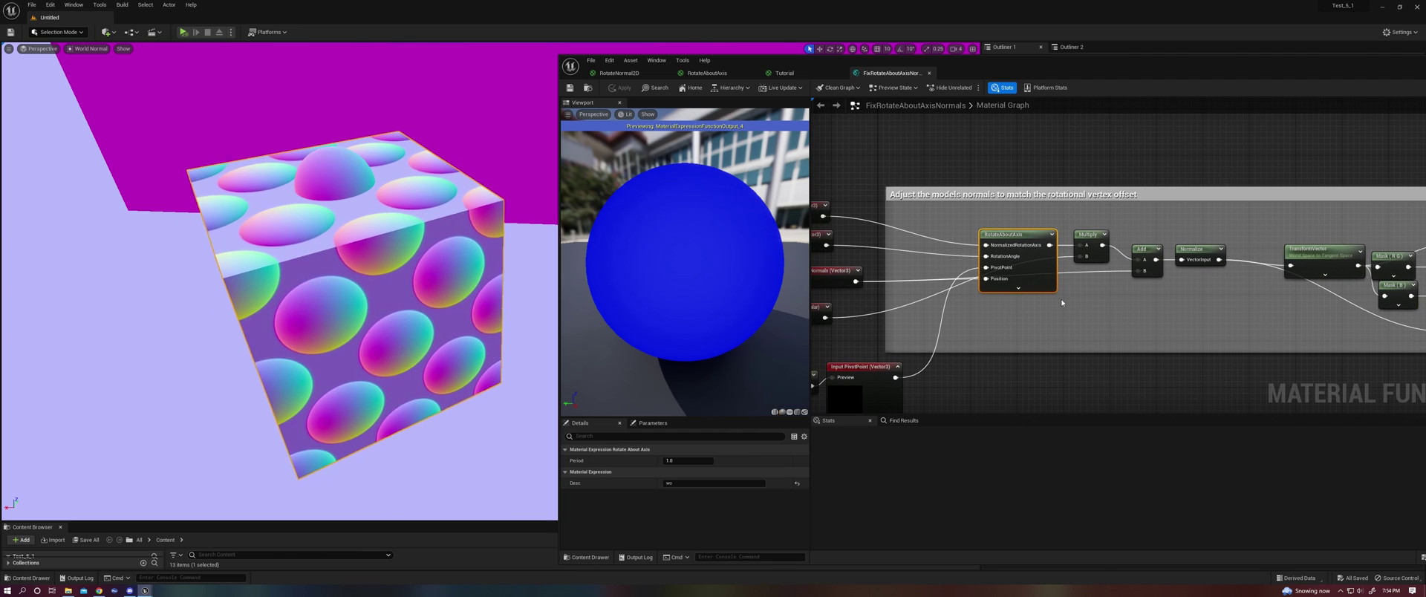
click(930, 73)
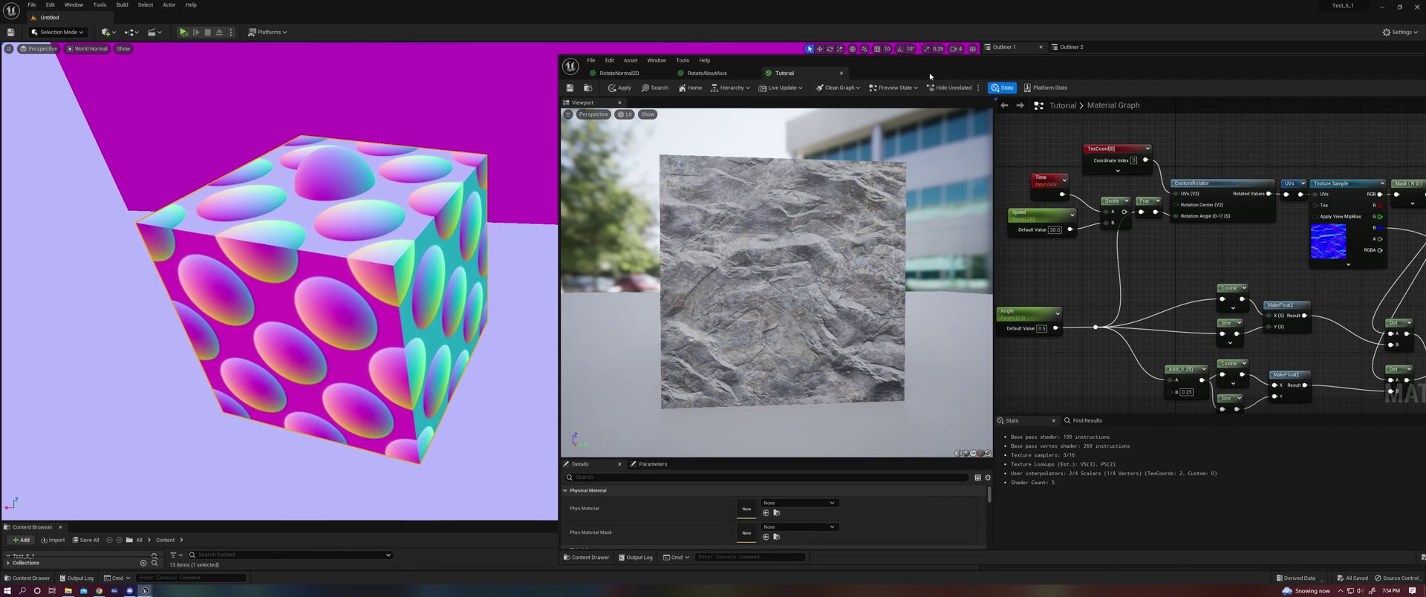
click(706, 73)
Examine how the Normal Map texture, axis and angle nodes feed the RotateAboutAxis nodes in the material graph.
right_drag(906, 172, 936, 264)
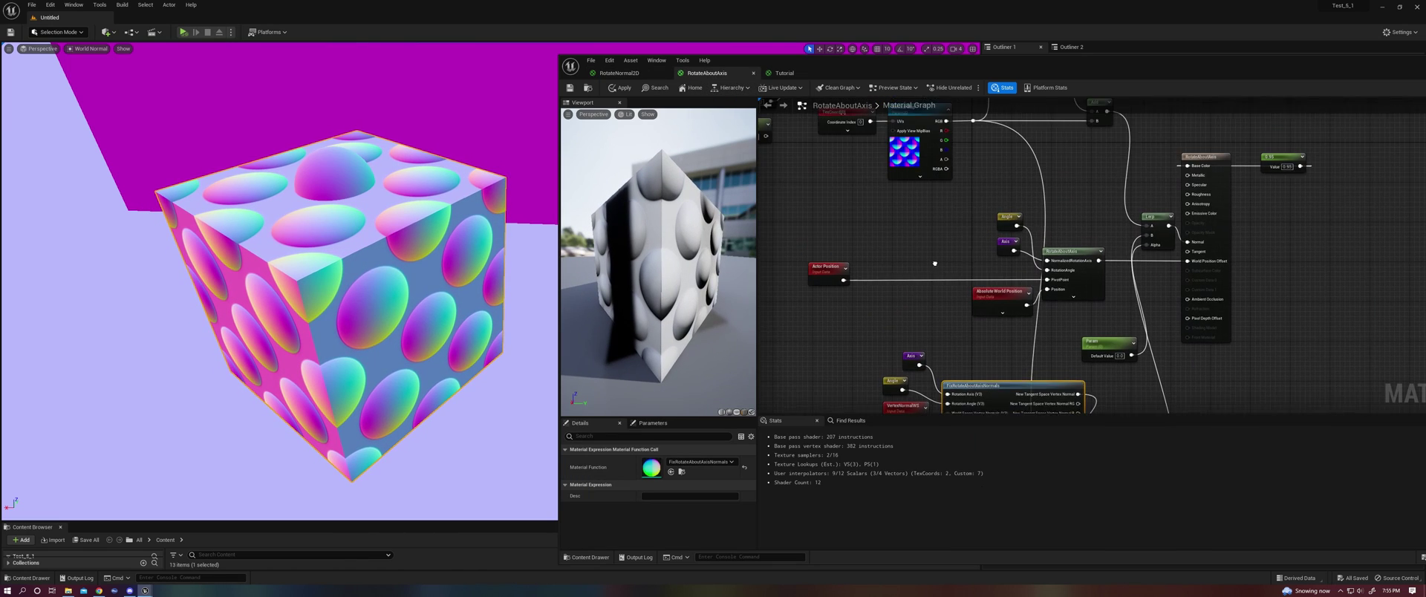
right_drag(907, 210, 954, 346)
click(1031, 292)
right_drag(1016, 281, 1026, 305)
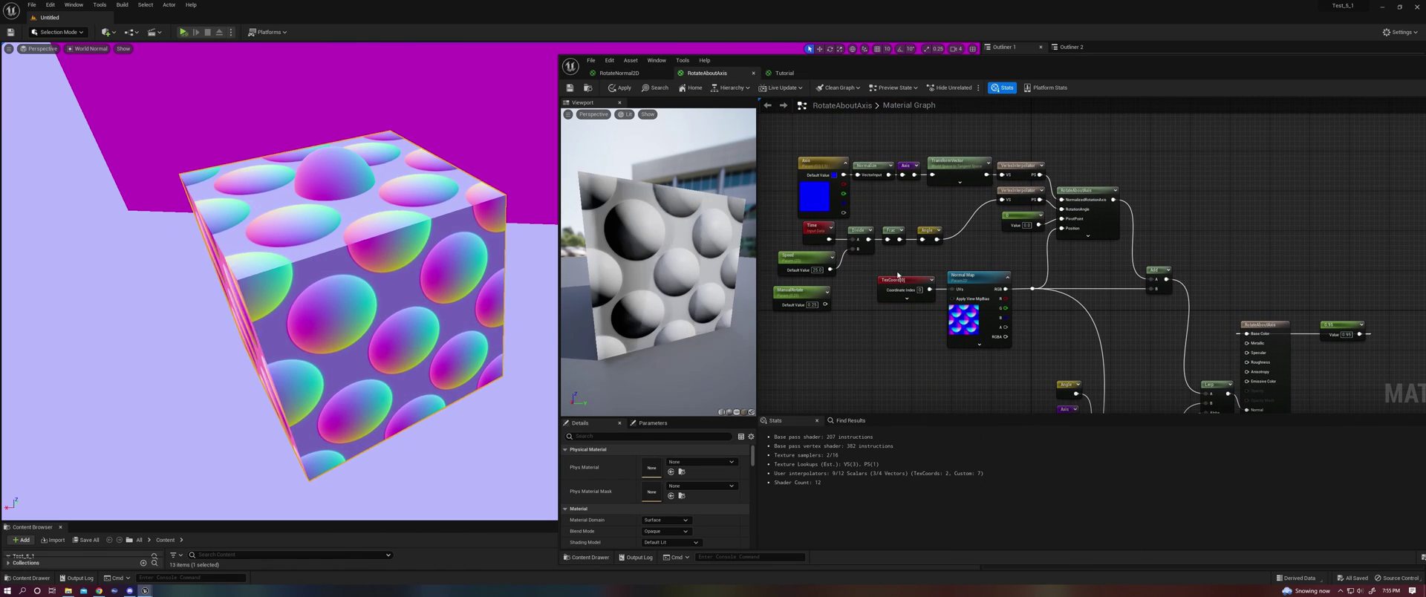
drag(1026, 352, 1036, 321)
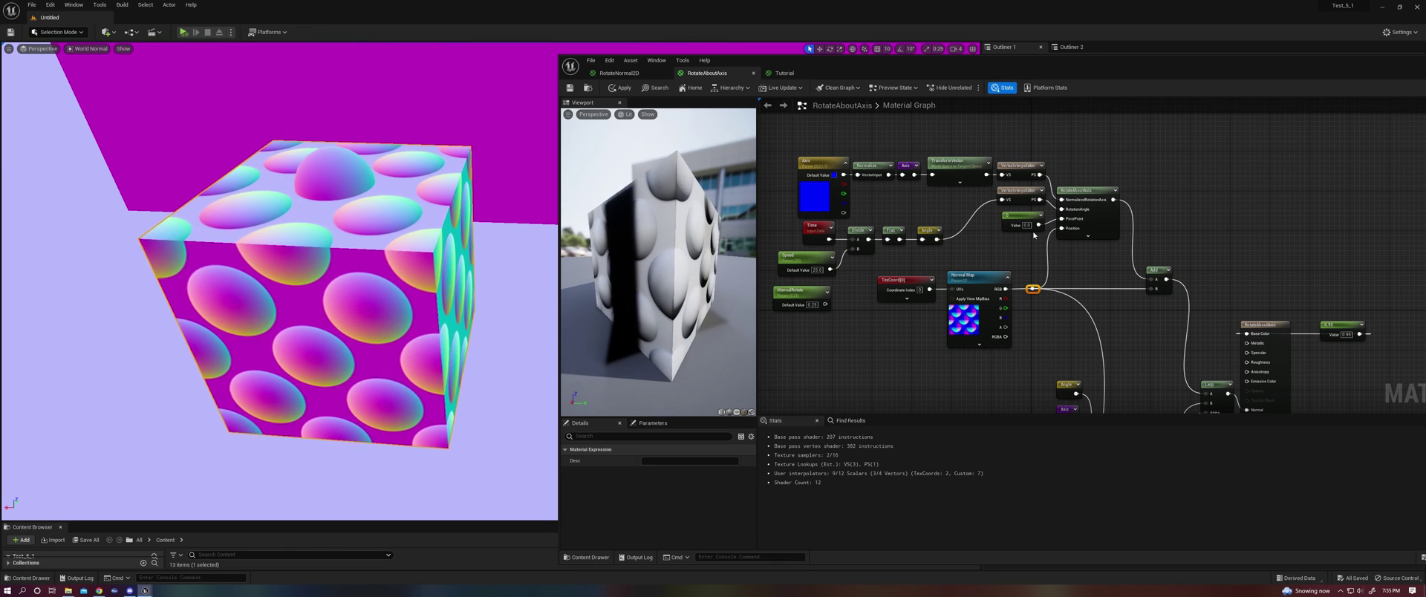
right_drag(1049, 268, 1041, 113)
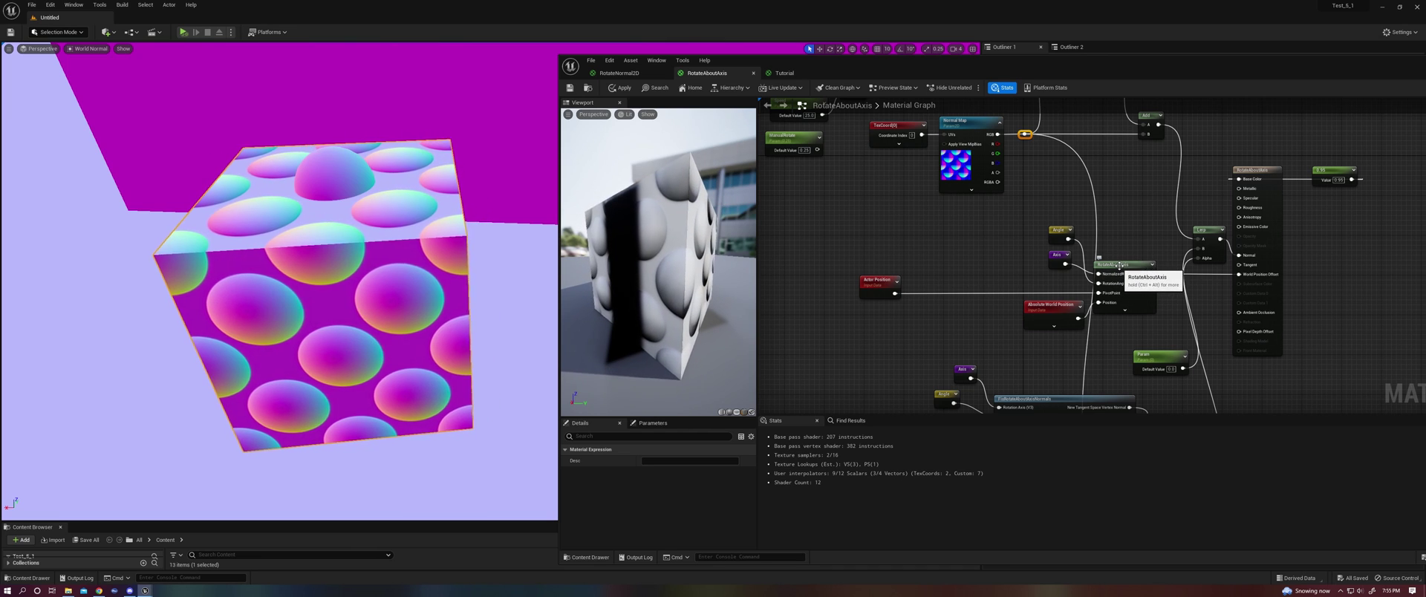
right_drag(1071, 188, 1095, 339)
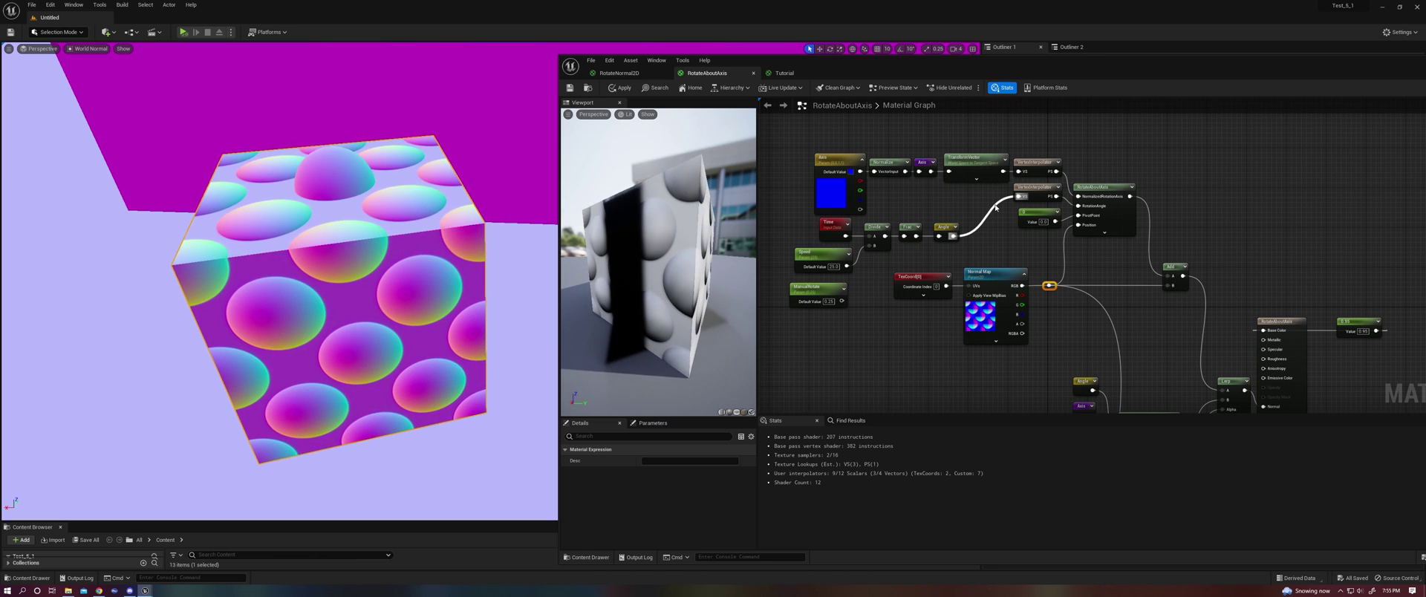
click(998, 271)
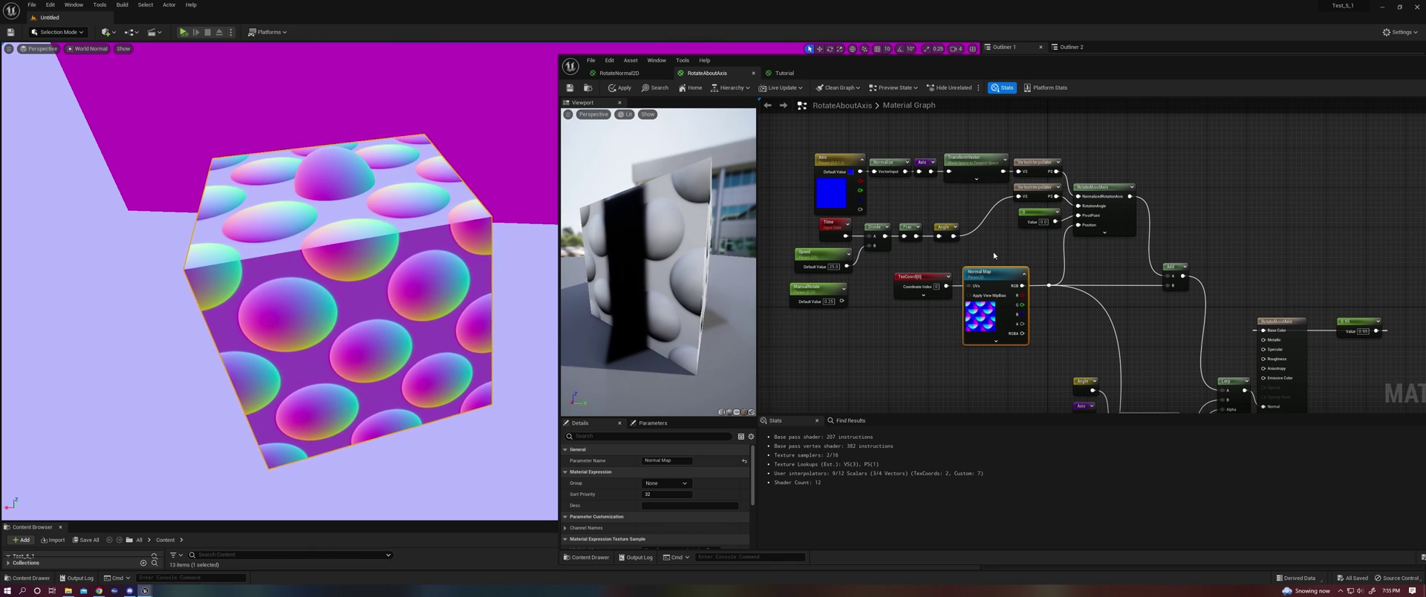
right_drag(1002, 254, 999, 255)
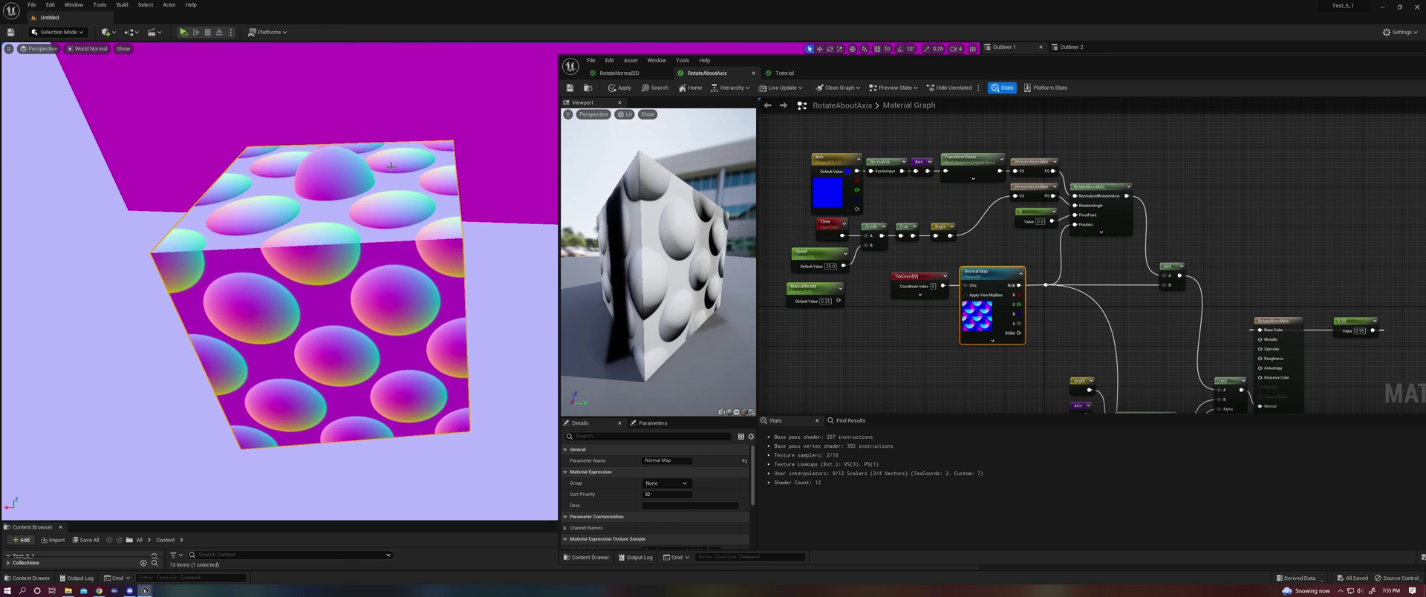
right_drag(994, 305, 1018, 315)
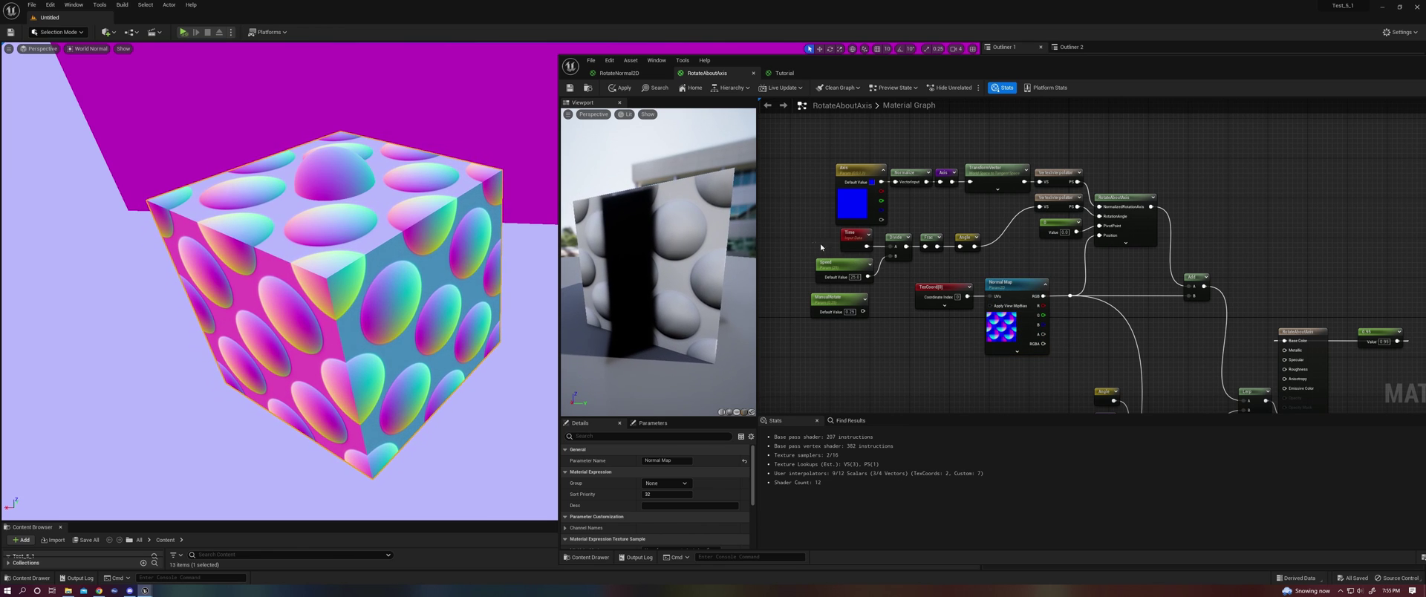
Examine the speed and angle nodes and the TransformVector node's source and destination space settings in the RotateAboutAxis material.
drag(978, 263, 978, 261)
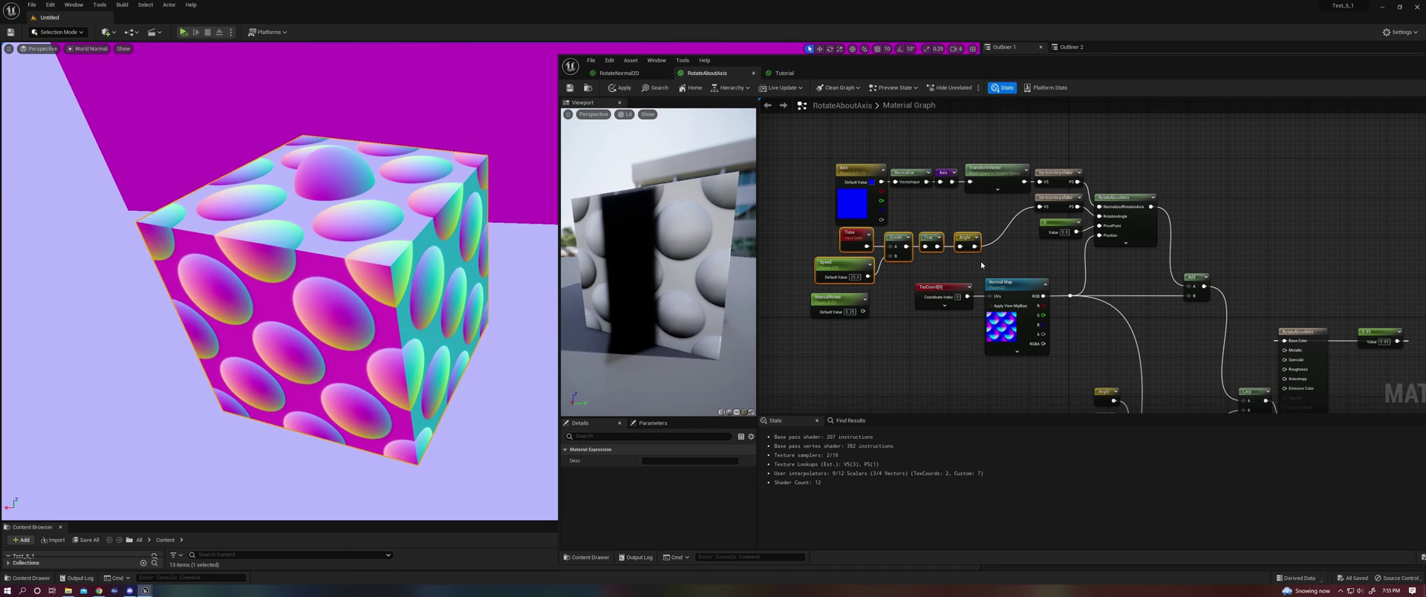
click(1029, 239)
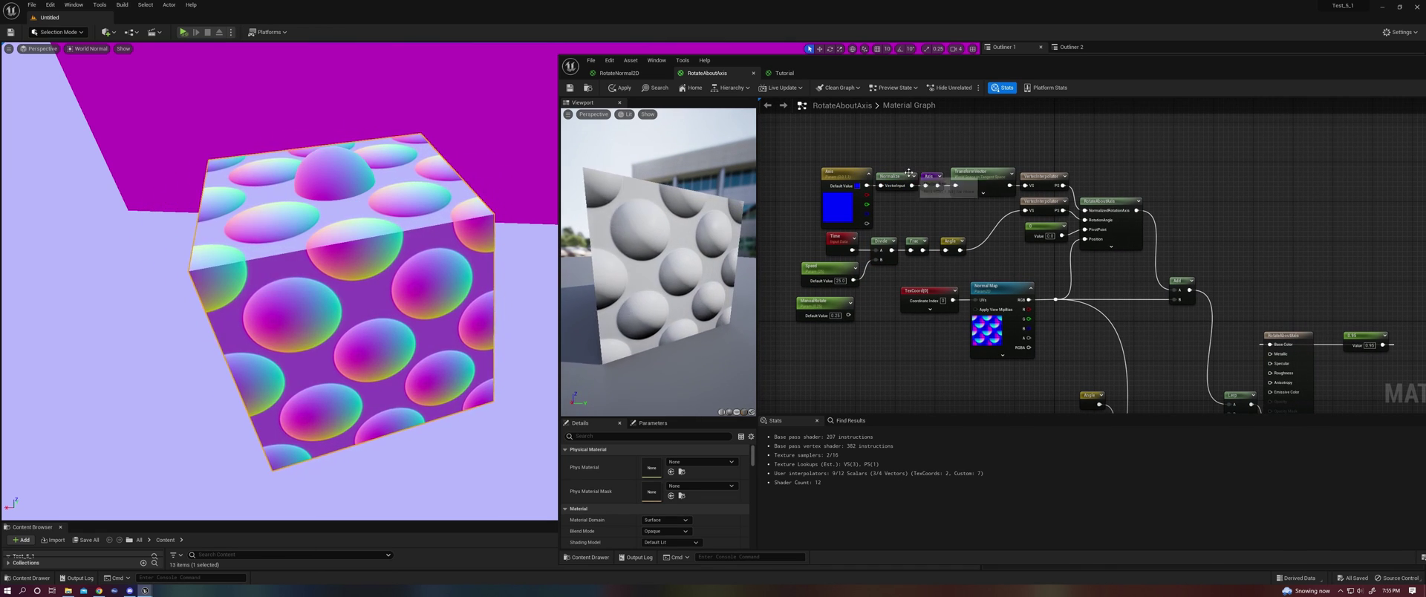
click(984, 180)
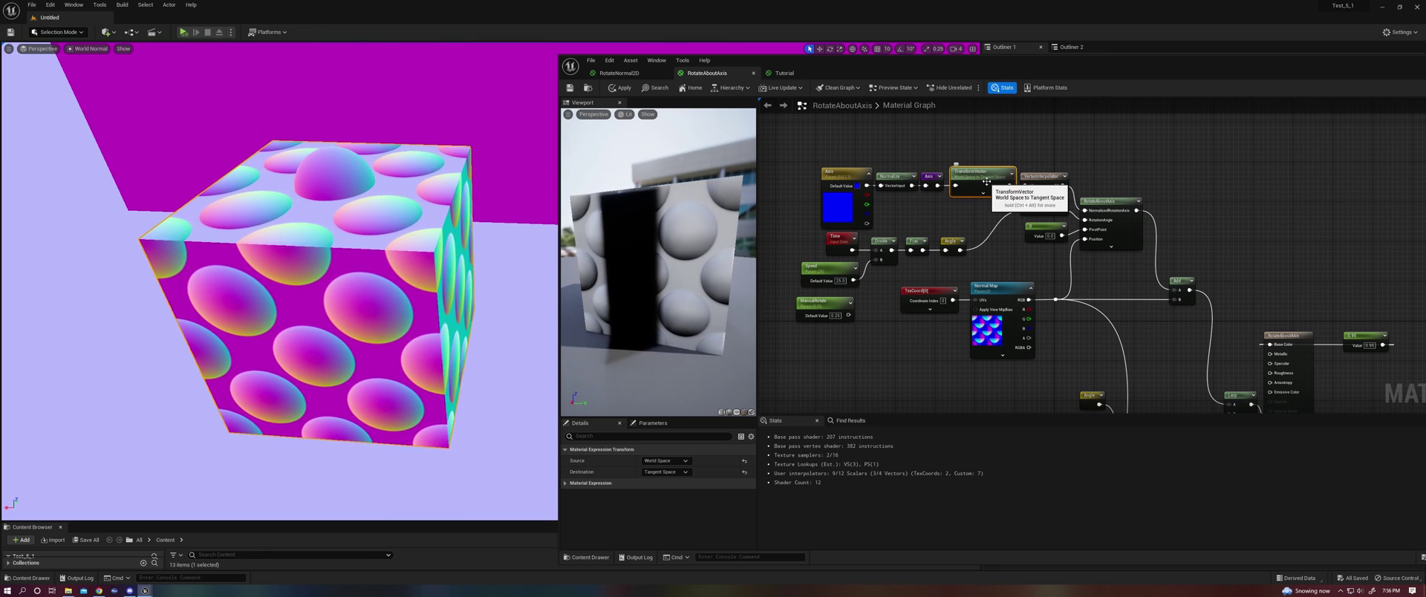
right_drag(1202, 225, 1137, 179)
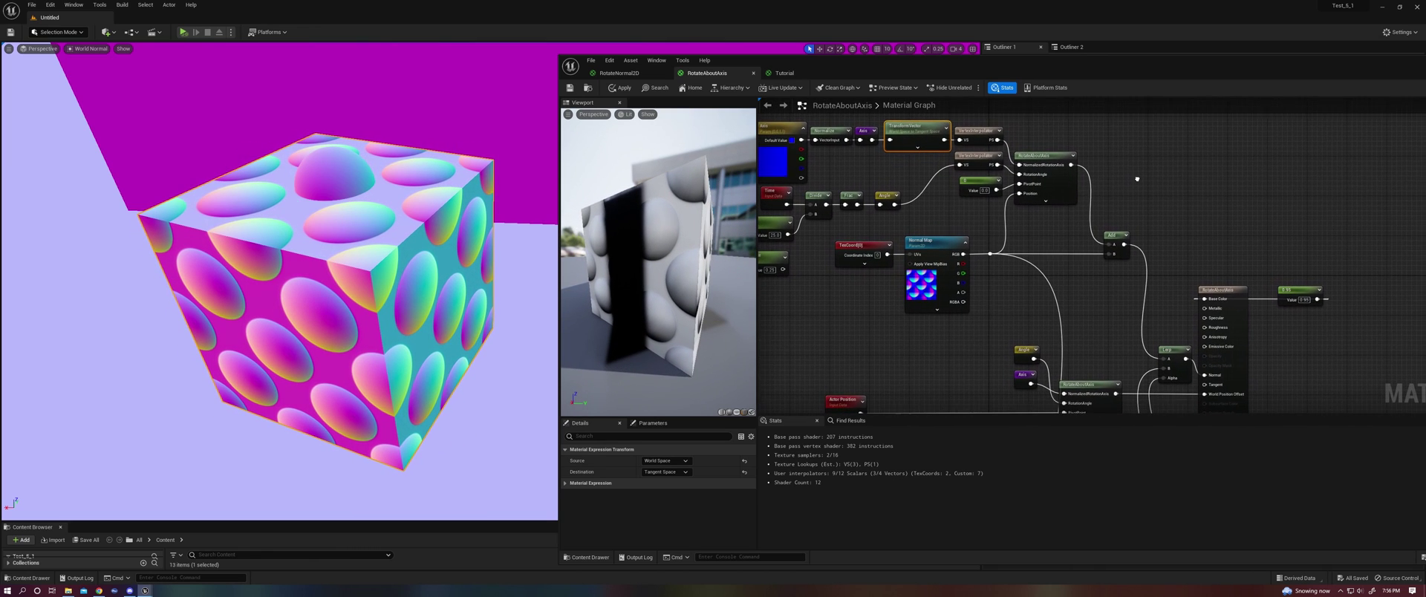
right_drag(1071, 219, 1063, 184)
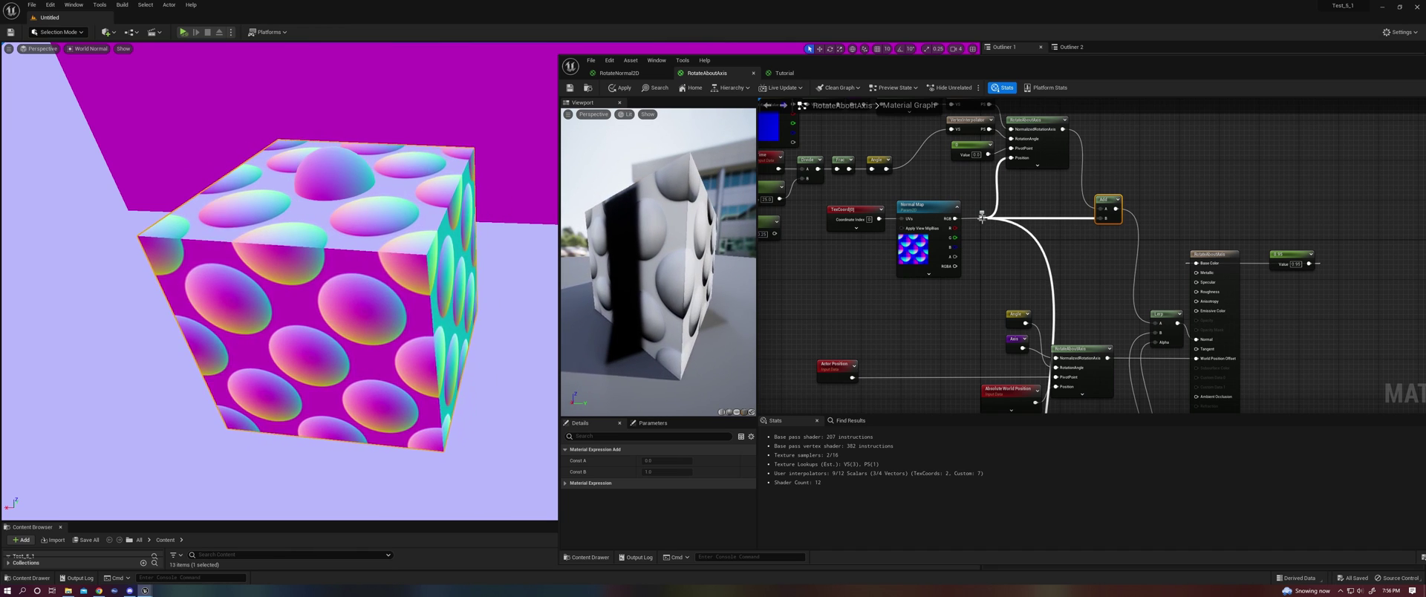
Connect the Add node's output directly to the material's Normal input, bypassing the Lerp.
right_drag(1087, 254, 1068, 212)
drag(1096, 166, 1181, 300)
right_drag(1082, 277, 1031, 215)
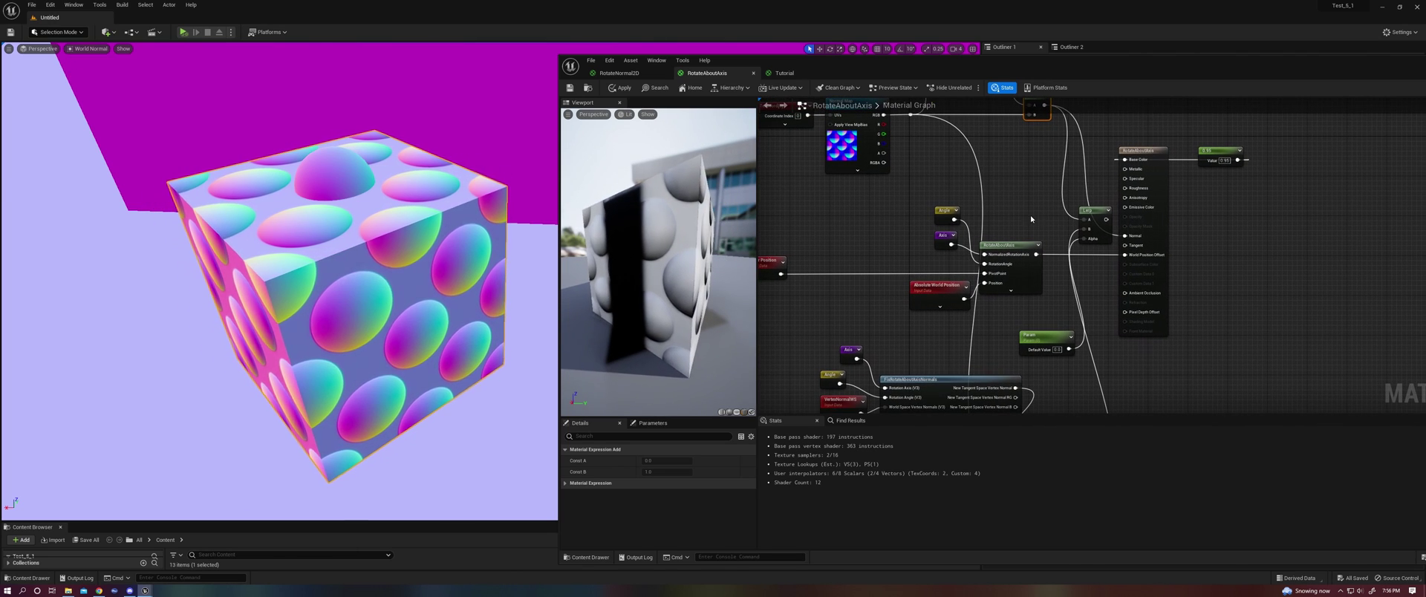
drag(875, 74, 792, 77)
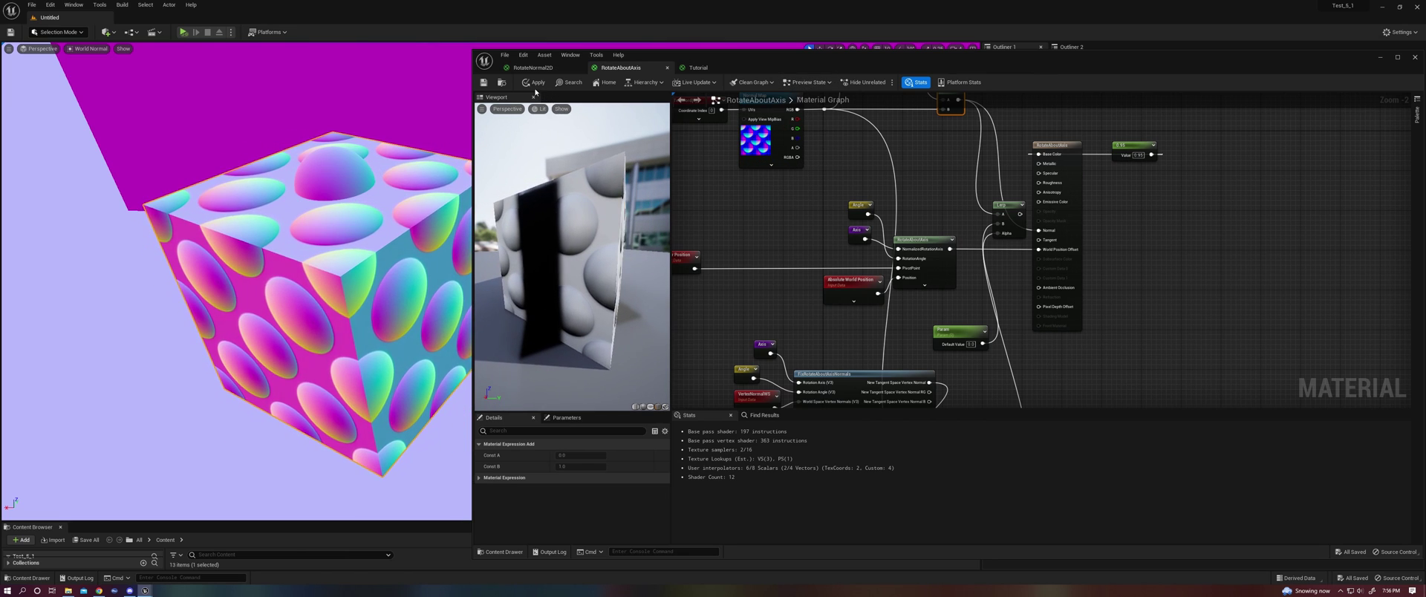
Connect the BlendAngleCorrectedNormals result directly to the material's Normal input to compare the shader instruction stats.
right_drag(817, 247, 821, 133)
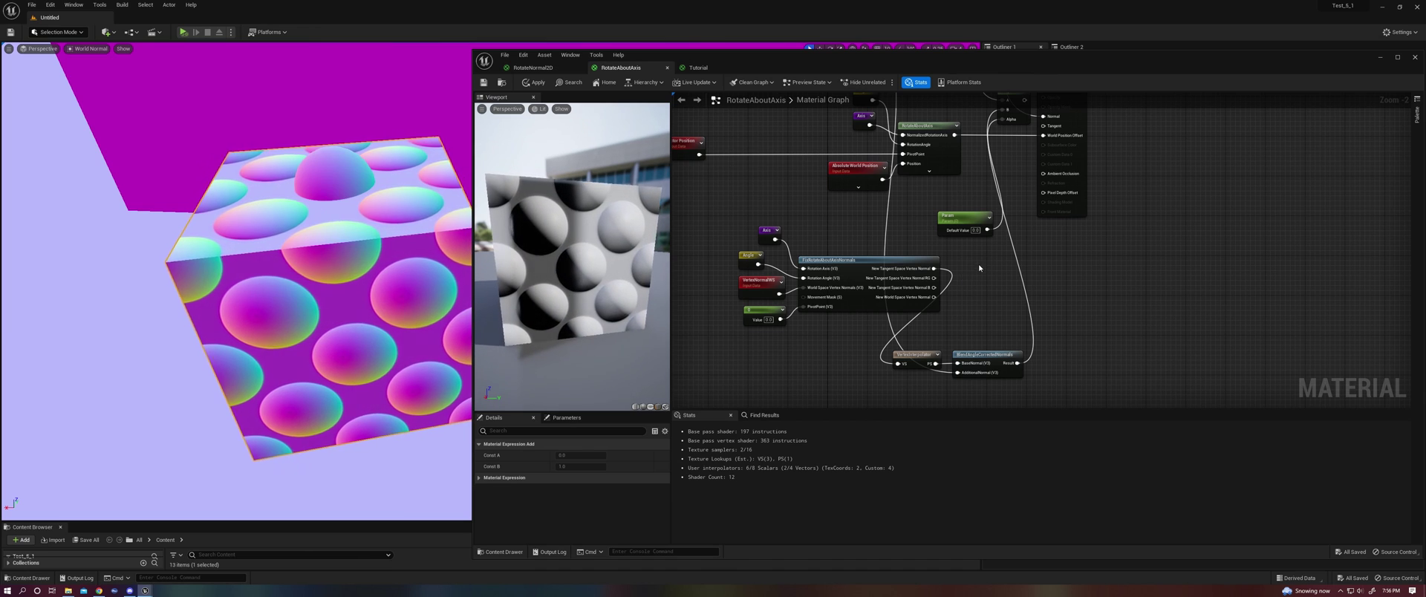
right_drag(979, 268, 994, 306)
drag(1033, 395, 1066, 167)
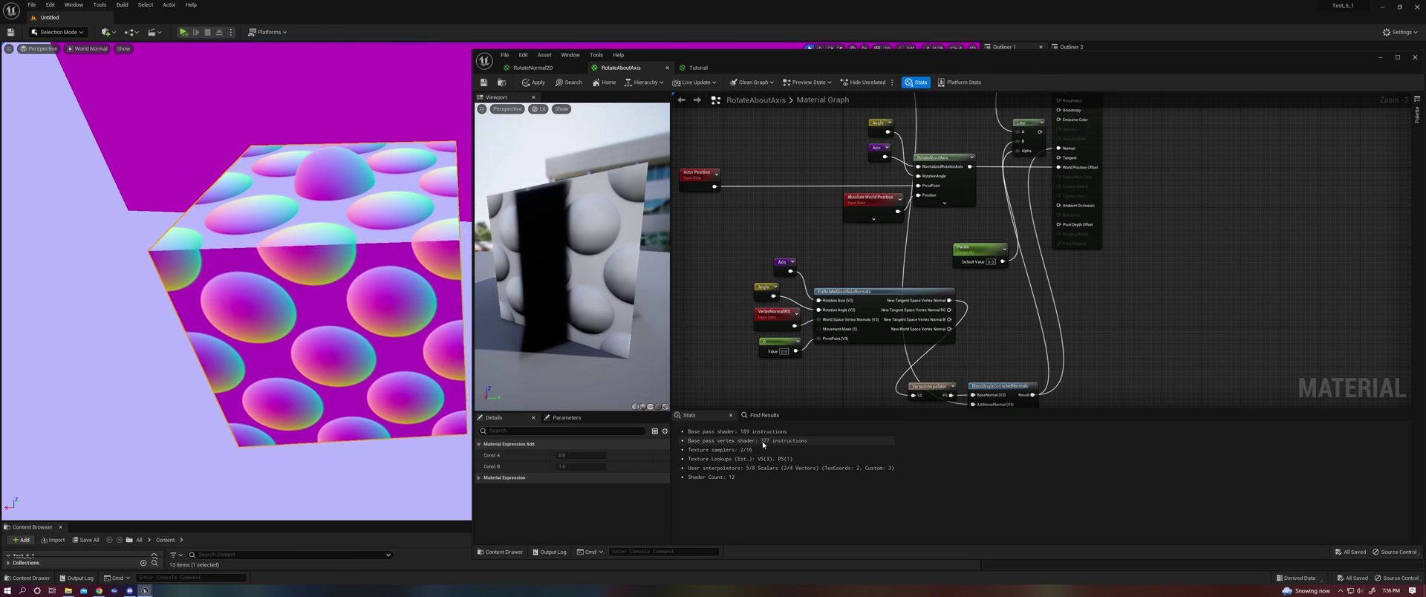
Reconnect the Add node's output to the material's Normal input in place of the BlendAngleCorrectedNormals result.
right_drag(969, 199, 937, 334)
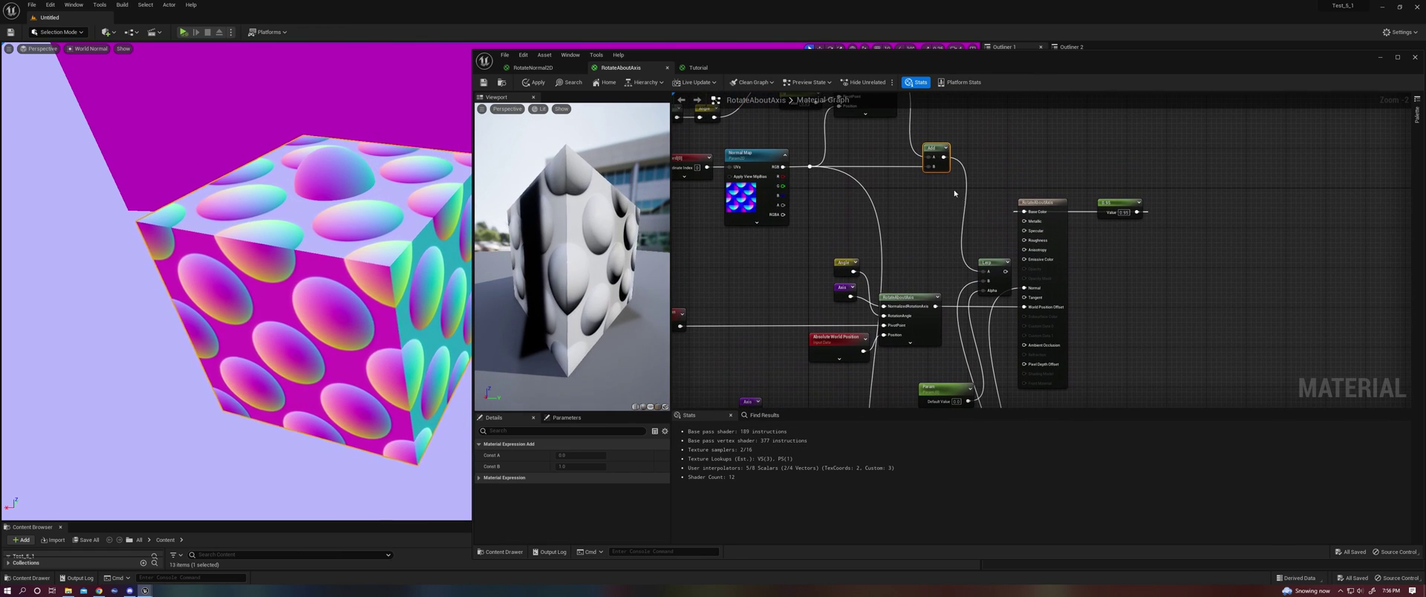
right_drag(954, 193, 945, 251)
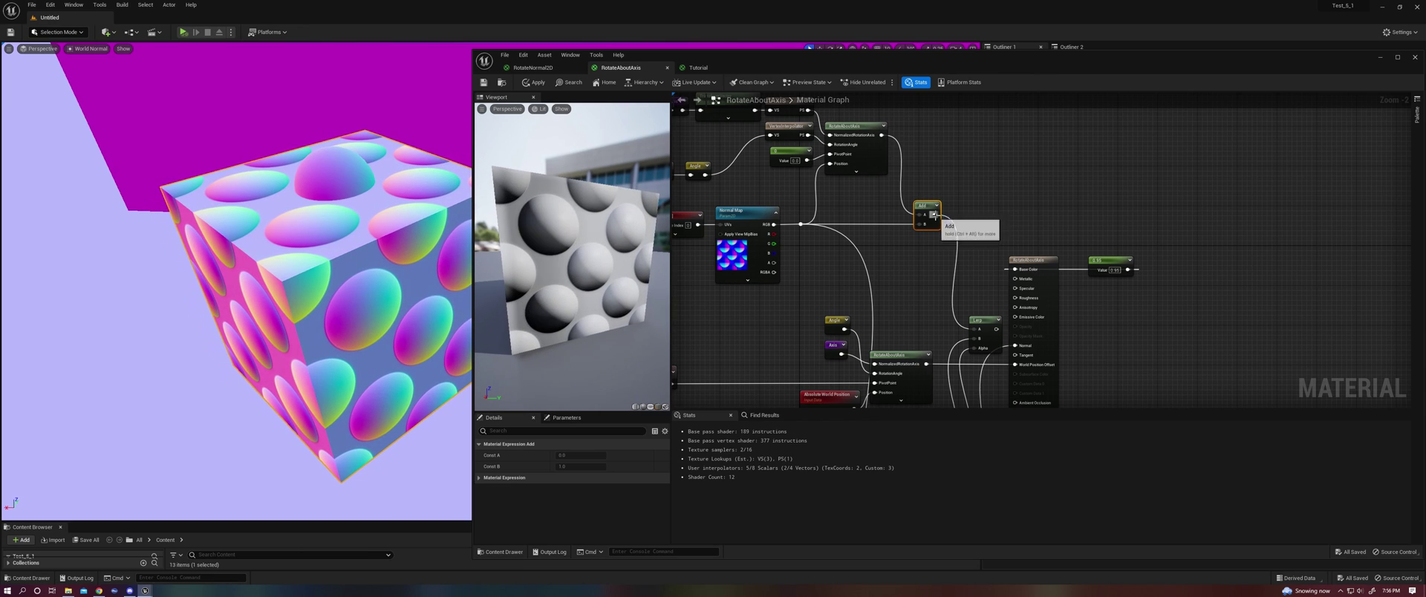
drag(933, 215, 1015, 345)
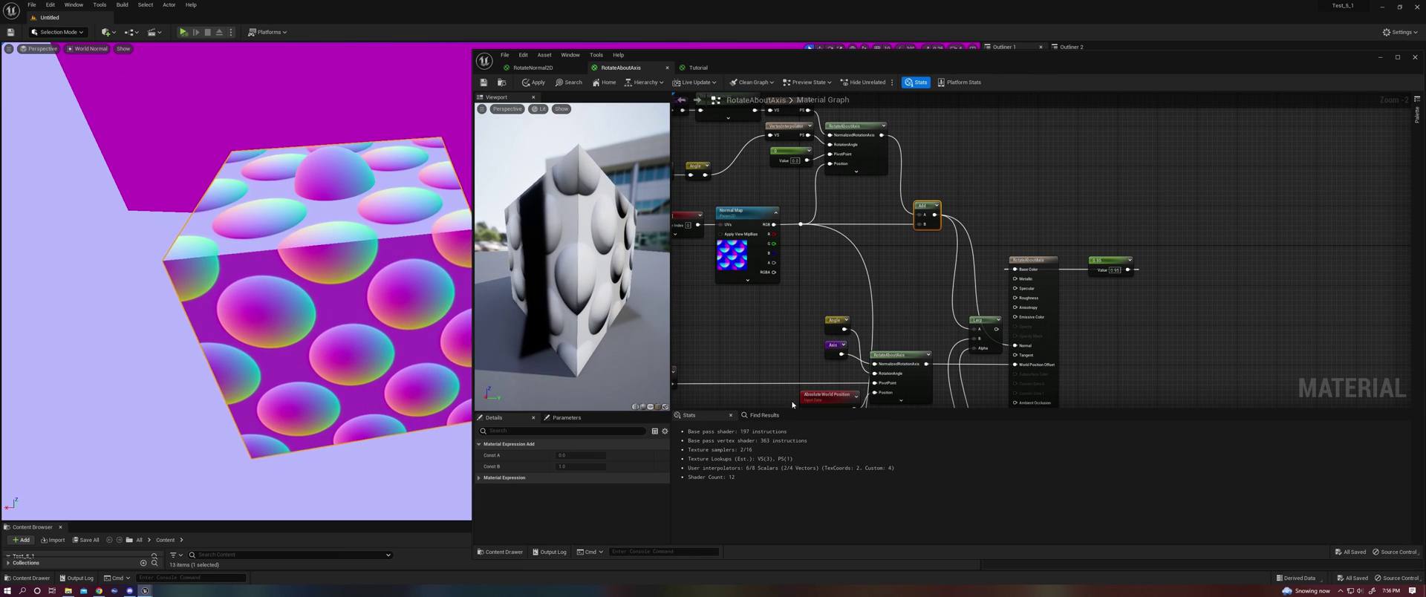
Narrow the material editor window to show more of the level, and examine the overall layout of the rotation and normal nodes.
right_drag(803, 353, 820, 236)
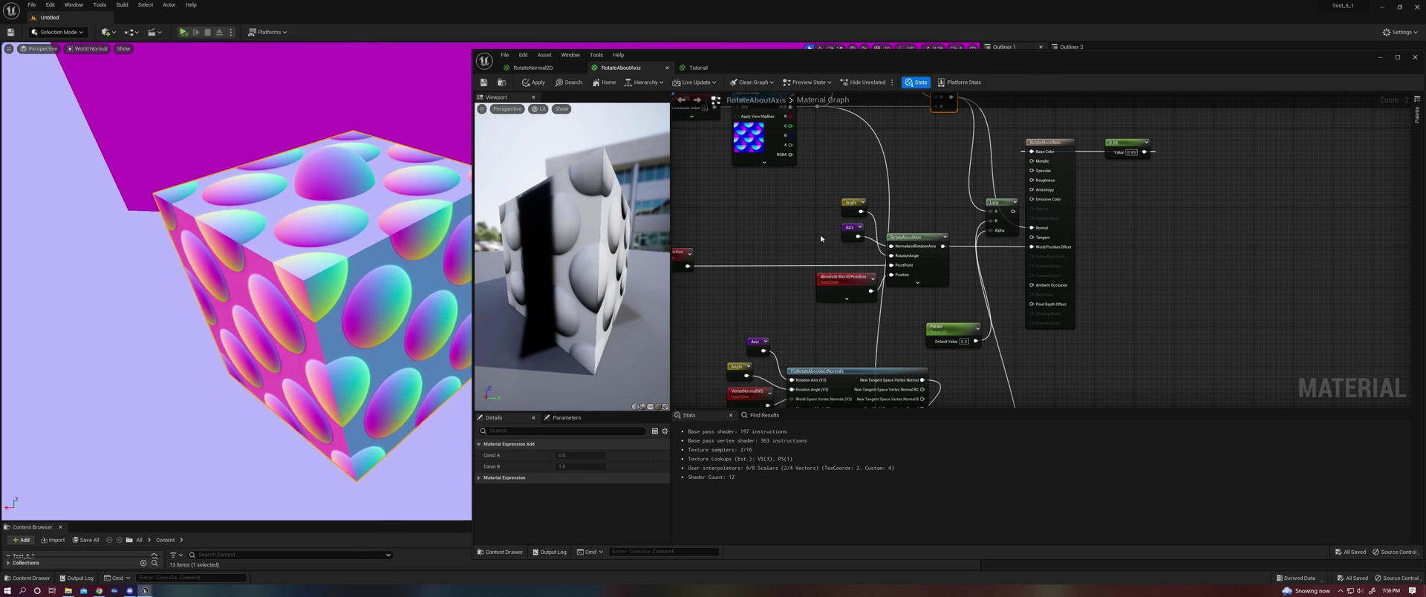
right_drag(820, 237, 973, 349)
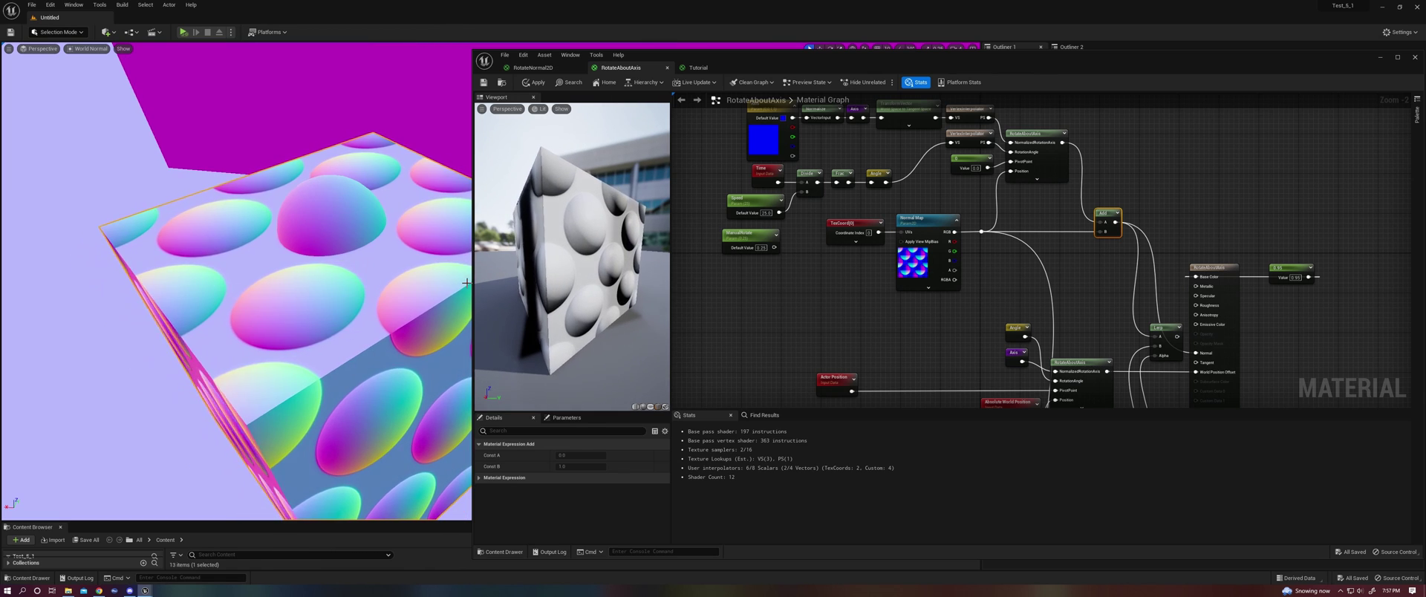
drag(473, 279, 536, 281)
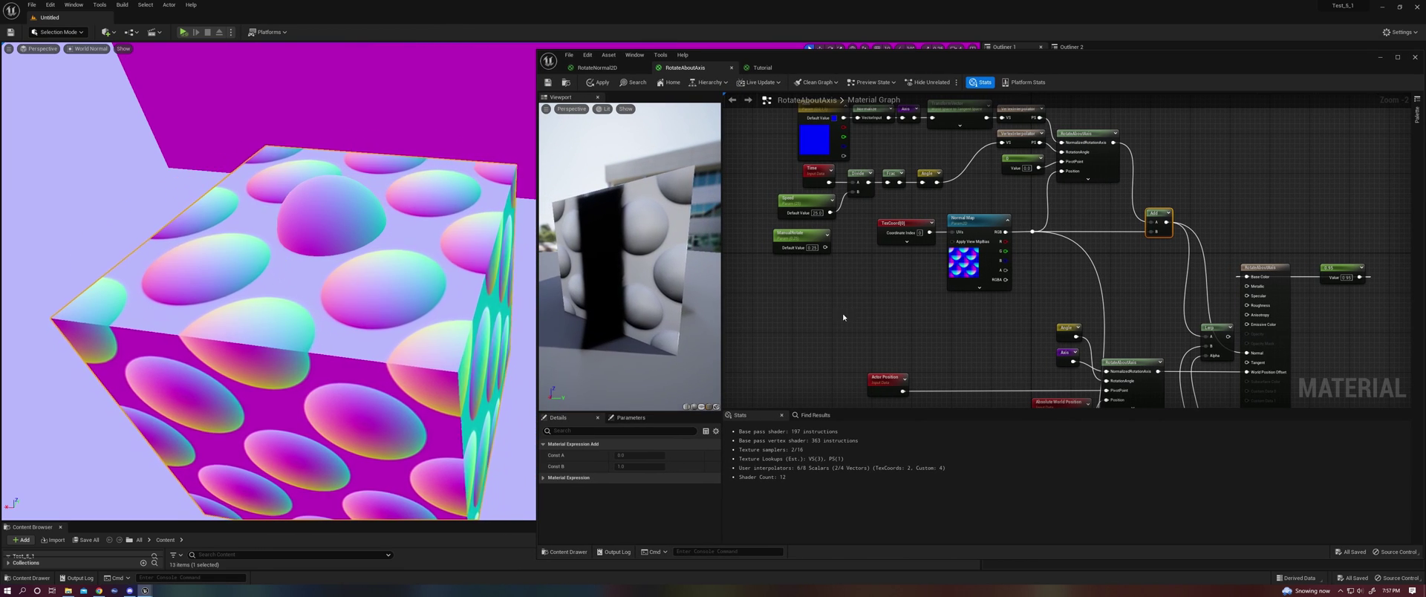
right_drag(882, 323, 851, 301)
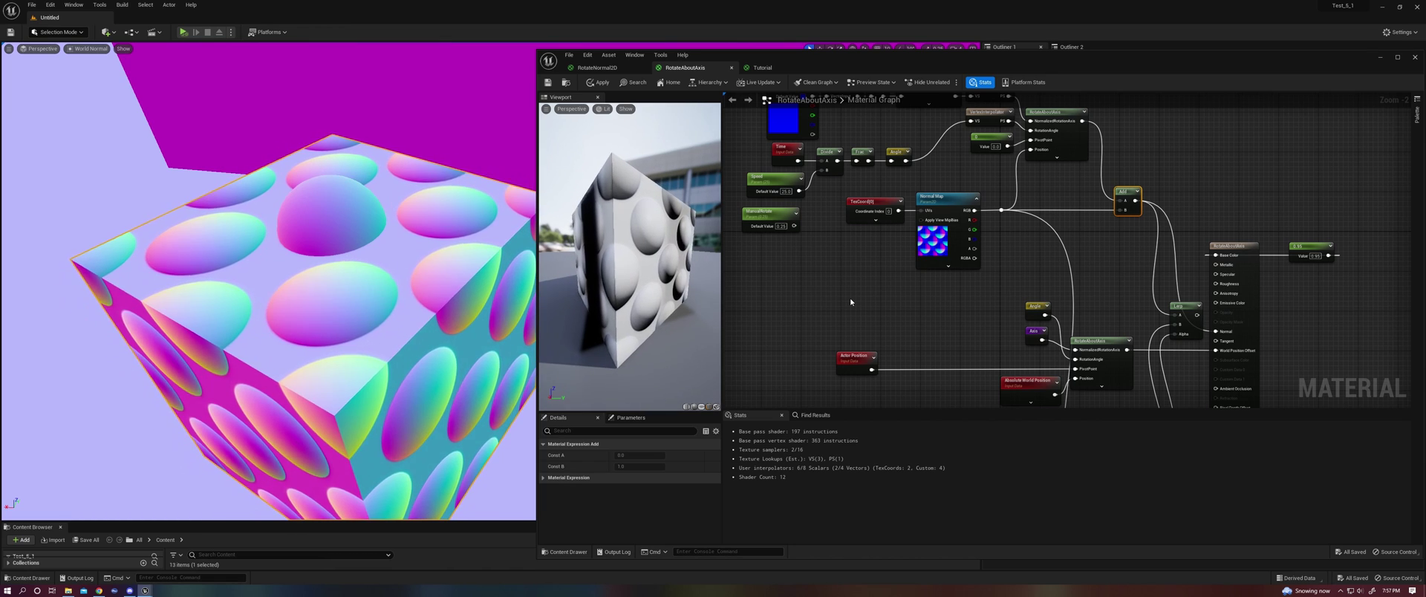
right_drag(936, 320, 900, 283)
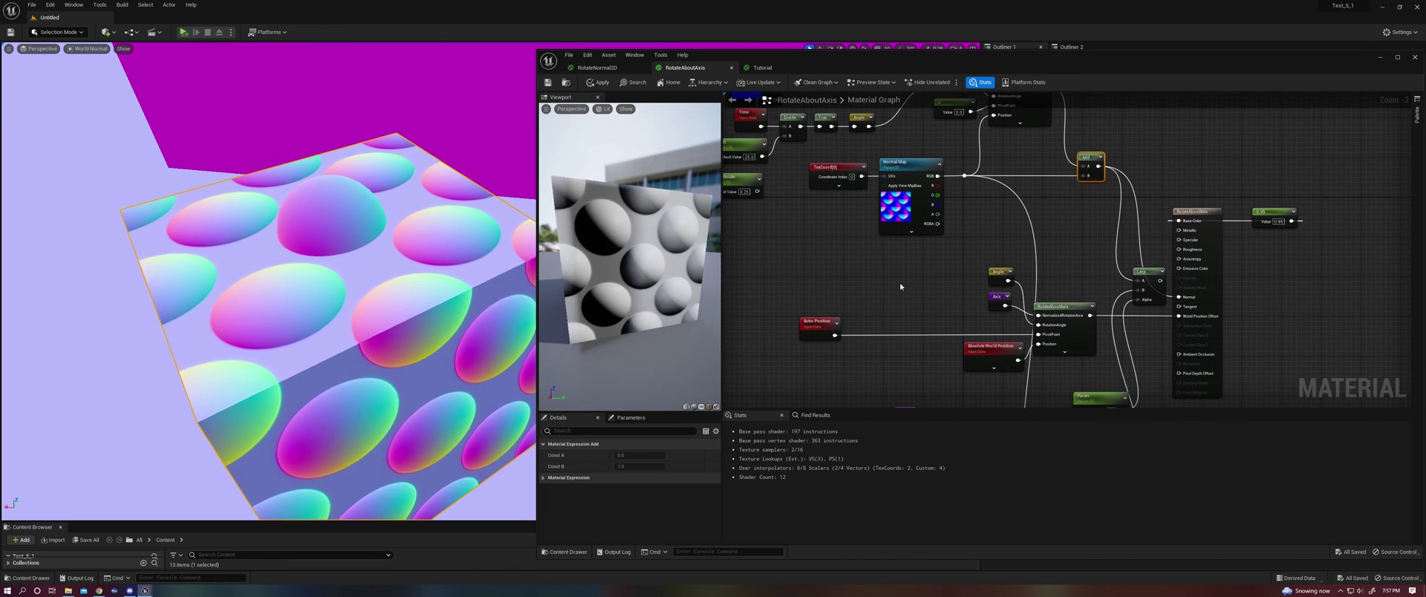
scroll(901, 283, down, 1)
scroll(907, 293, down, 2)
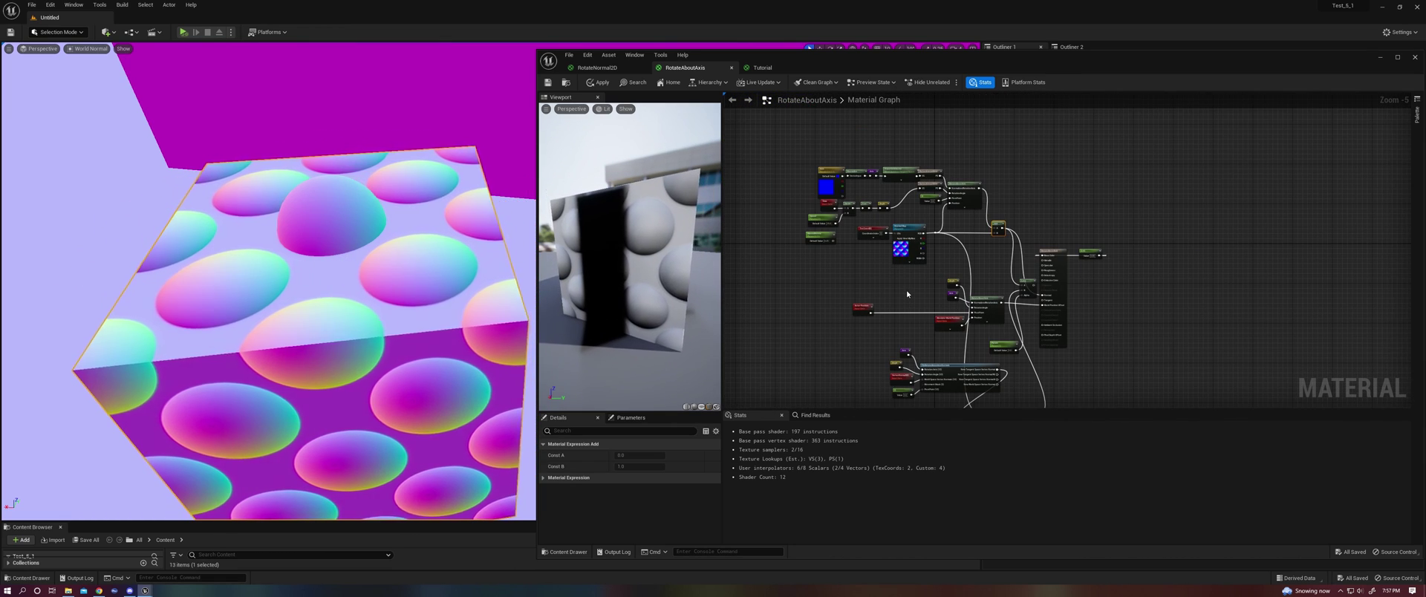
scroll(907, 294, up, 4)
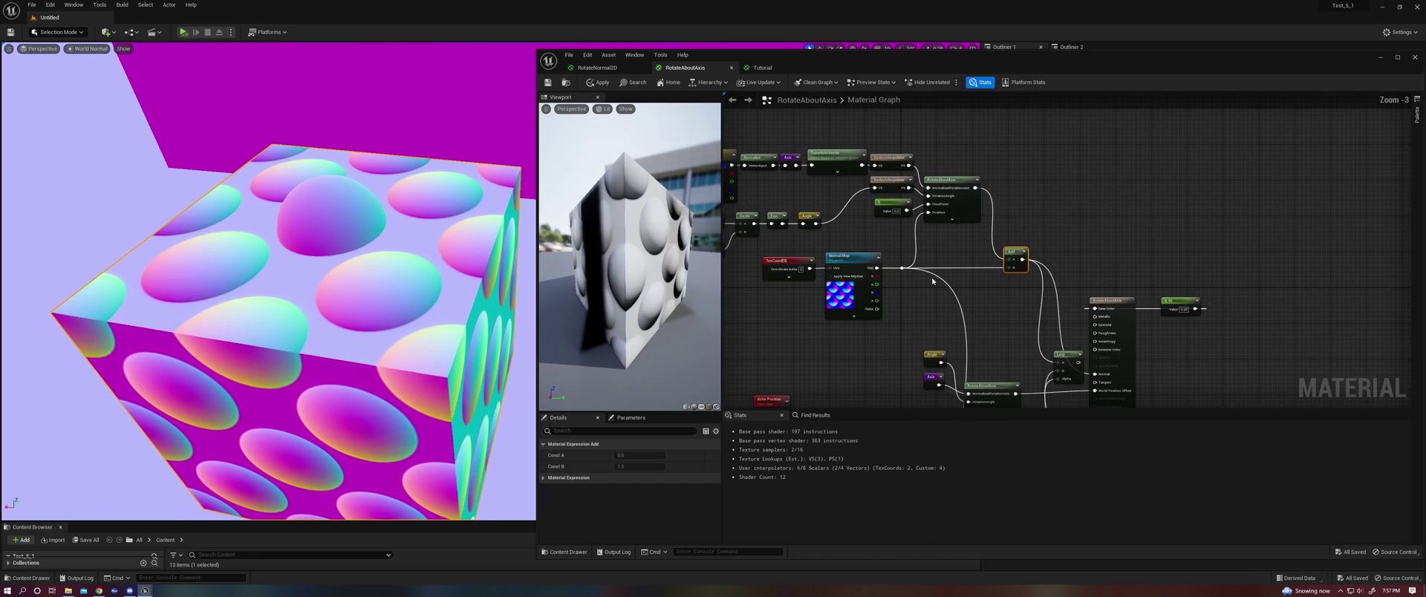
Expand the upper RotateAboutAxis node to inspect its hidden Period input, and collapse it again.
drag(920, 137, 1003, 219)
click(959, 205)
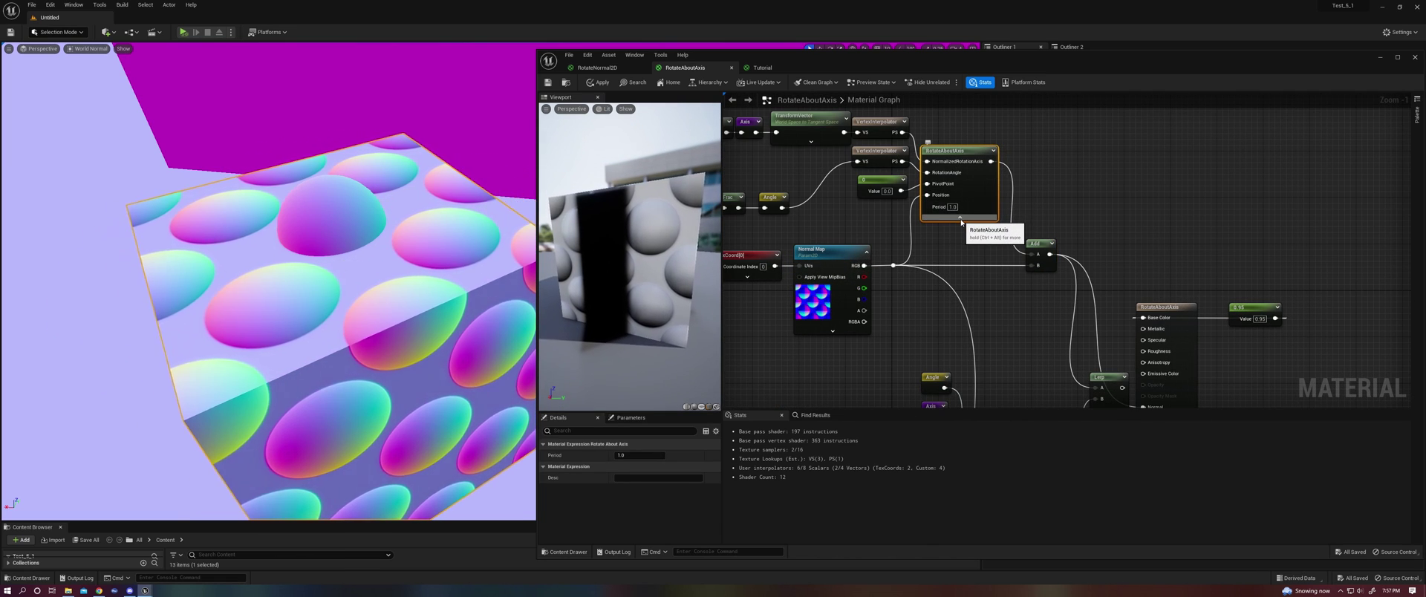
click(959, 217)
click(965, 227)
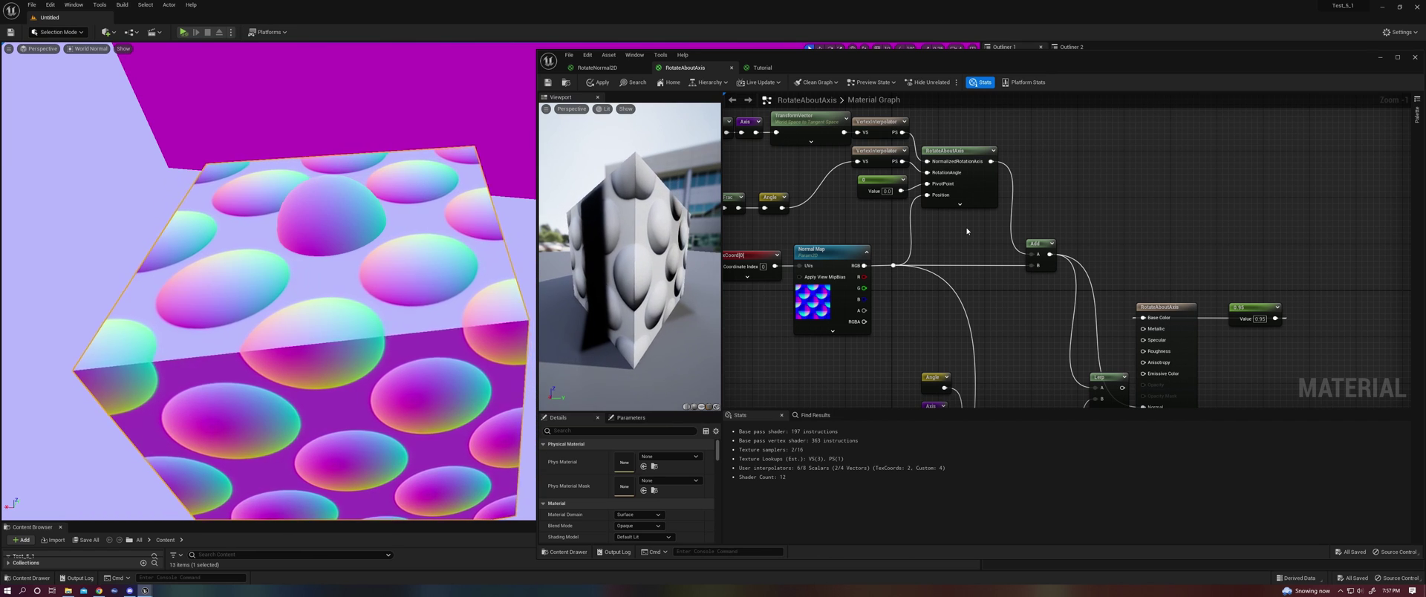
Open the Tutorial material, examine its 2D rotation node network, and return to the RotateAboutAxis material.
click(763, 68)
scroll(1036, 174, down, 2)
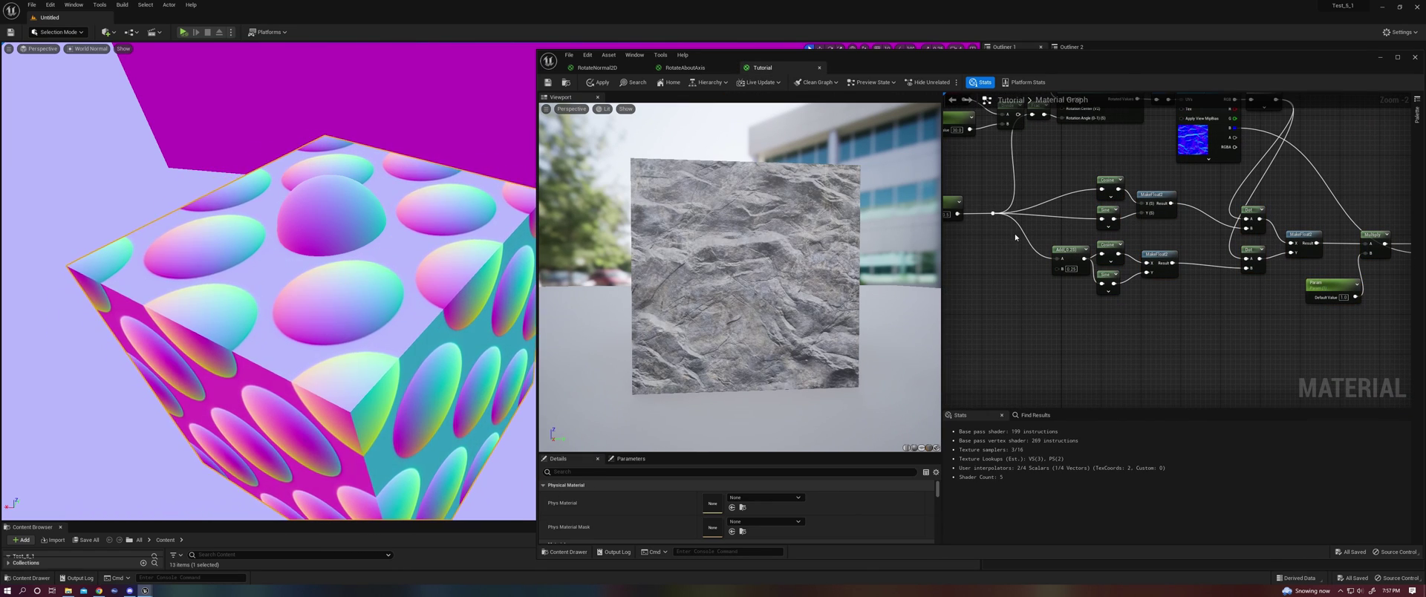
drag(994, 159, 1345, 328)
drag(1385, 334, 1040, 178)
click(1038, 175)
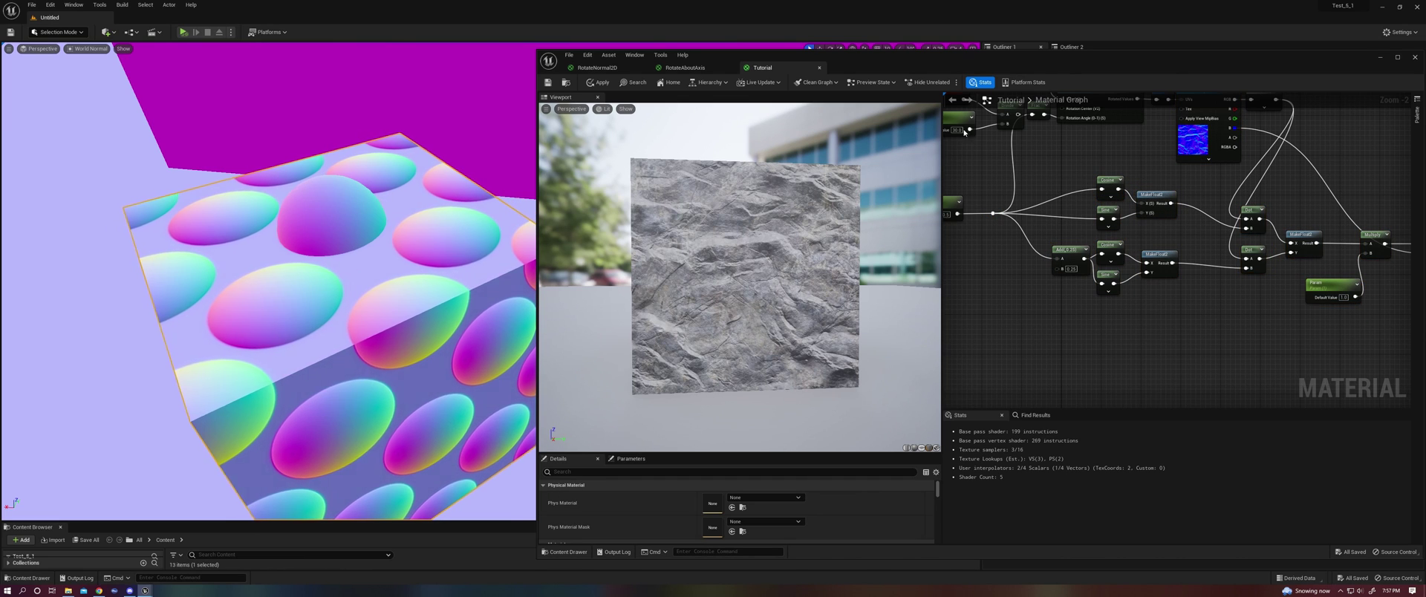
click(700, 70)
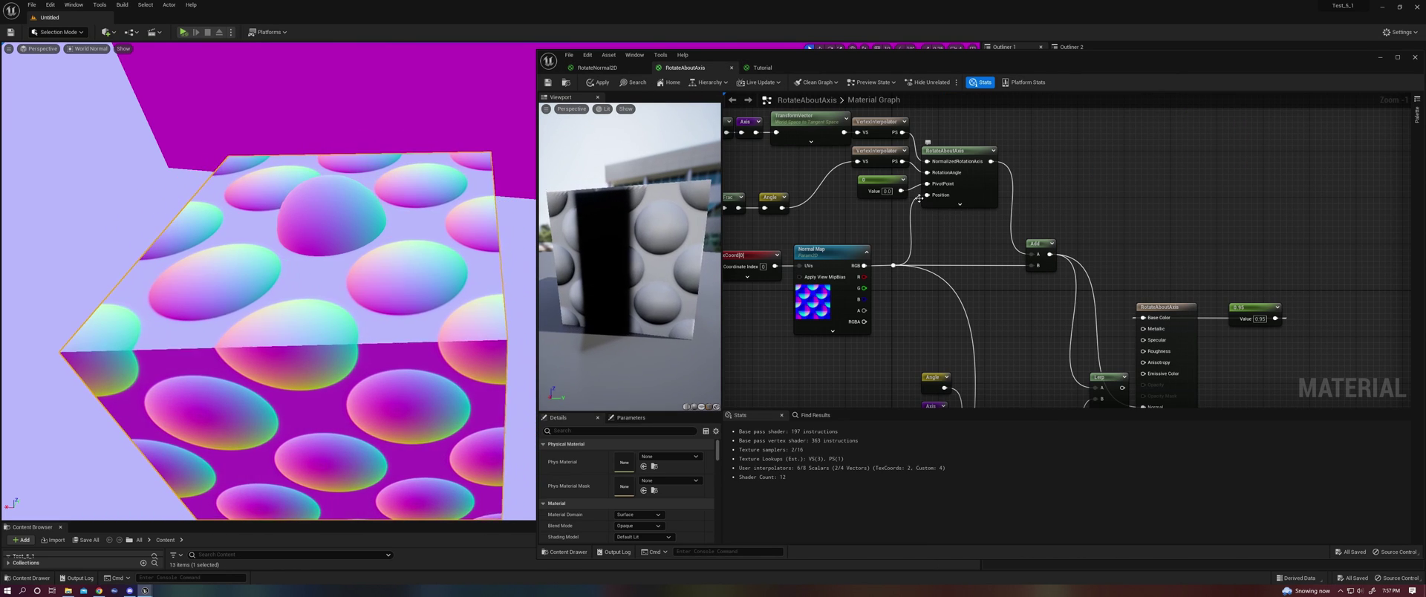
Review the upper RotateAboutAxis node's inputs and reconnect the Lerp output to the material's Normal input.
right_drag(929, 190, 982, 220)
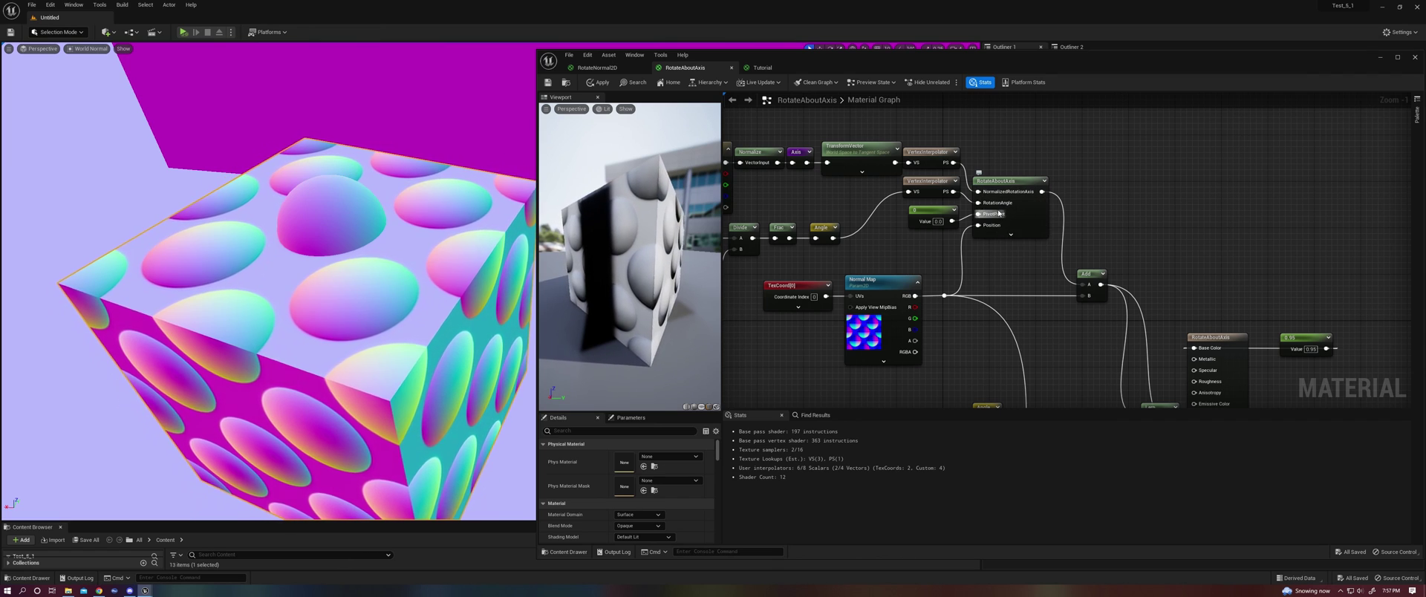
right_drag(994, 208, 1093, 204)
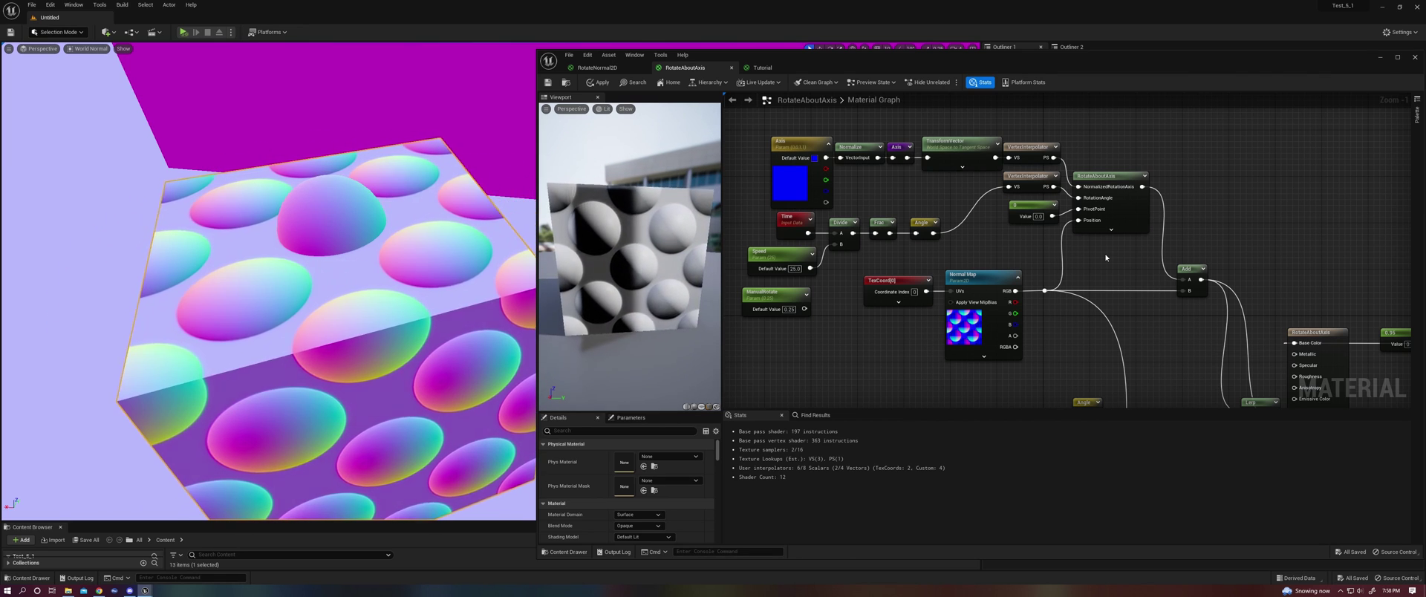
right_drag(1140, 309, 1037, 166)
scroll(1036, 174, down, 2)
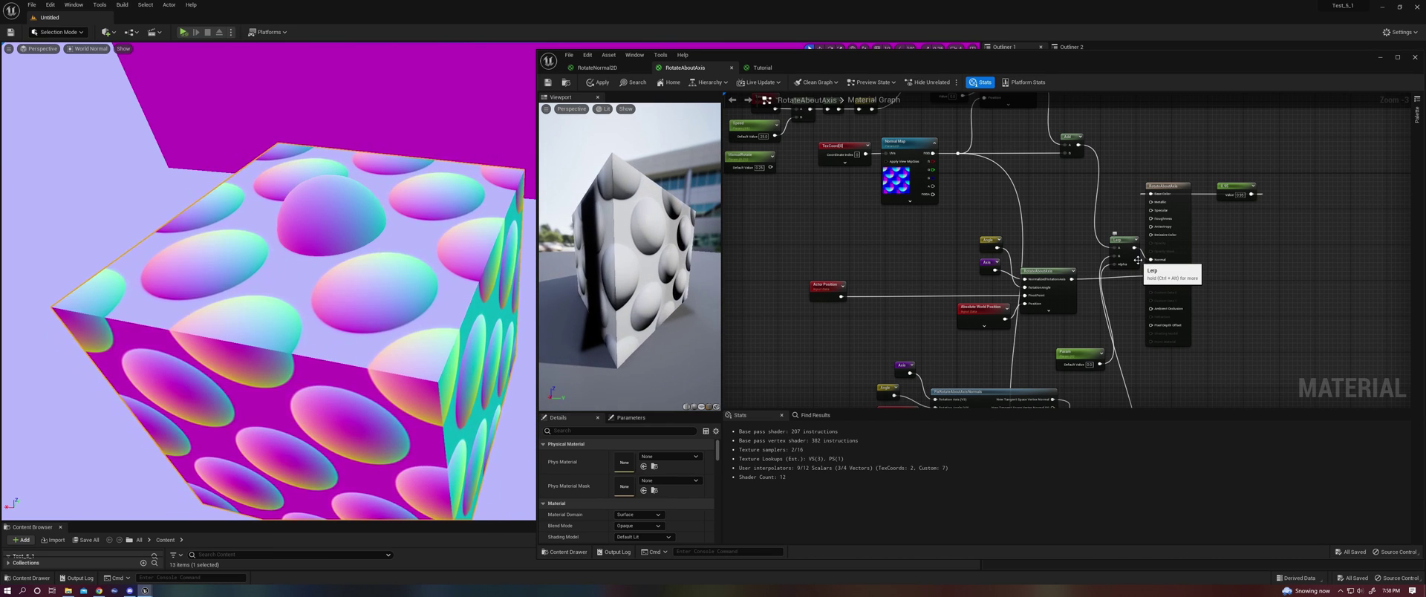
Move the material editor clear of the level viewport, set the view mode to Lit, and frame the two rotating cubes.
drag(1040, 56, 1244, 315)
mouse_move(533, 284)
right_down()
mouse_move(586, 284)
mouse_move(534, 285)
right_up()
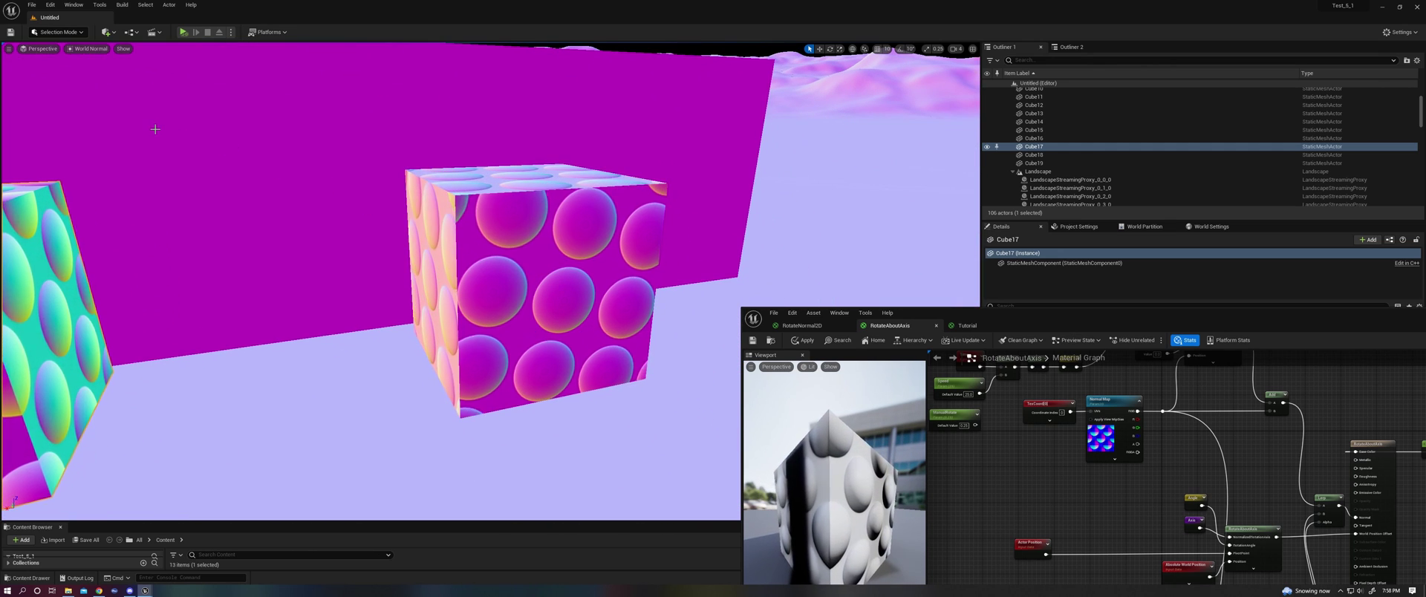
click(87, 48)
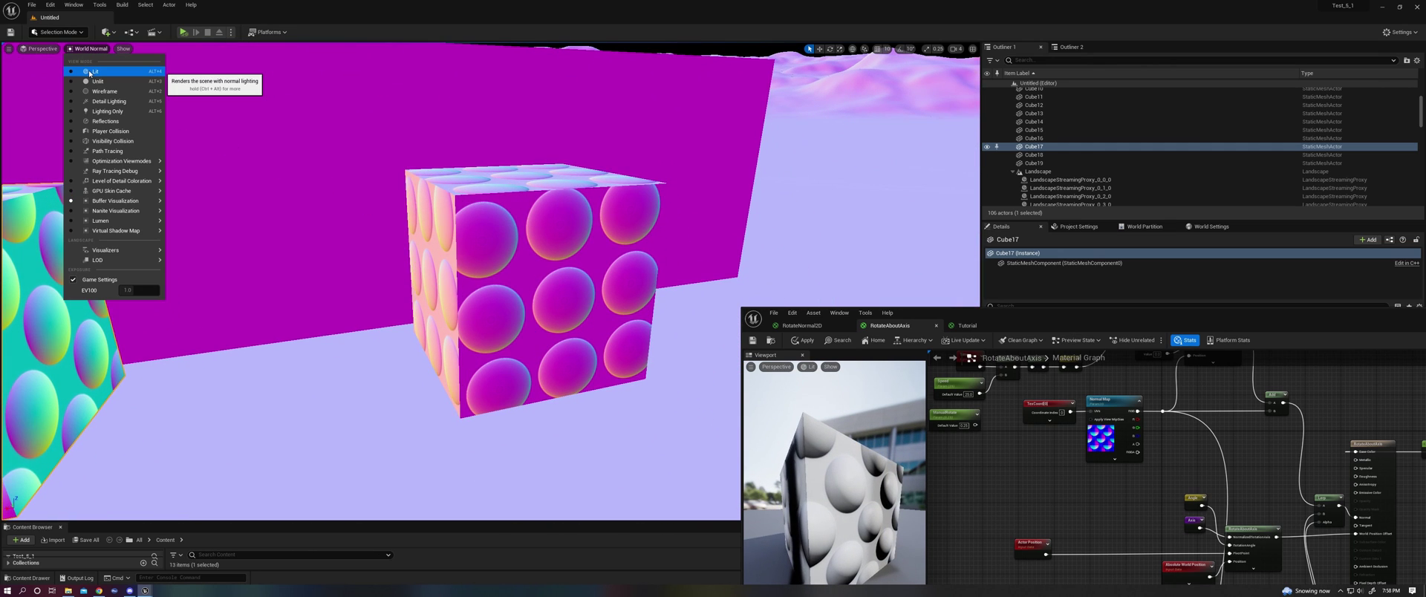
click(89, 72)
right_drag(490, 282, 490, 282)
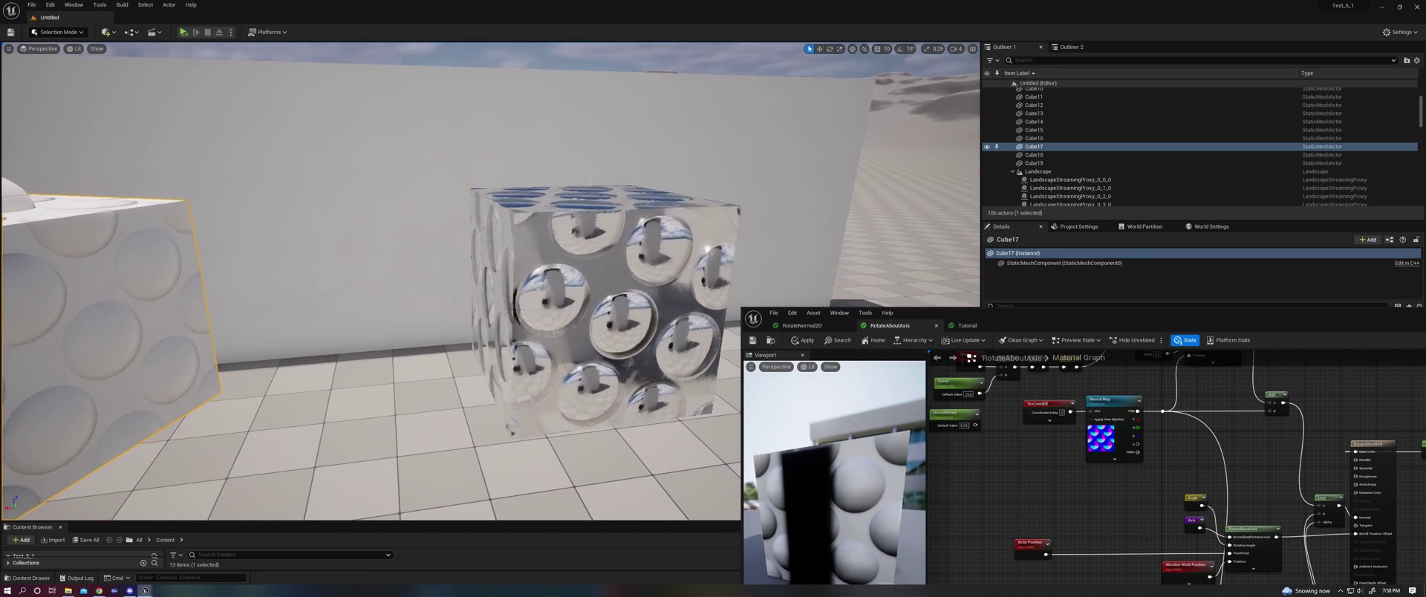
right_drag(450, 223, 451, 223)
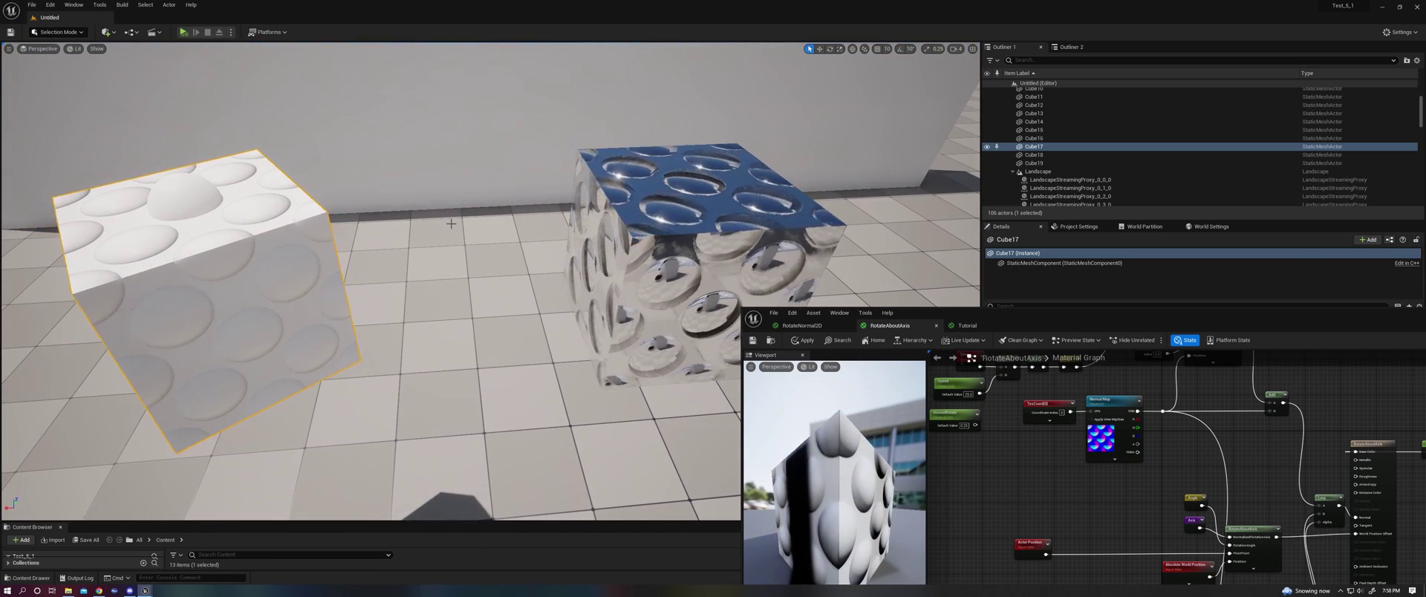